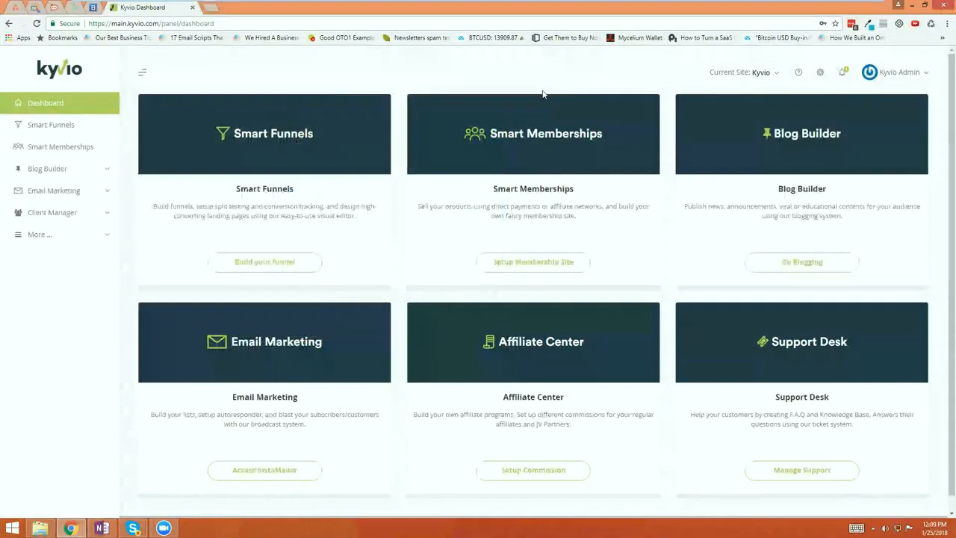
Step: Open the RescueTime web dashboard through its background utility and close the utility's dialog
click(872, 529)
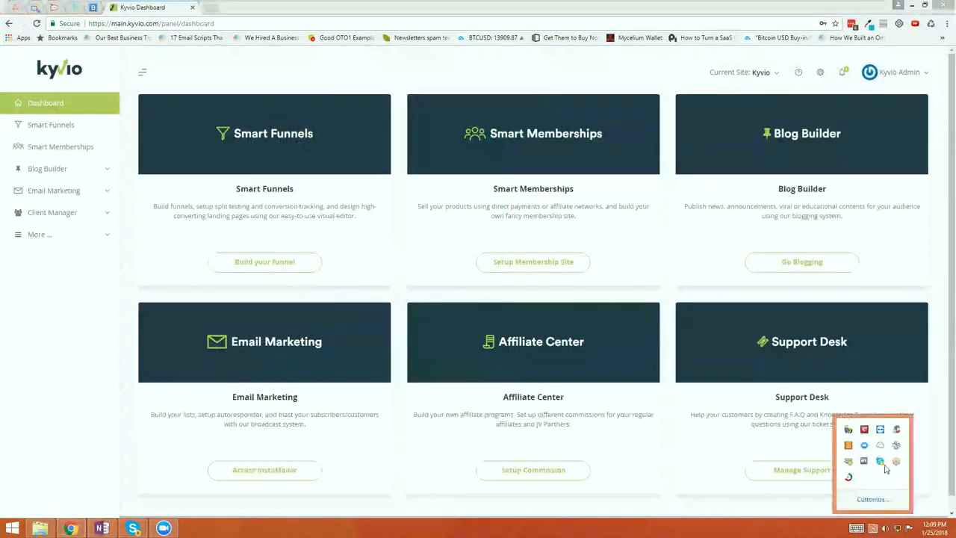
click(897, 445)
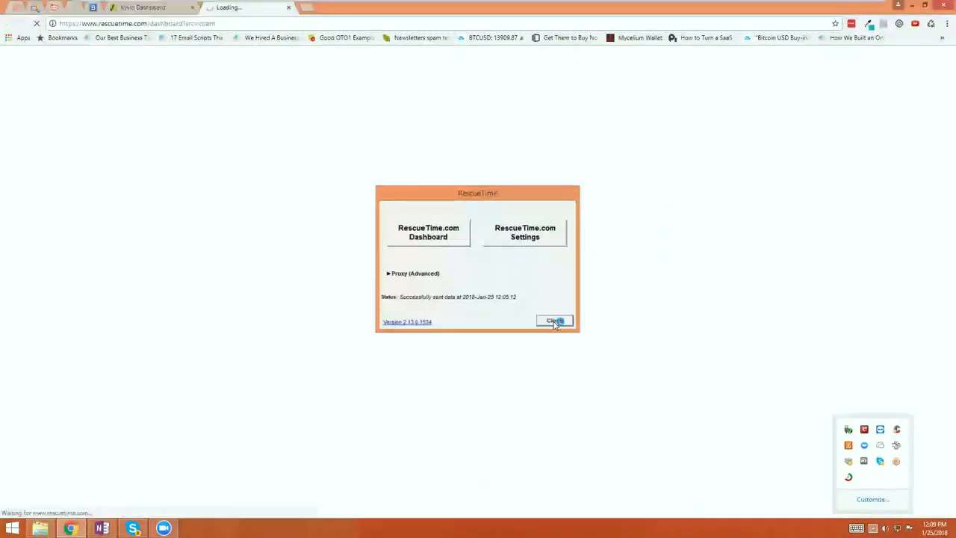
click(554, 321)
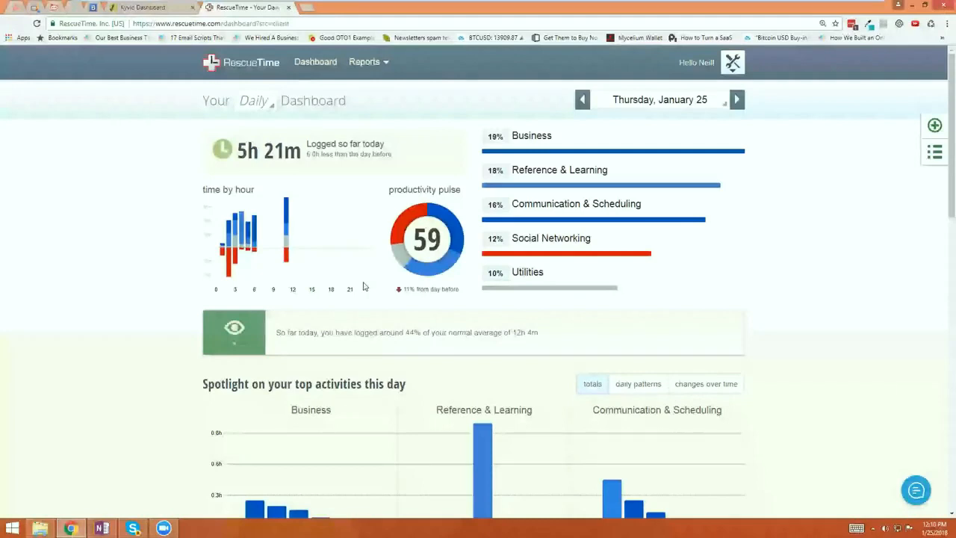
Step: Review the RescueTime daily dashboards one day at a time back to Friday, January 19
click(584, 103)
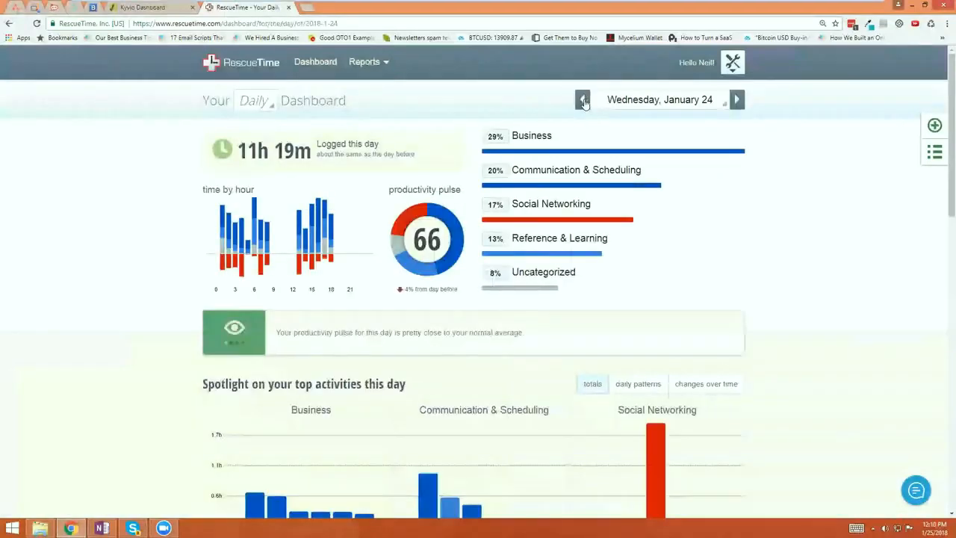
click(583, 100)
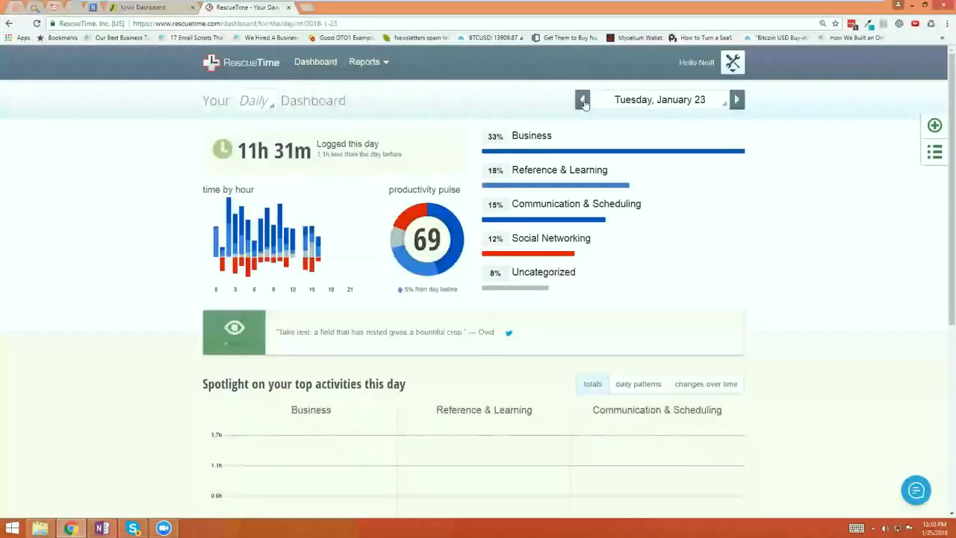
click(584, 101)
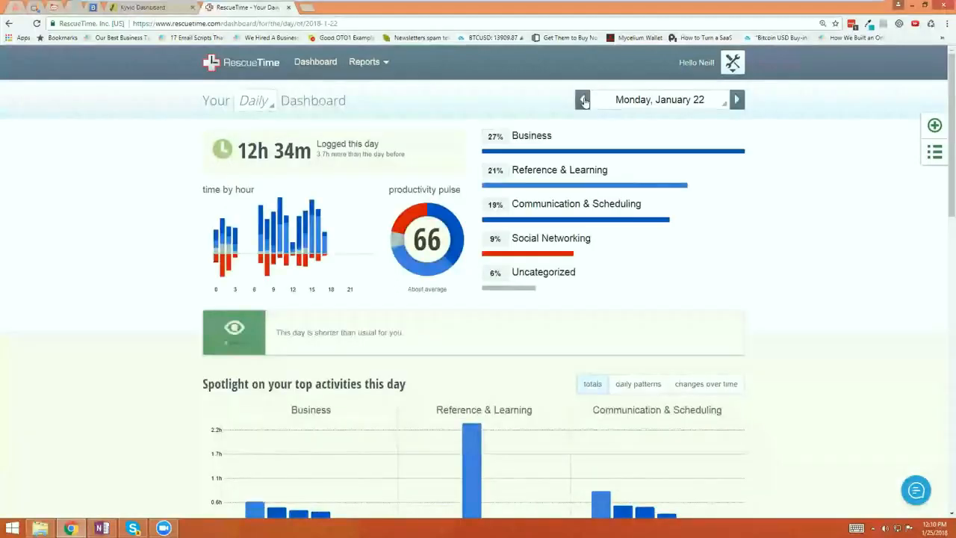
click(583, 100)
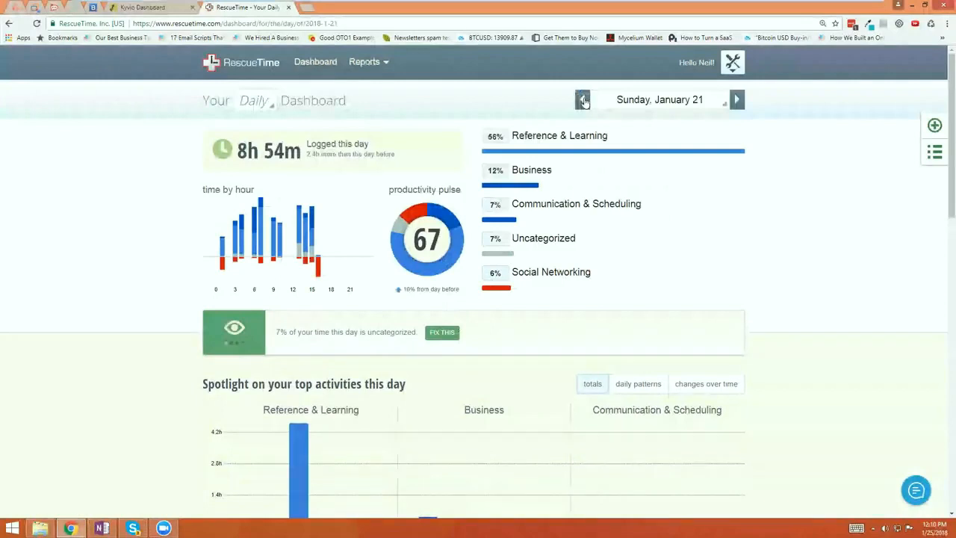
click(583, 100)
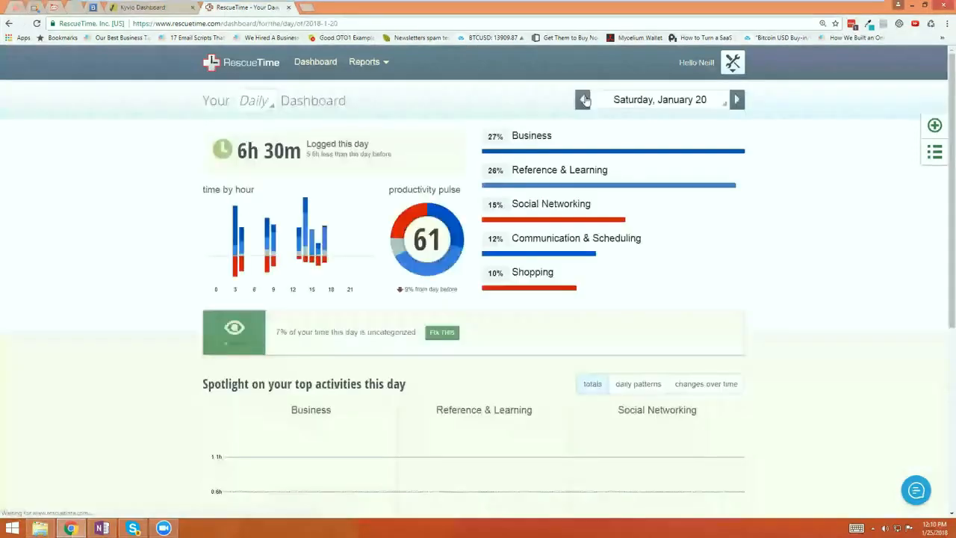
click(583, 100)
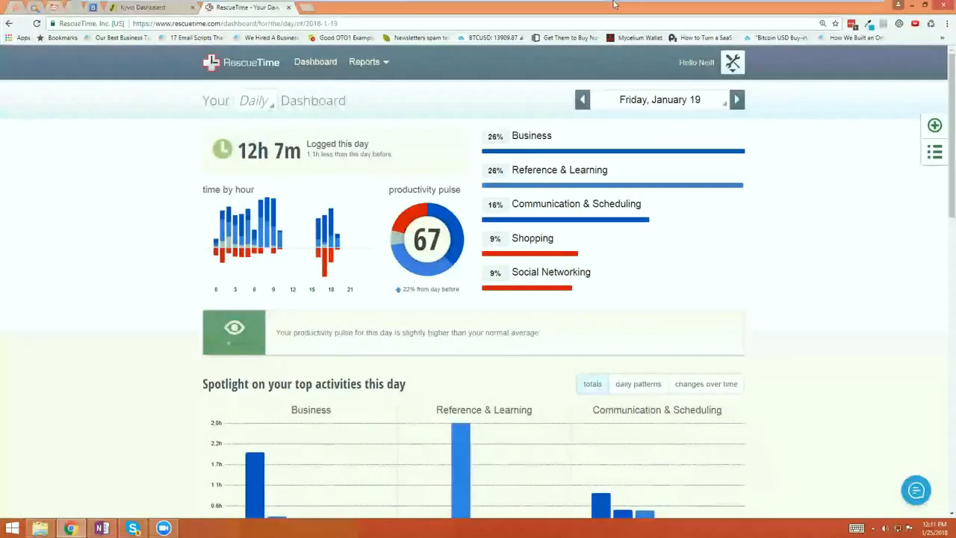
Step: Return to the Kyvio dashboard after briefly checking the Demio webinar window
click(845, 7)
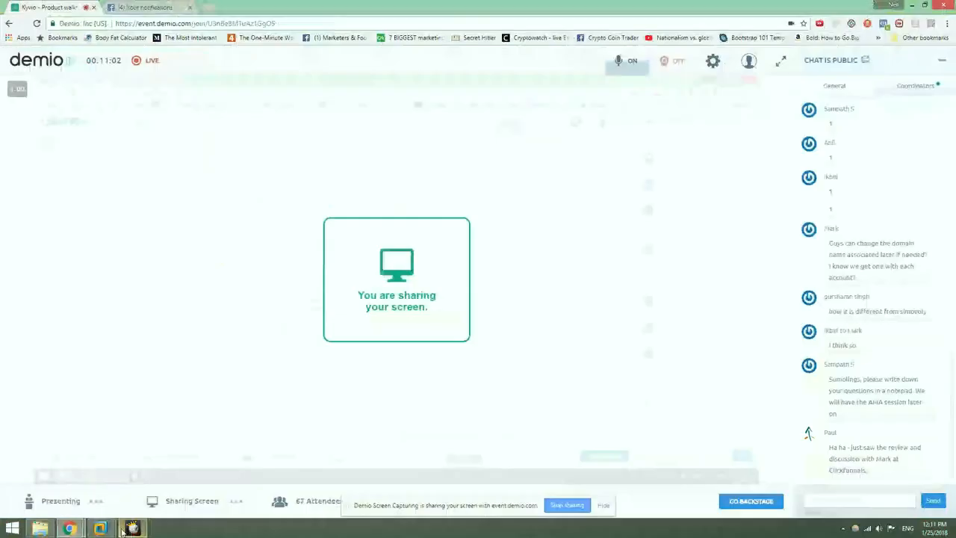
mouse_move(122, 531)
click(175, 469)
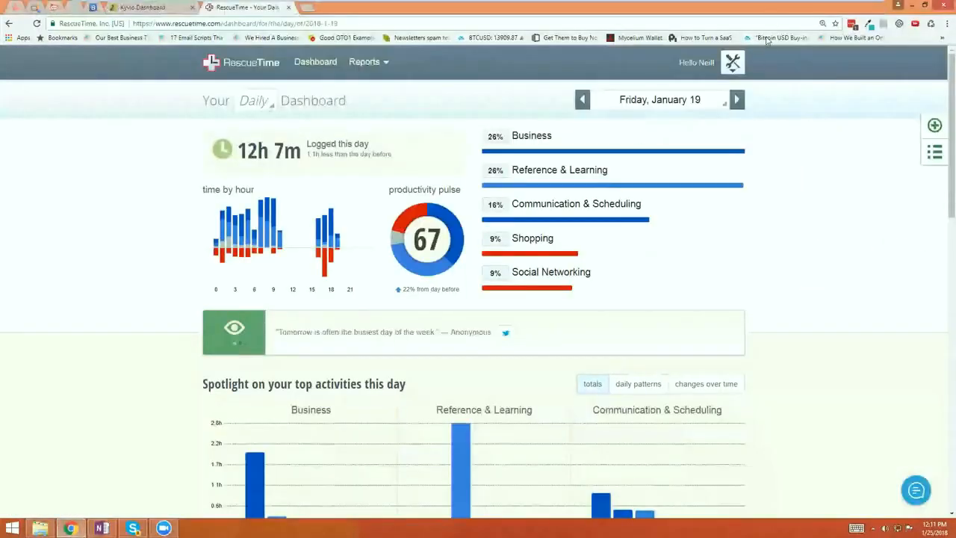
click(139, 7)
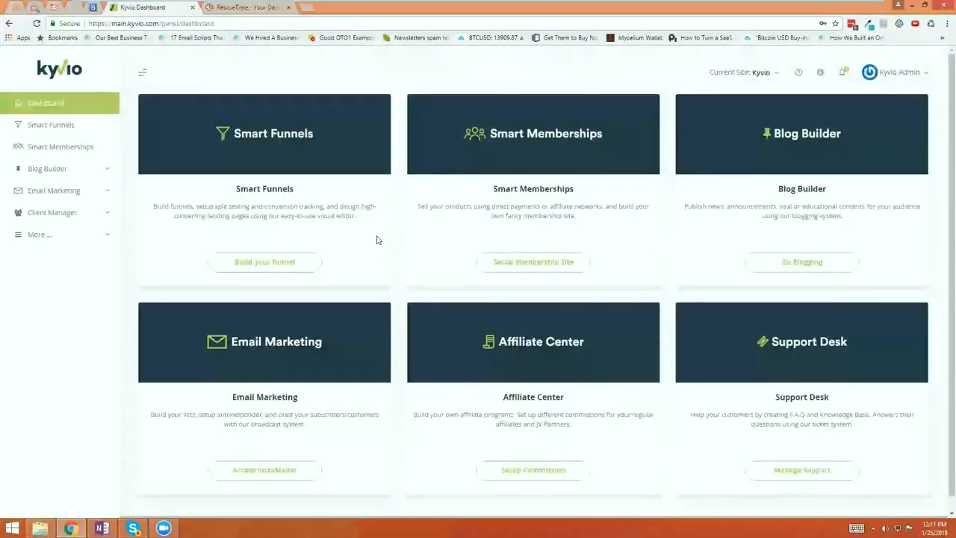
Step: Point out the Support Desk and Affiliate Center modules on the dashboard by highlighting their headings
scroll(411, 263, down, 1)
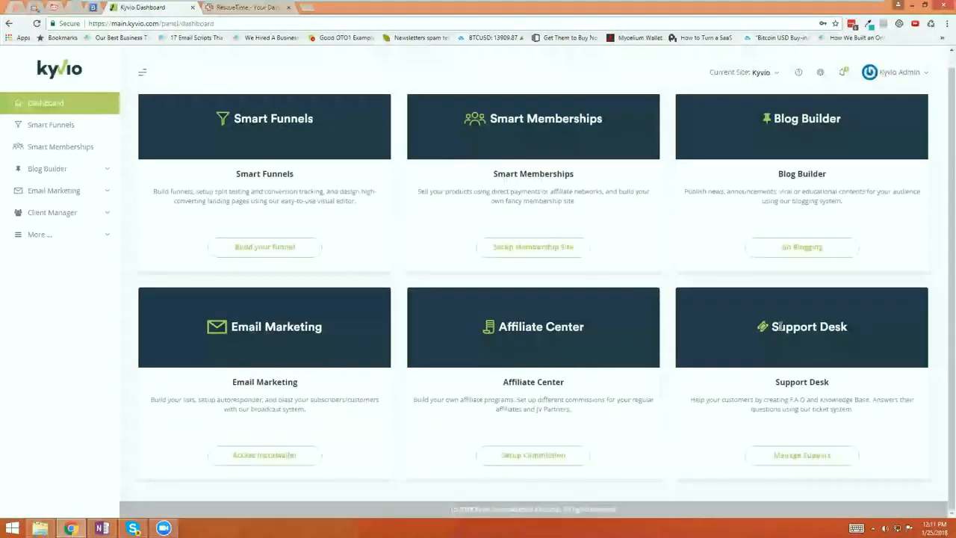
drag(772, 327, 852, 336)
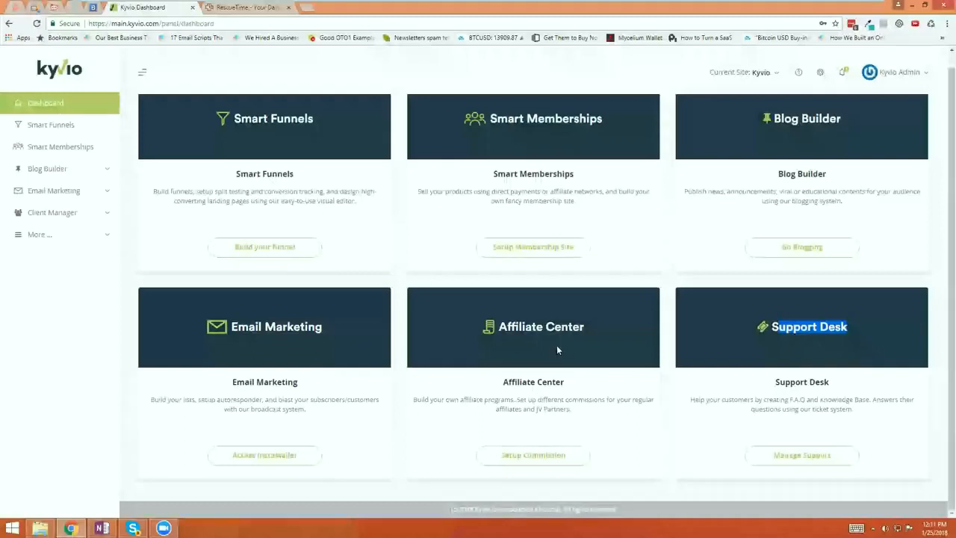
drag(501, 327, 597, 328)
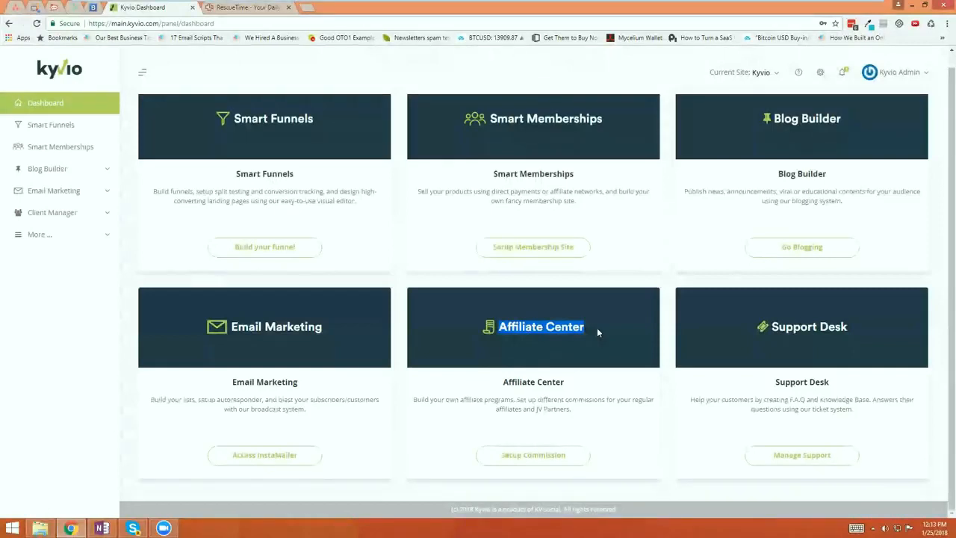
click(597, 332)
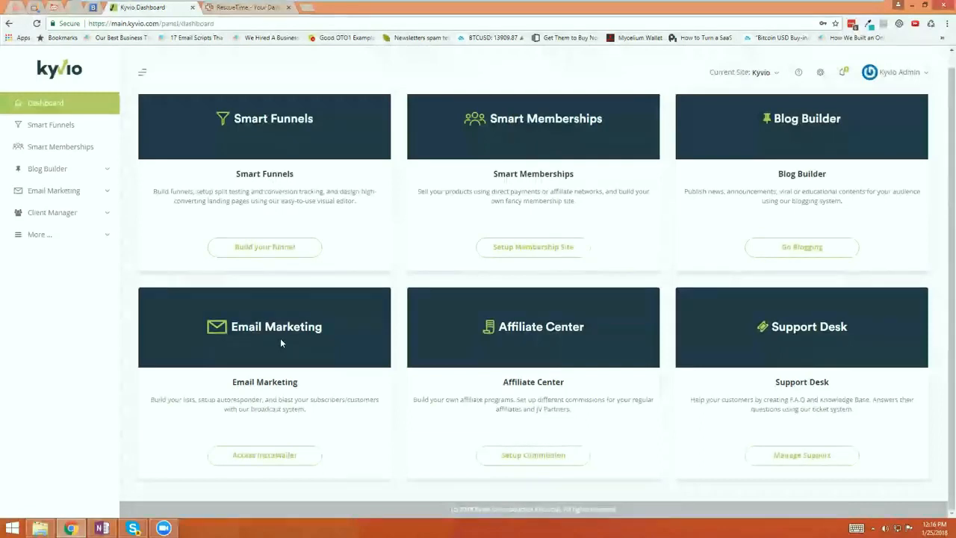
Step: Start a new funnel in Smart Funnels with the Opt-in Funnel type
click(267, 256)
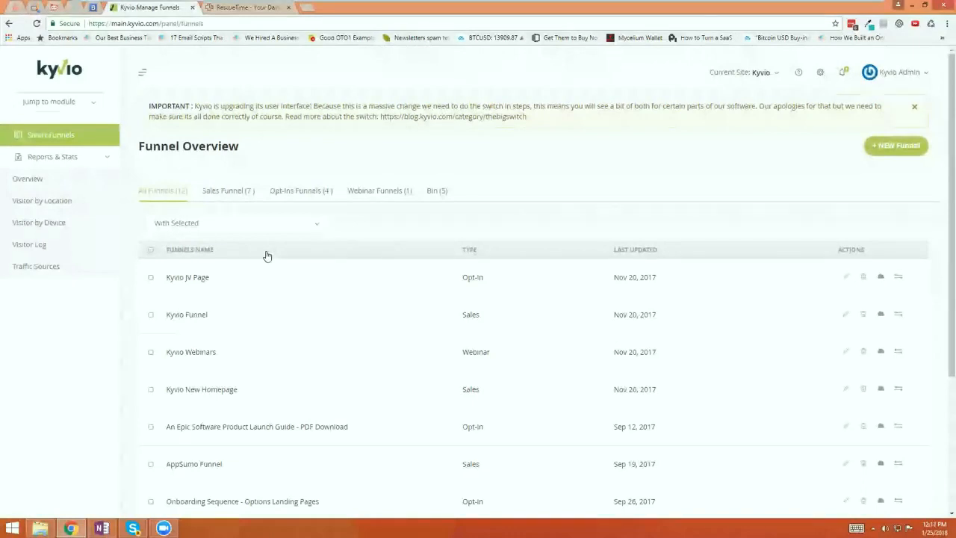
click(896, 145)
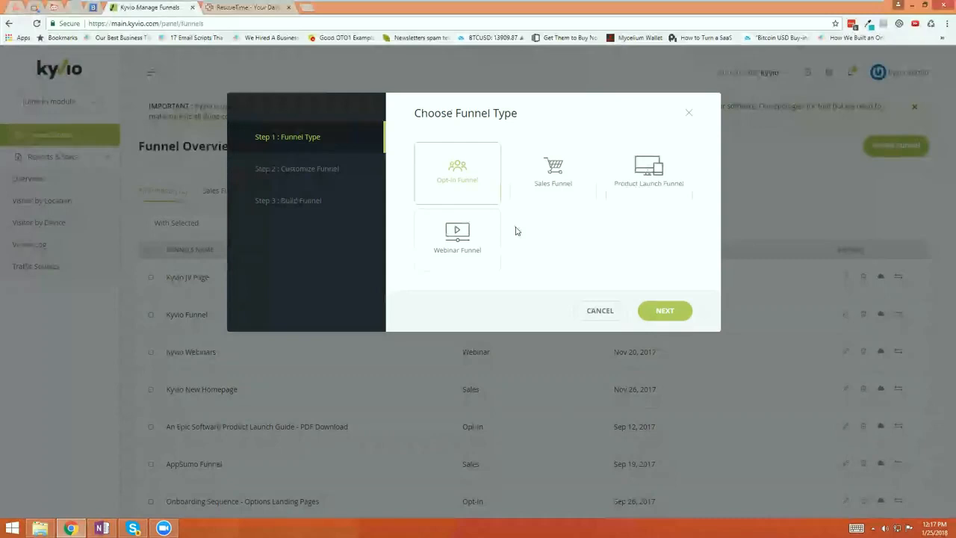
click(468, 201)
Step: Customize the new funnel with 2 upsells and 0 downsells
double_click(423, 167)
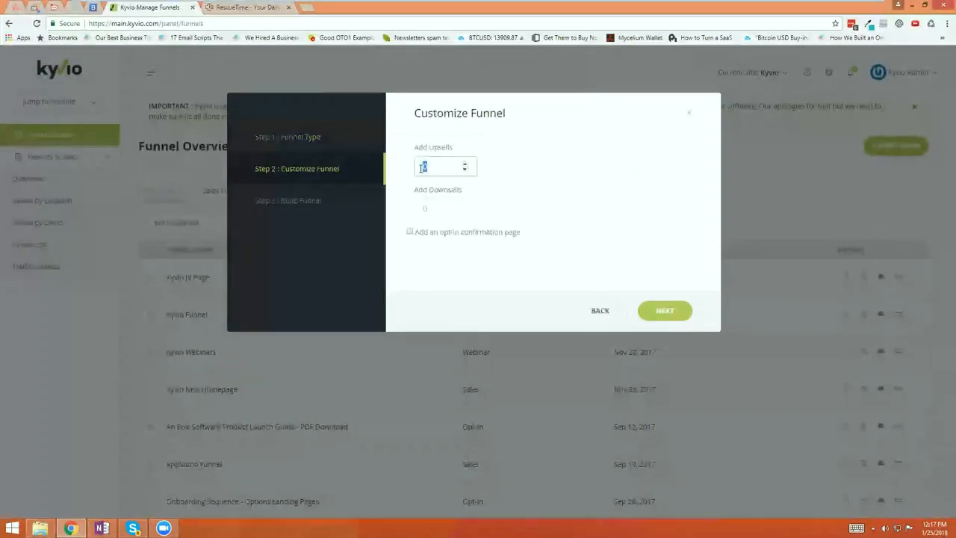
text(2)
double_click(420, 210)
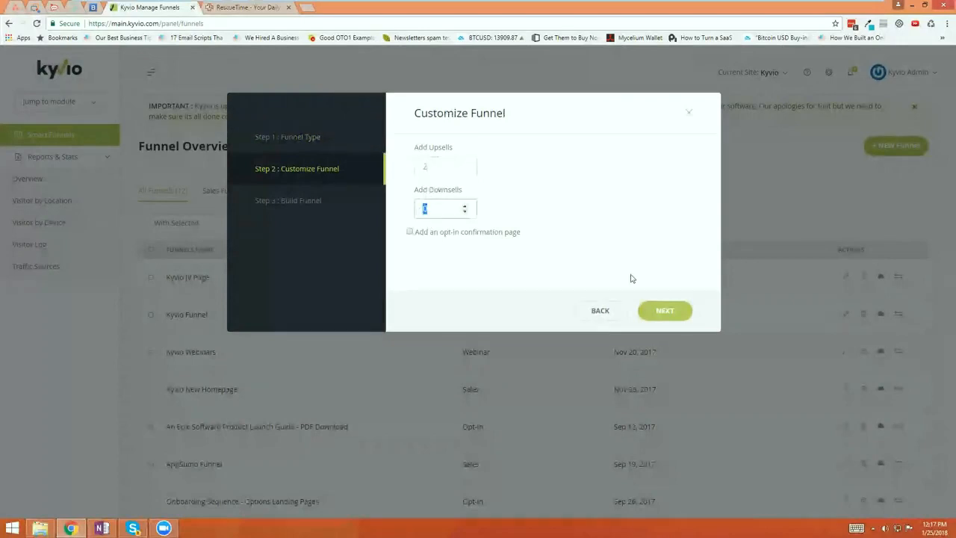
click(664, 310)
Step: Name the funnel AppSumo Live and build it
click(475, 175)
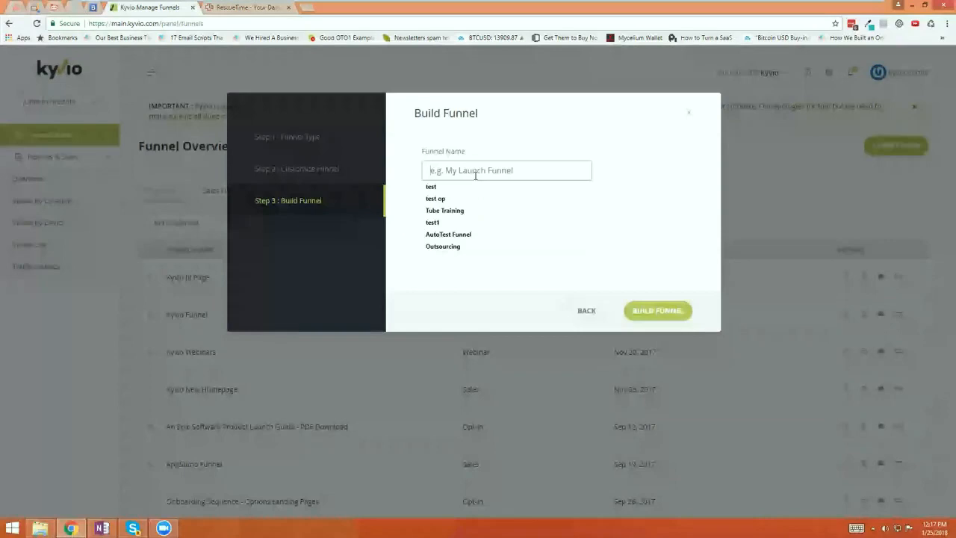
text(App)
text(Sum)
text(o Ltd)
click(640, 315)
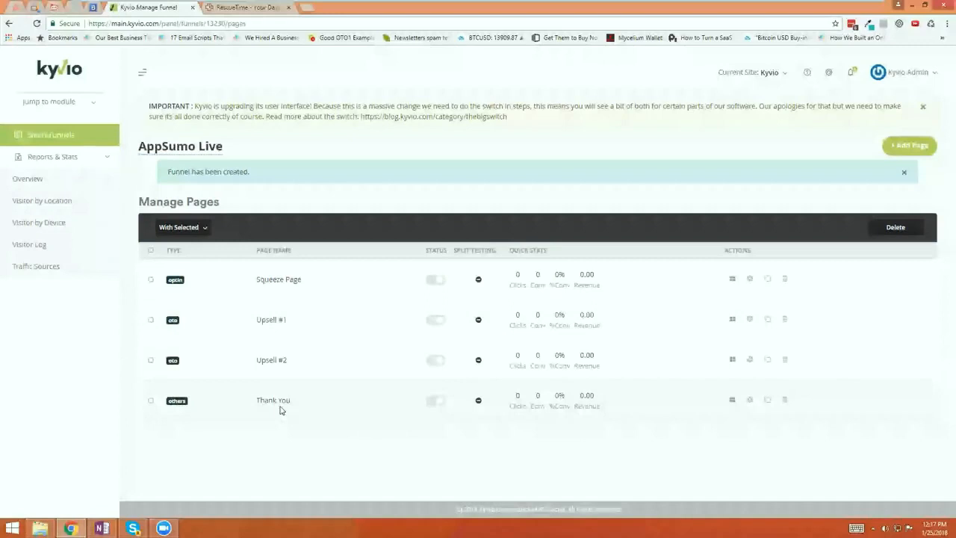
Step: Open the template chooser for the funnel's Squeeze Page and browse the squeeze templates
click(733, 279)
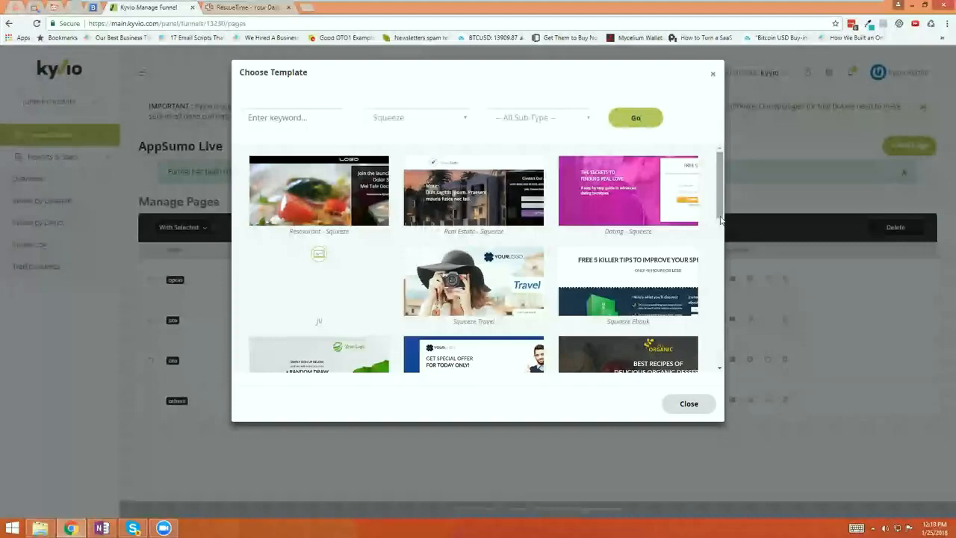
mouse_move(721, 219)
mouse_down()
mouse_move(721, 375)
mouse_move(726, 210)
mouse_up()
mouse_move(680, 189)
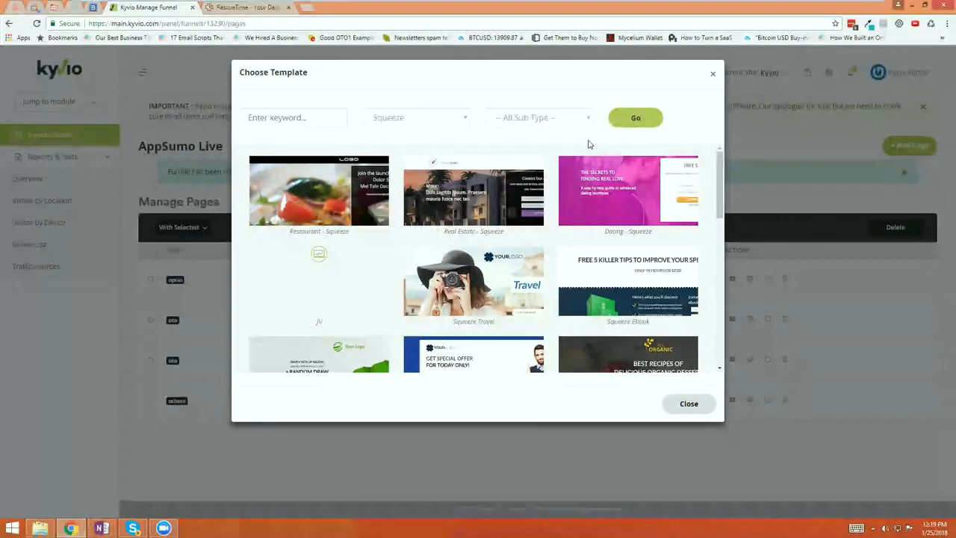
drag(721, 181, 721, 228)
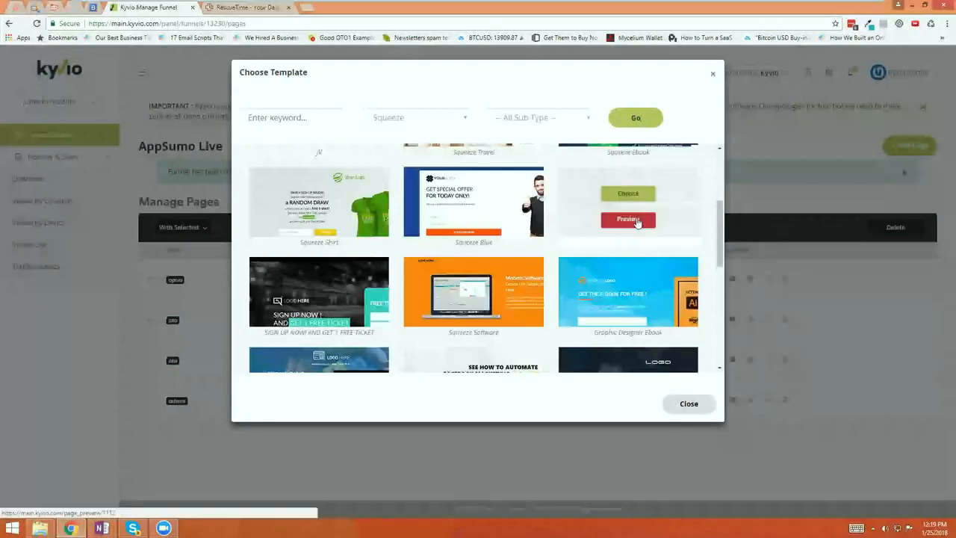
Step: Preview the Squeeze Recipe and Squeeze Software templates, then return to the template chooser
click(638, 222)
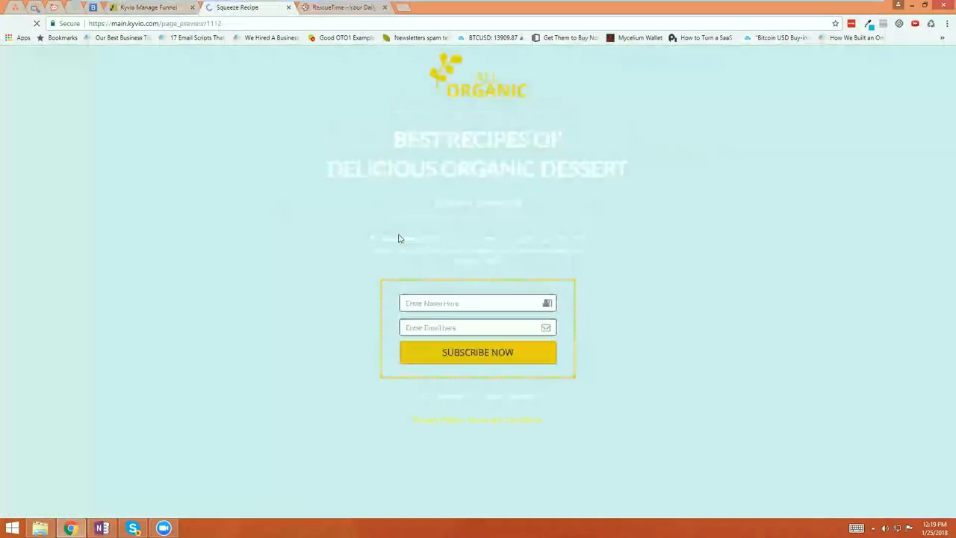
key(ctrl+shift+Tab)
mouse_move(609, 268)
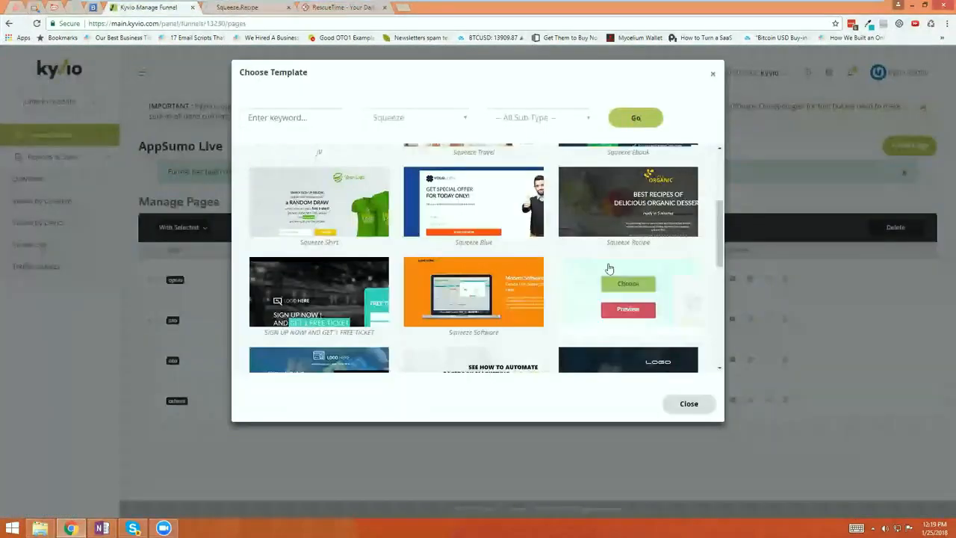
click(484, 314)
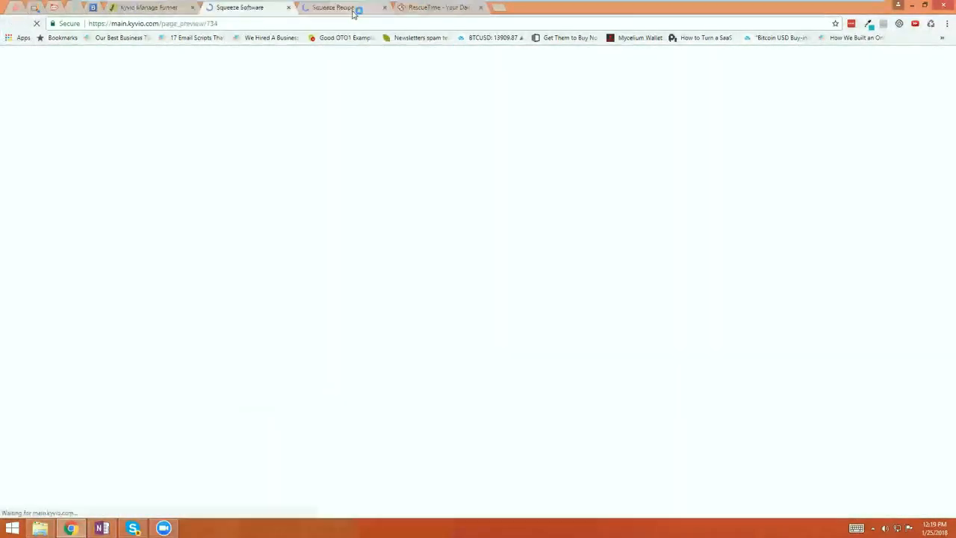
click(352, 8)
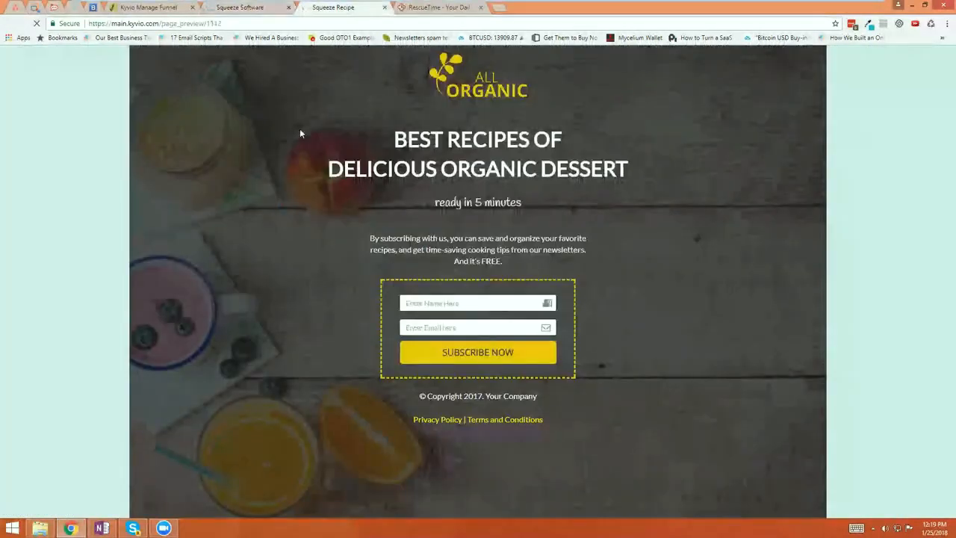
click(263, 9)
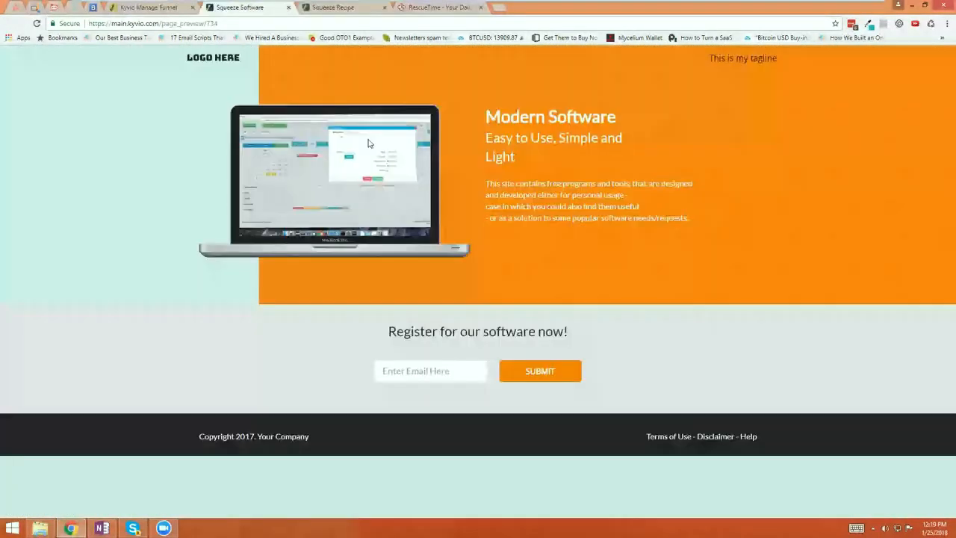
click(288, 7)
click(170, 9)
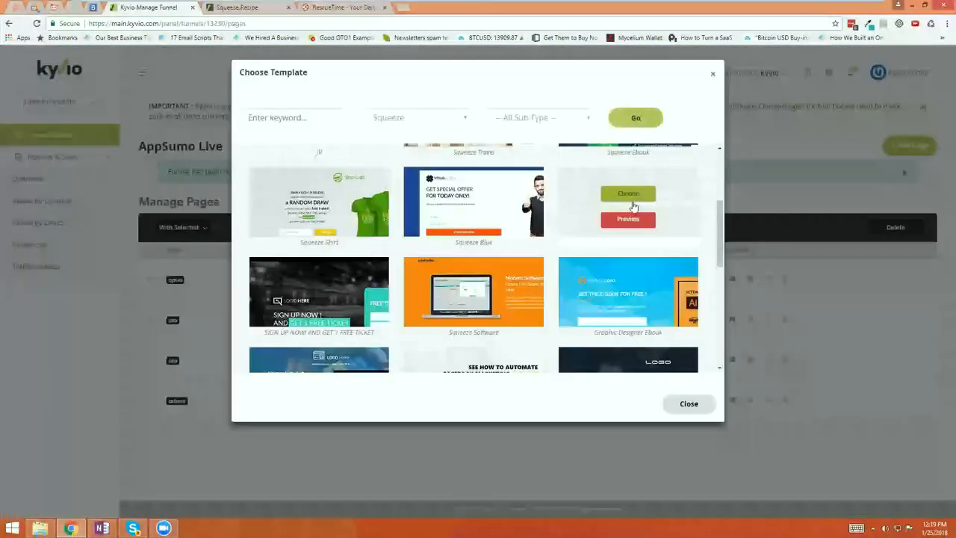
Step: Choose the Squeeze Recipe template for the squeeze page and open the settings of its subscription form
click(633, 201)
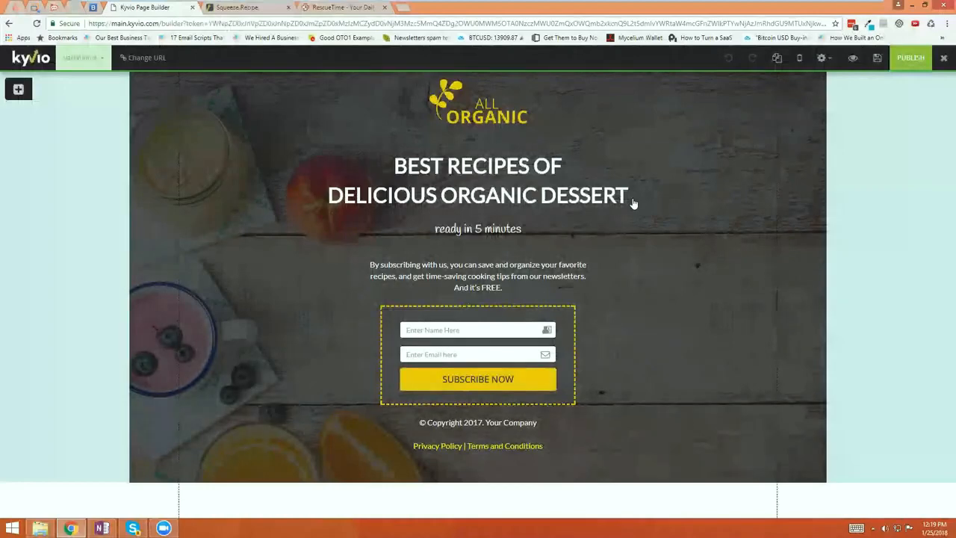
mouse_move(703, 156)
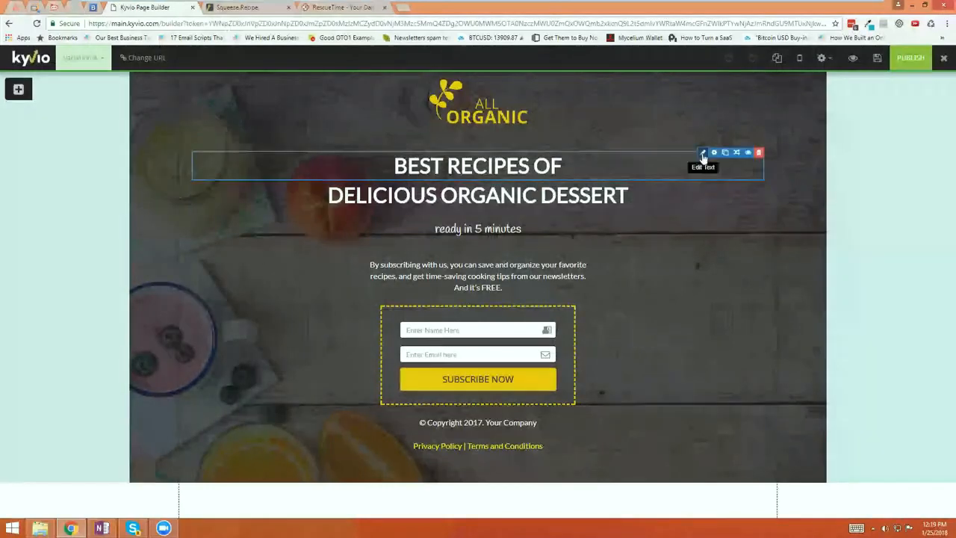
click(487, 121)
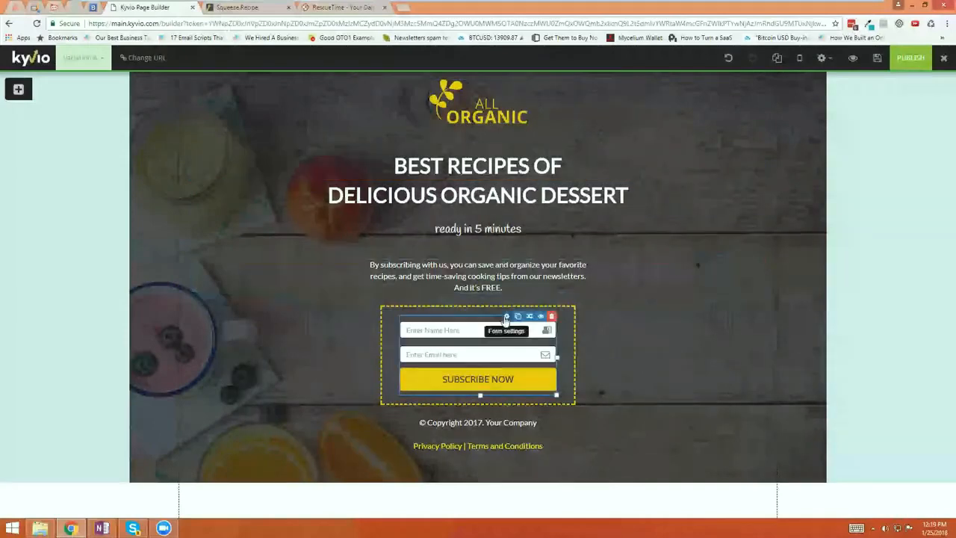
click(506, 320)
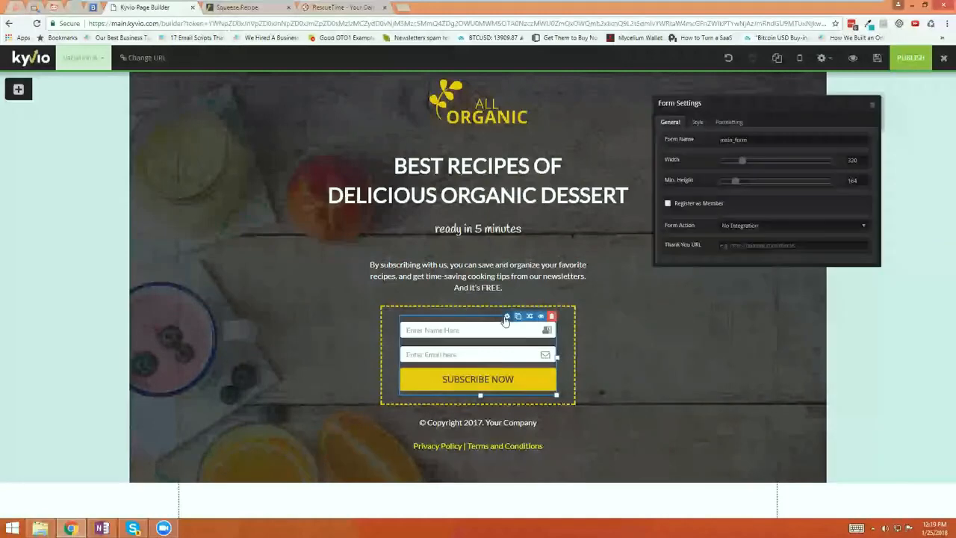
Step: Set the form action to Subscribe to Email List with InstaSuite as the email service, check the list choices, and close the form settings
click(771, 226)
click(773, 241)
click(771, 245)
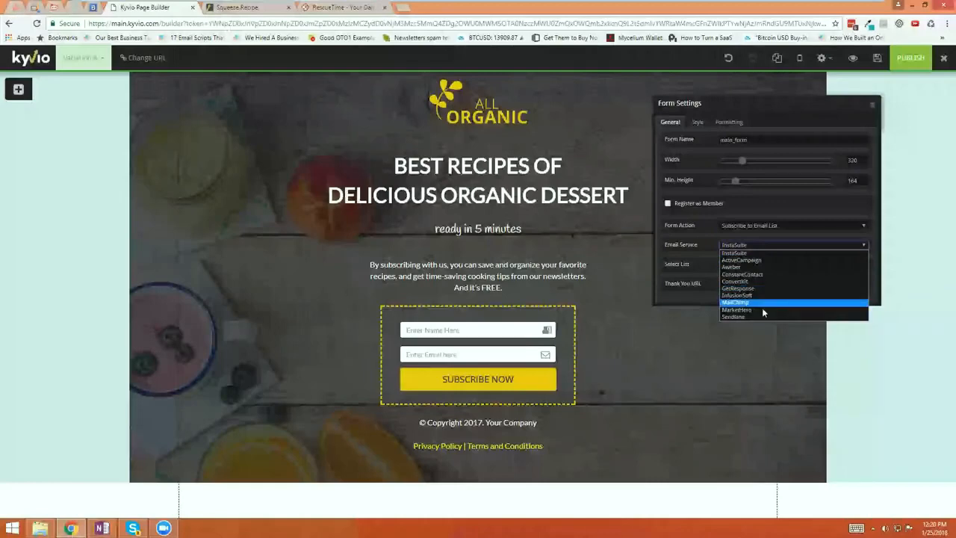
click(735, 254)
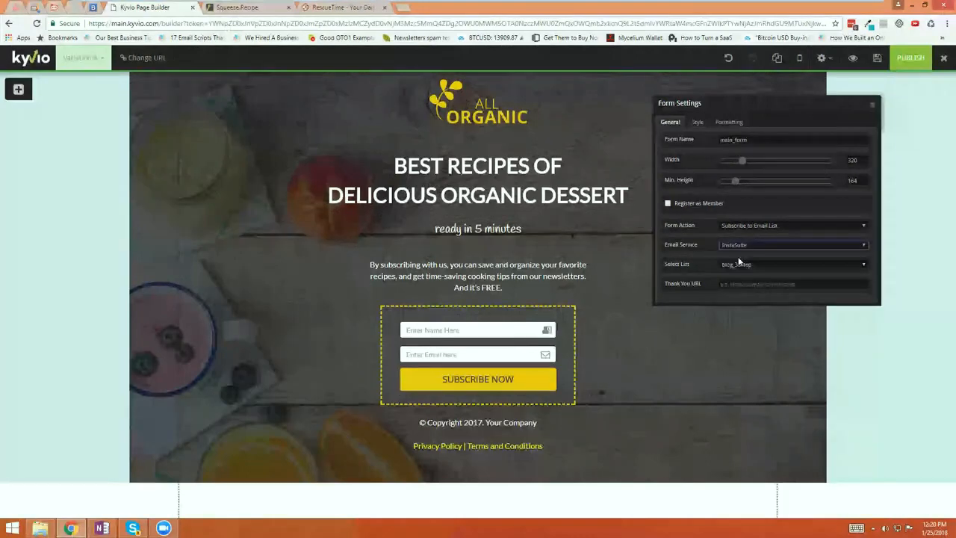
click(739, 263)
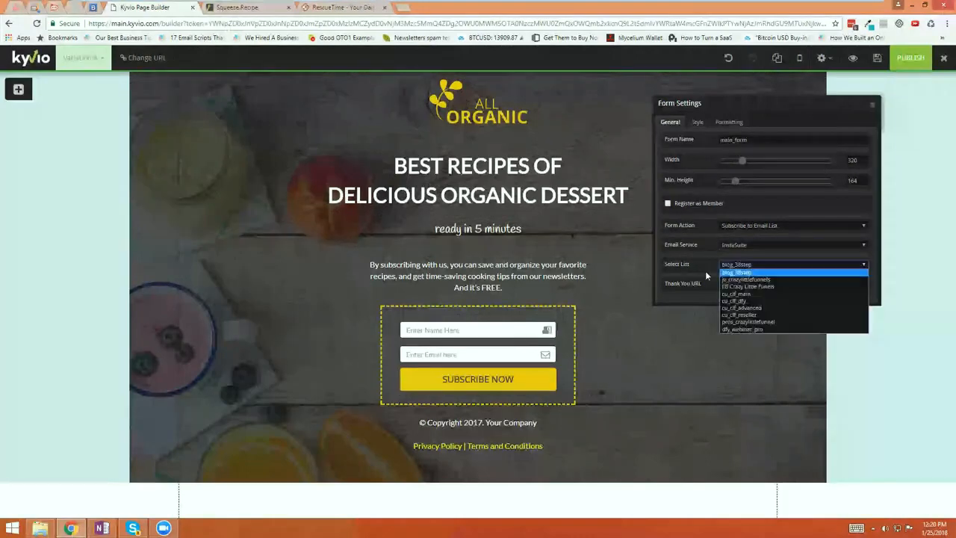
click(687, 263)
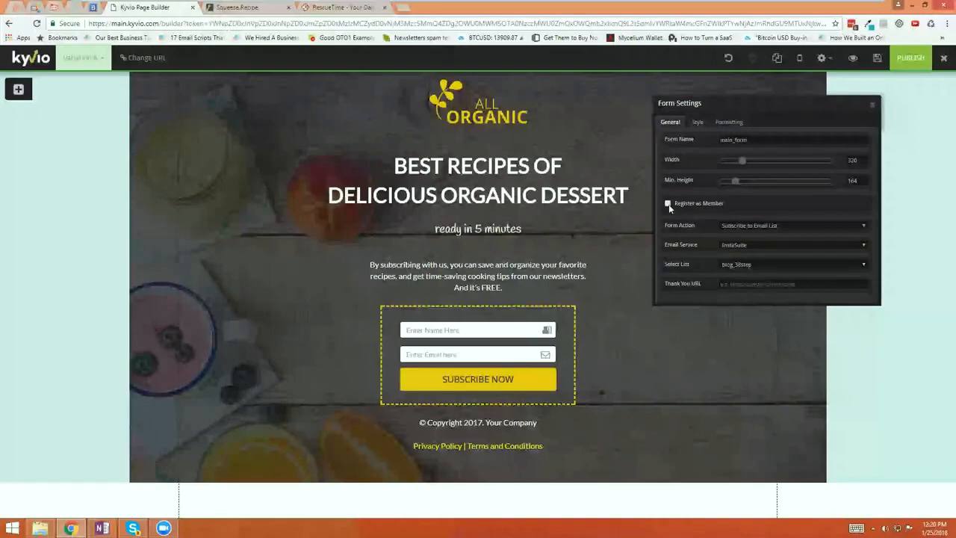
click(876, 108)
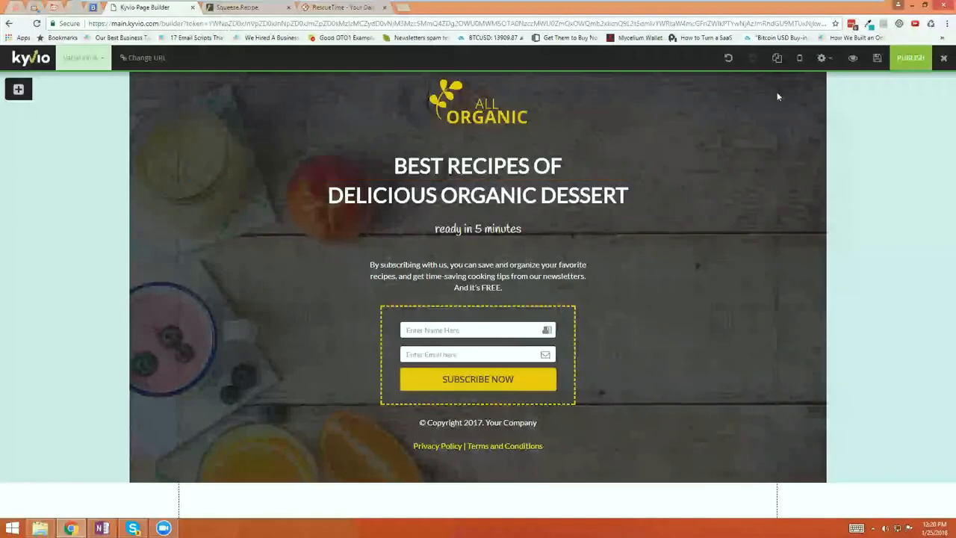
Step: Add a wide block below the recipe section and place a Large Heading text element in it
click(18, 90)
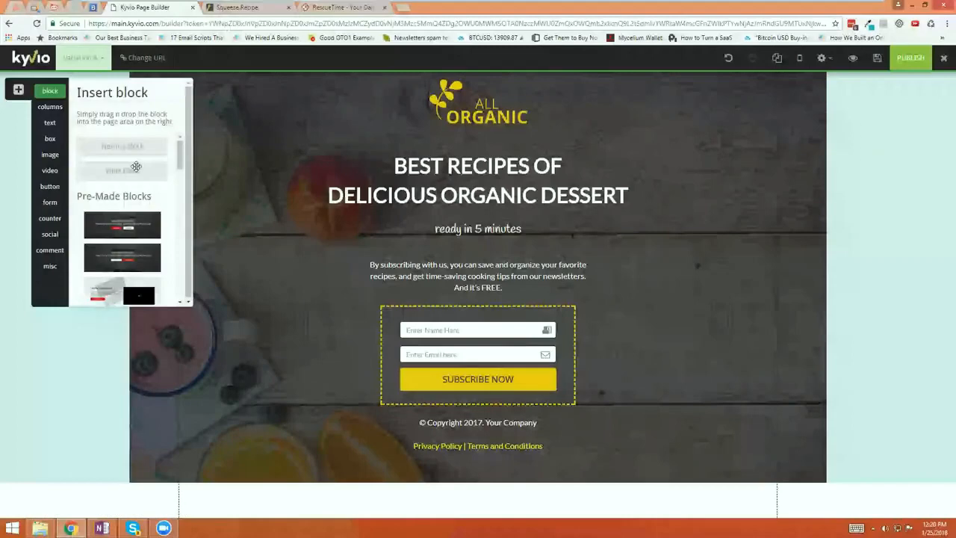
drag(144, 171, 313, 418)
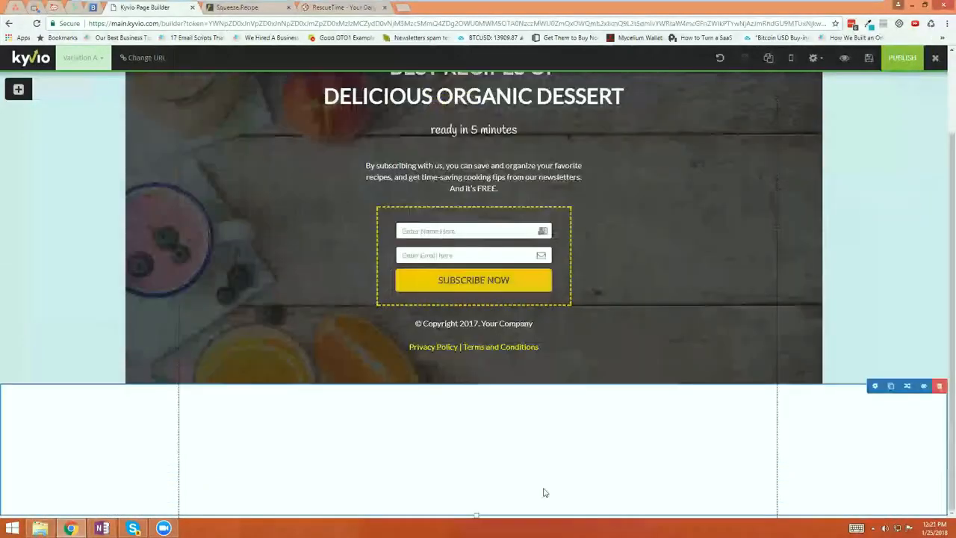
click(27, 92)
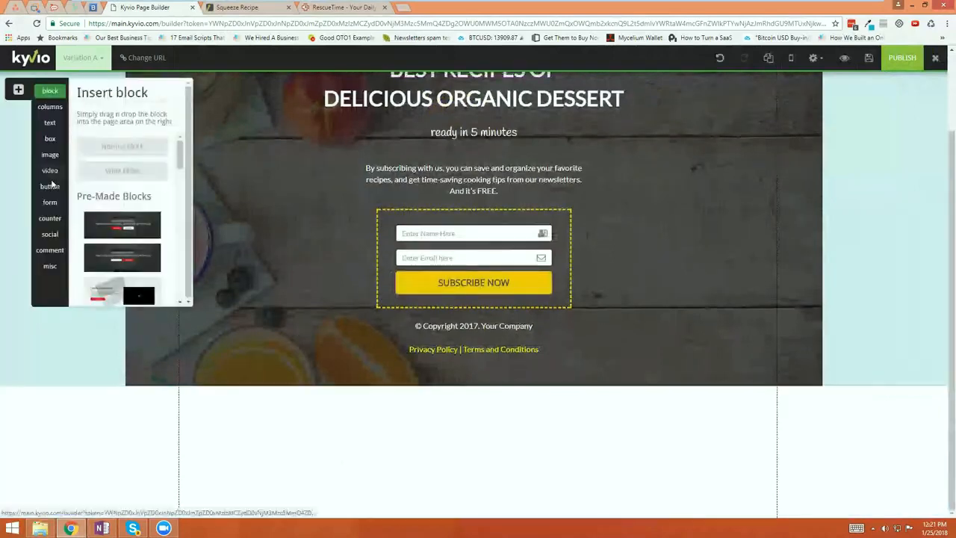
click(50, 124)
drag(131, 171, 500, 457)
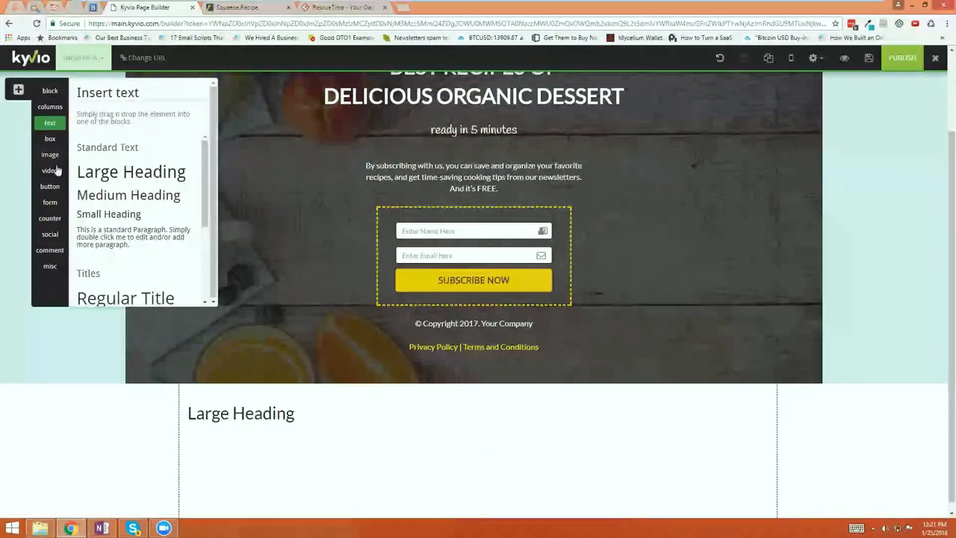
Step: Insert a video placeholder below the heading and a 2 Columns layout, with the video in its left column
click(50, 170)
drag(114, 160, 352, 474)
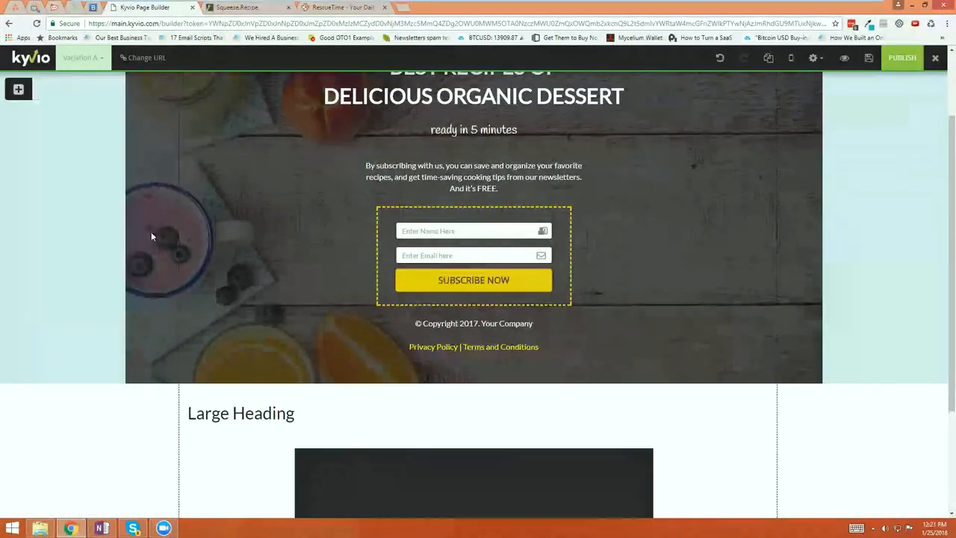
click(50, 106)
drag(119, 174, 393, 470)
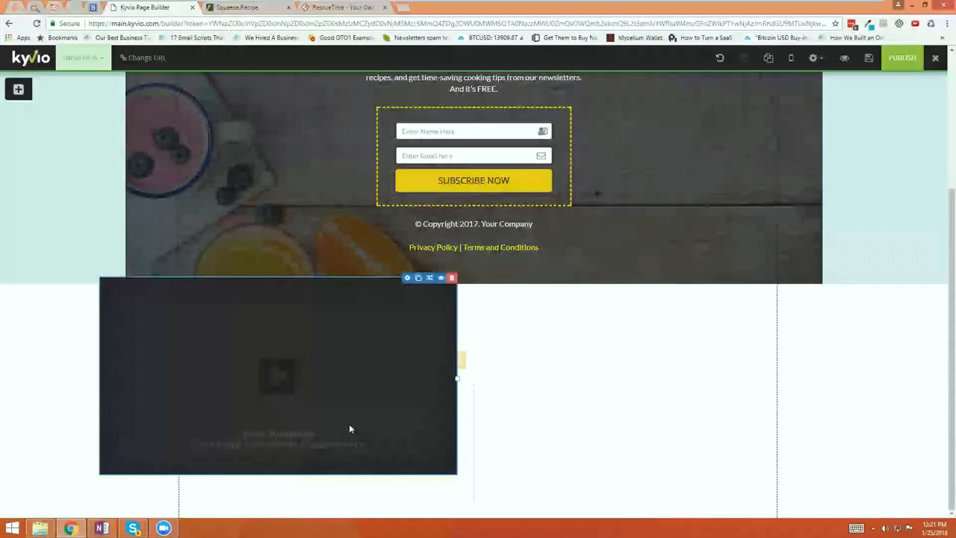
Step: Insert a standard paragraph into the right column beside the video
click(19, 89)
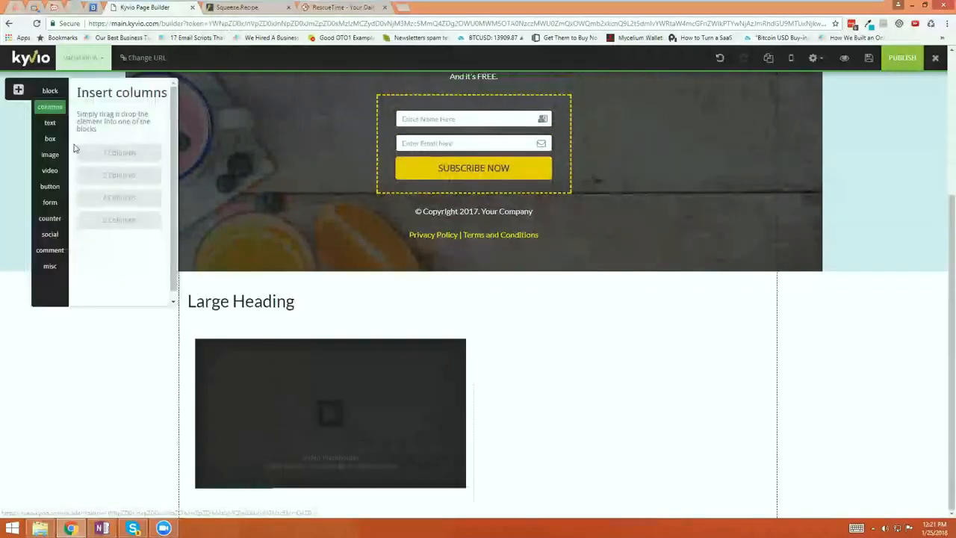
click(50, 122)
drag(120, 236, 524, 348)
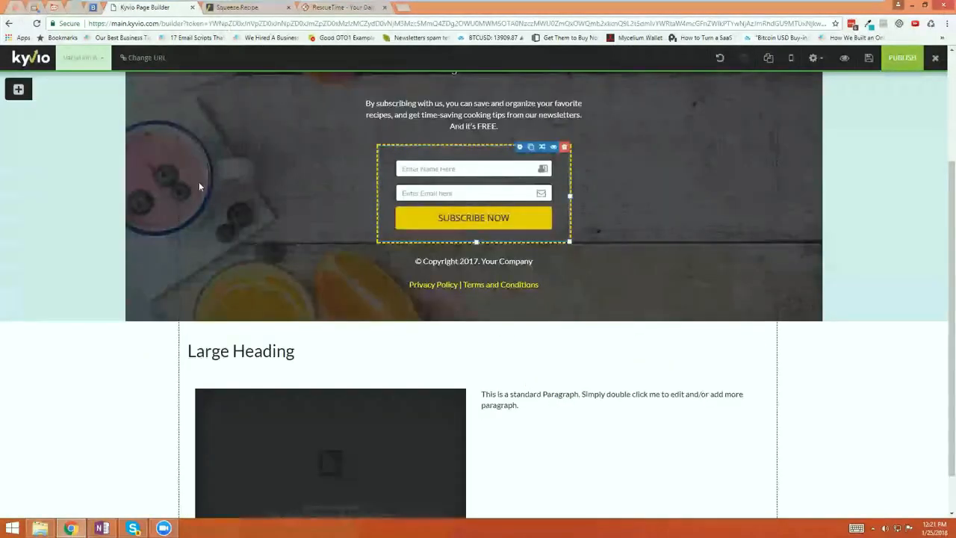
Step: Add another wide block to the page below the block with the heading and video
click(19, 89)
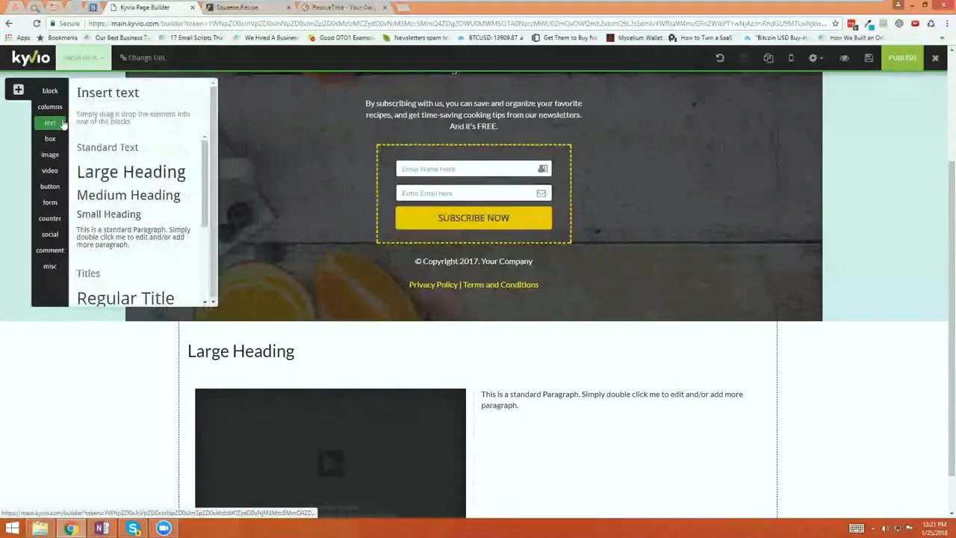
click(50, 91)
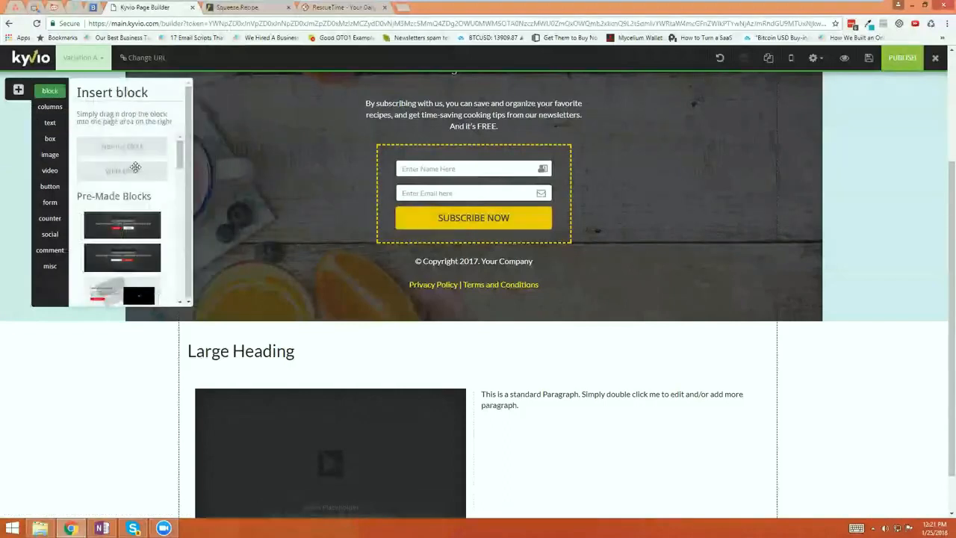
drag(135, 167, 442, 376)
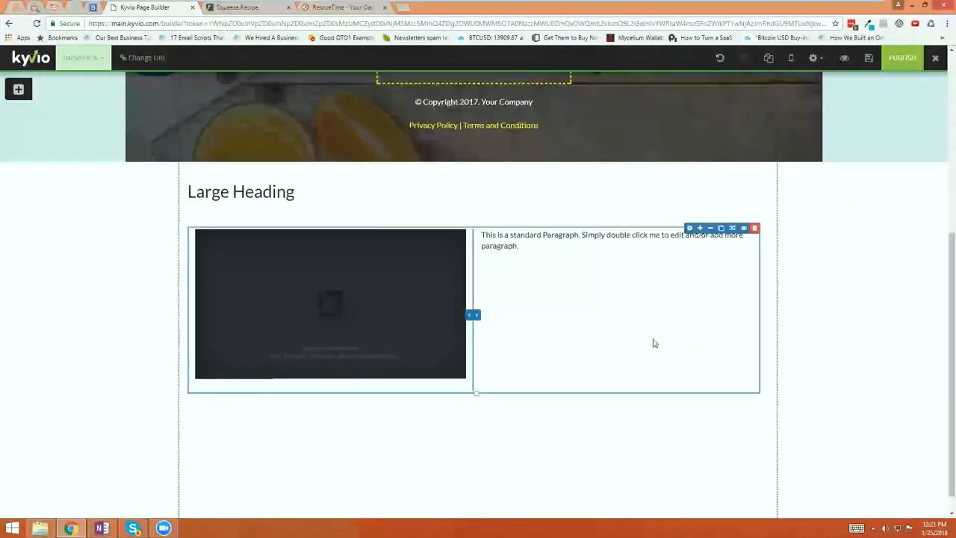
Step: Examine the background video, background image, formatting, overlay, border and general settings of the block holding the heading and video
scroll(653, 343, down, 1)
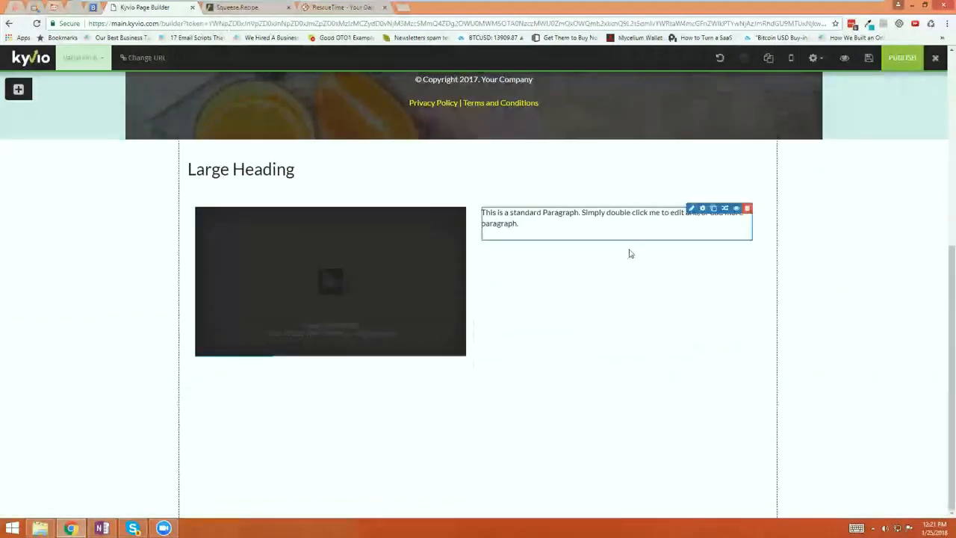
scroll(630, 254, up, 10)
scroll(619, 265, up, 1)
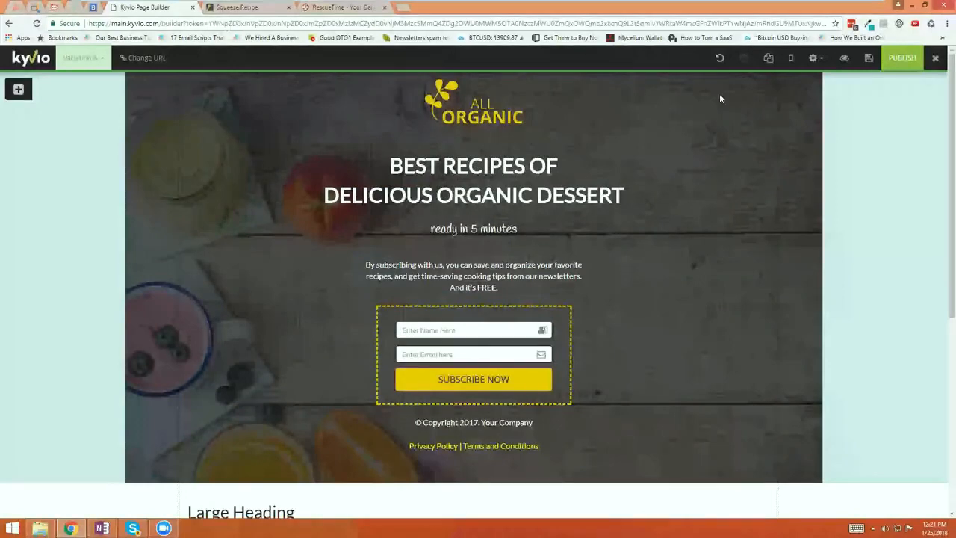
scroll(767, 157, down, 4)
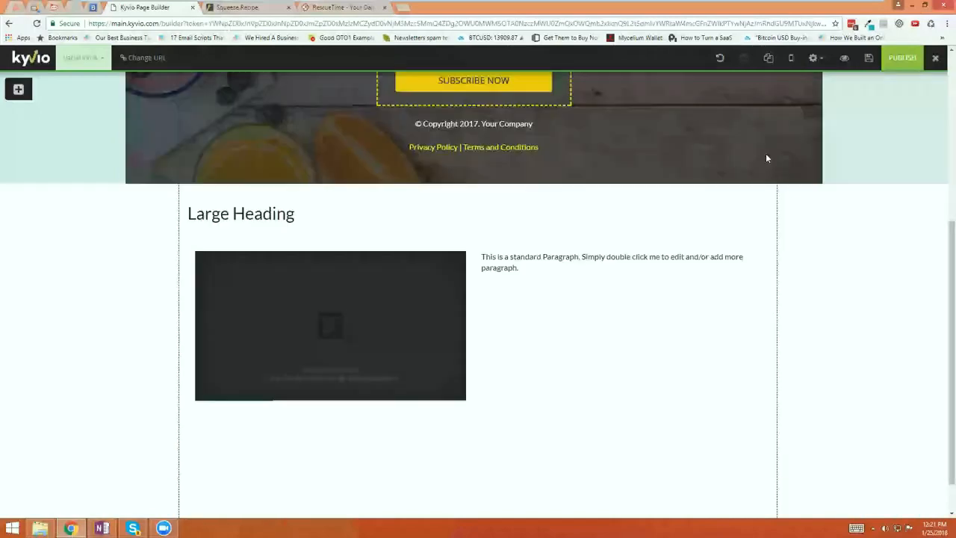
scroll(865, 168, down, 1)
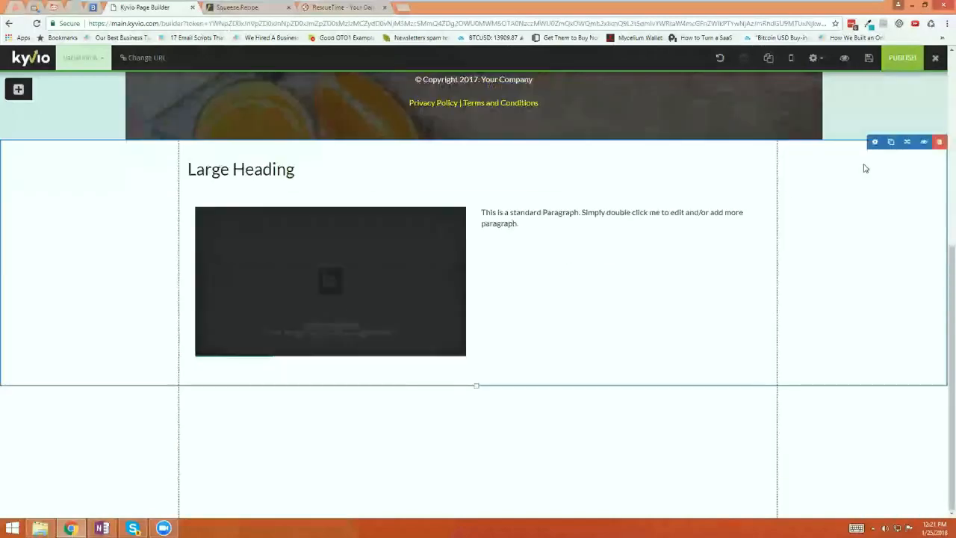
click(873, 146)
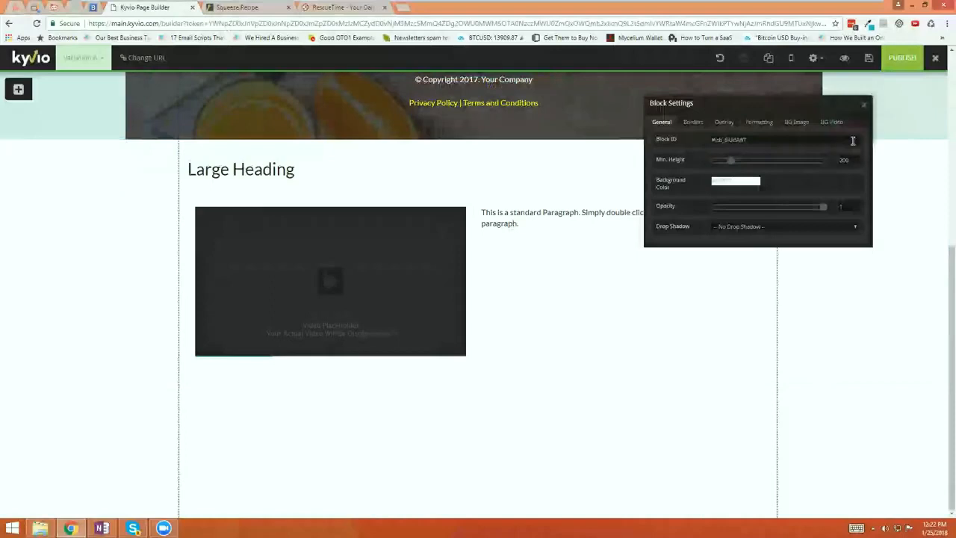
click(832, 122)
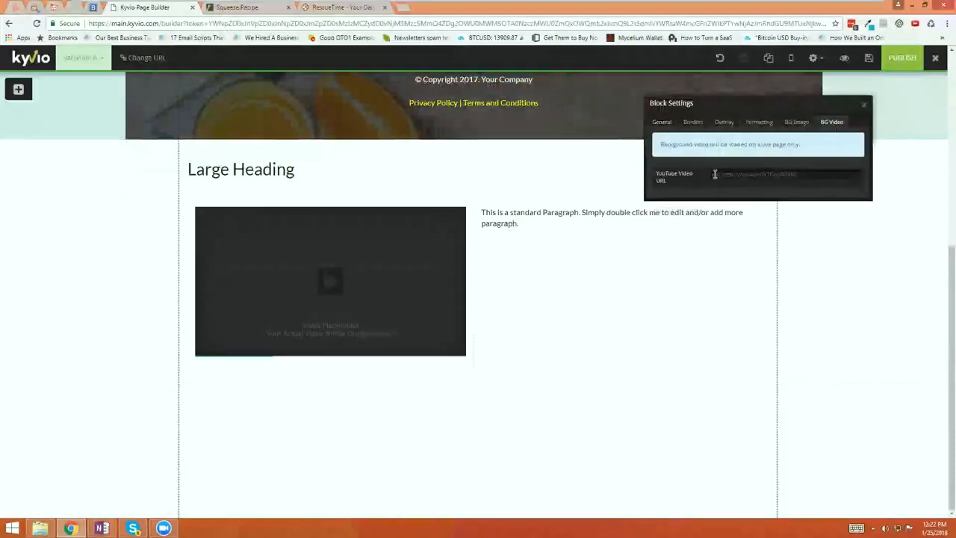
click(796, 123)
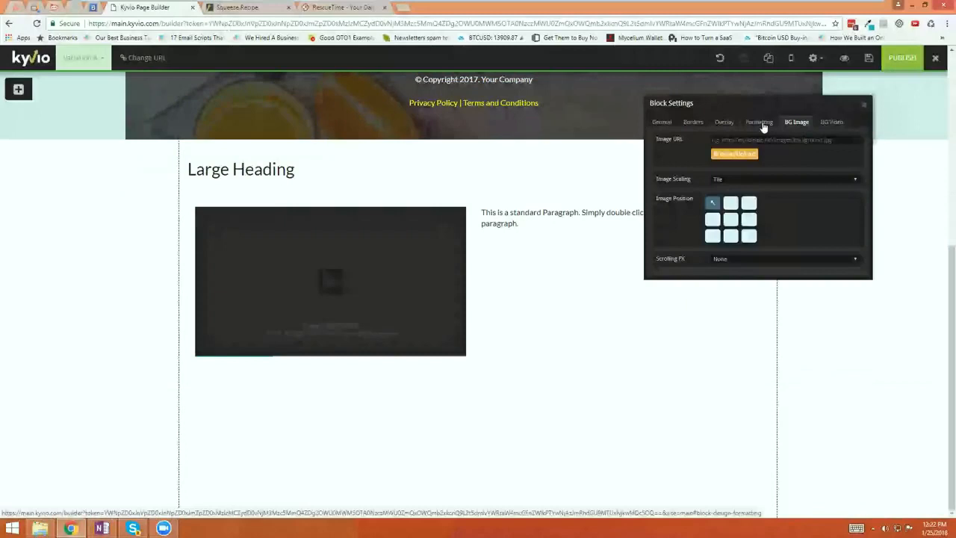
click(759, 124)
click(723, 122)
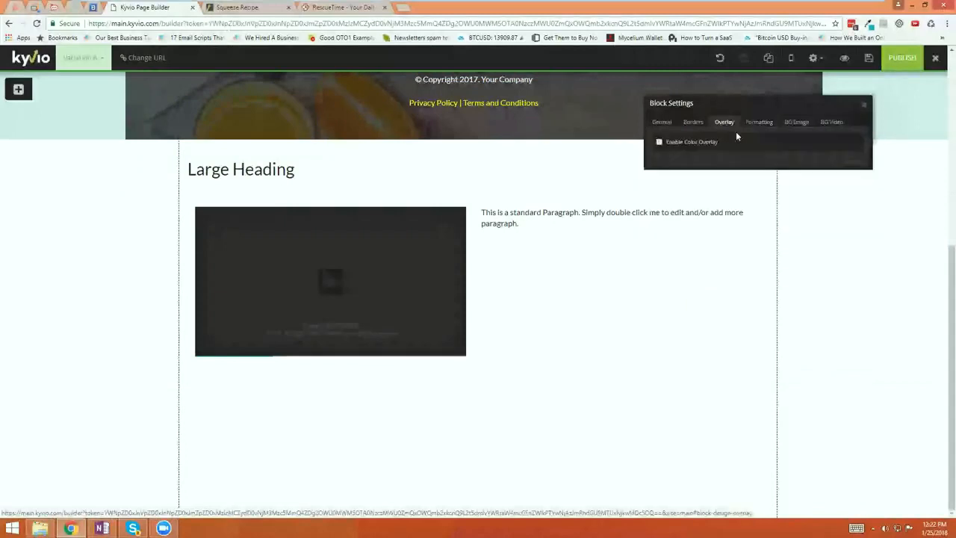
click(689, 127)
click(671, 124)
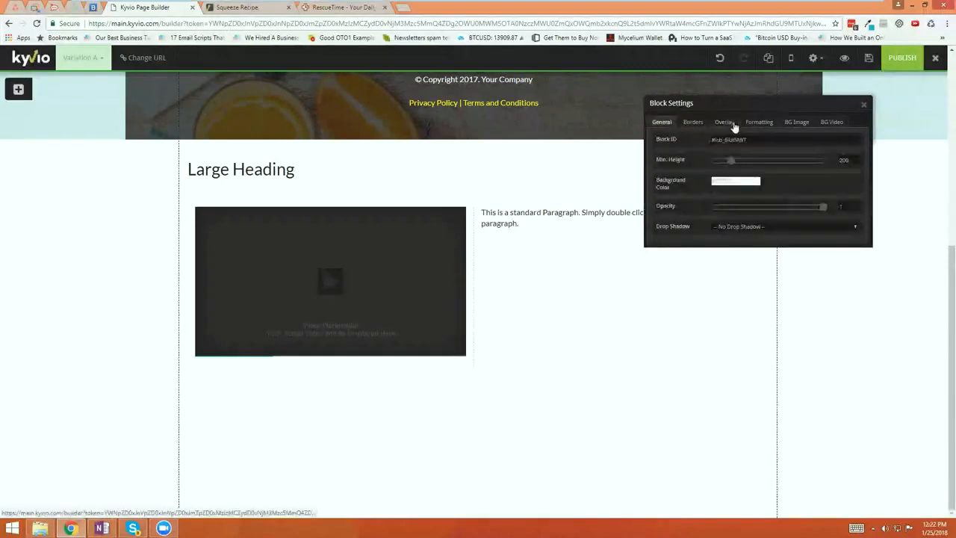
click(863, 105)
Step: Open the page's Conversion Tools and enable the InfoBar
scroll(838, 279, up, 5)
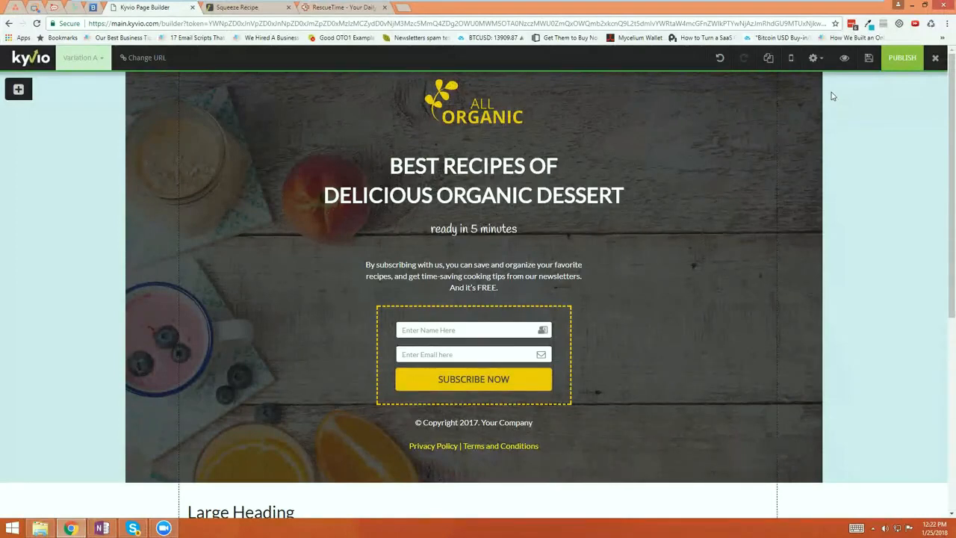
click(814, 58)
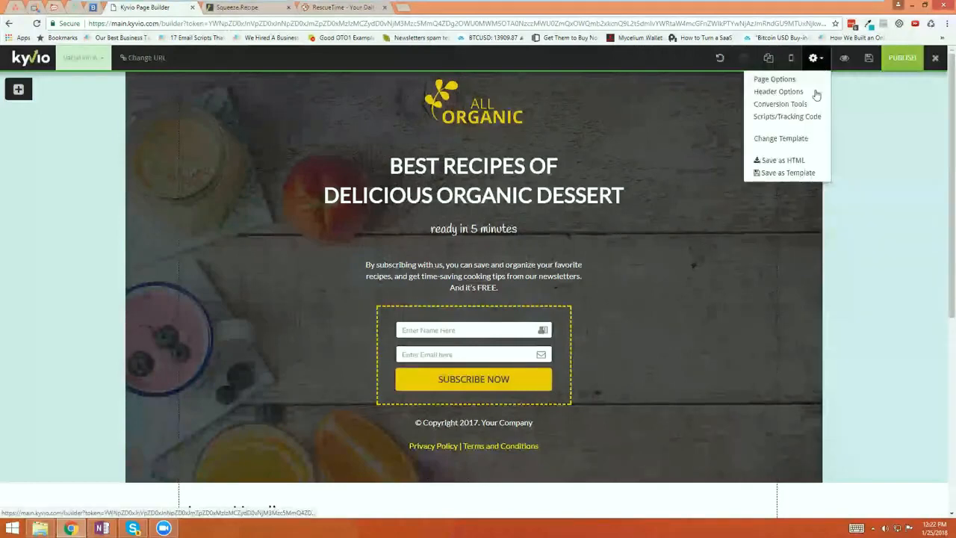
click(812, 105)
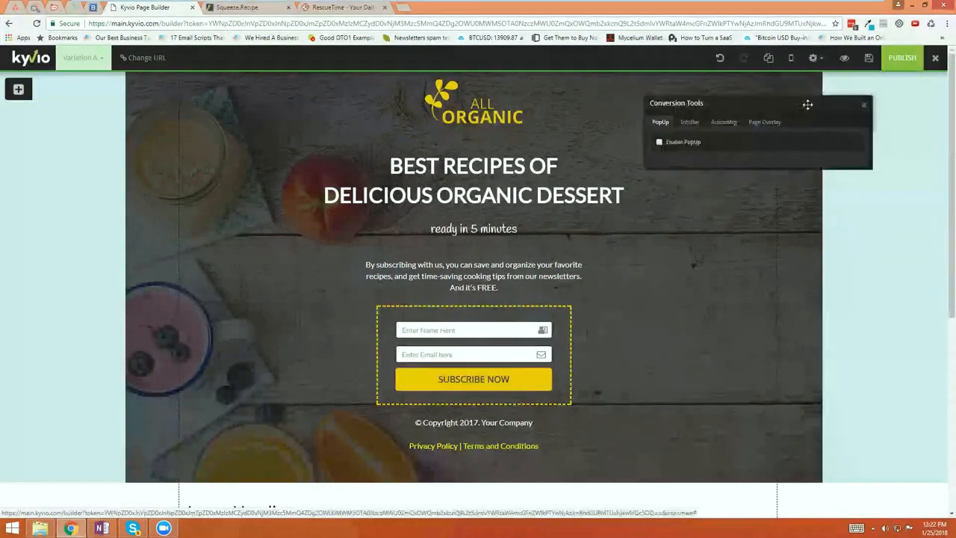
click(690, 122)
click(678, 143)
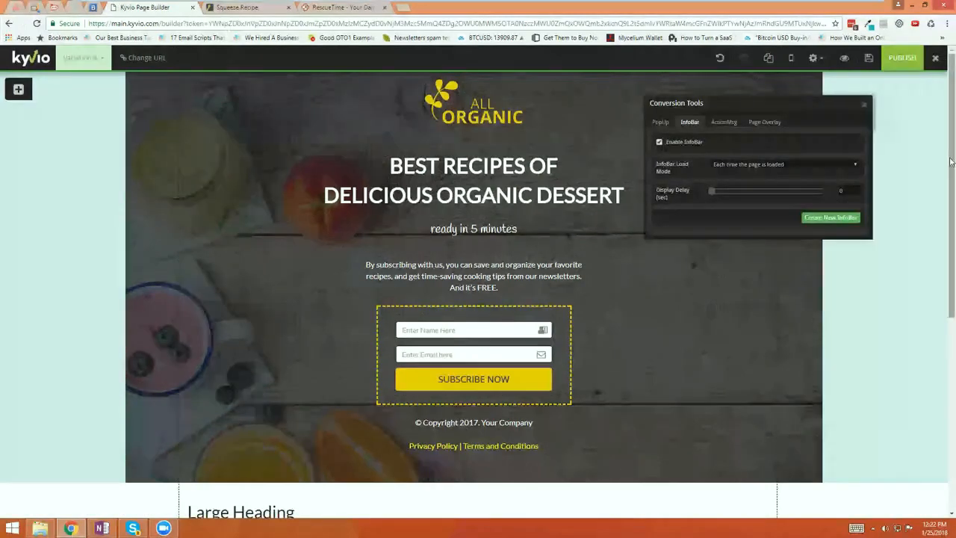
Step: Enable the PopUp to view its load mode, delay and interval options, and disable it again
click(660, 122)
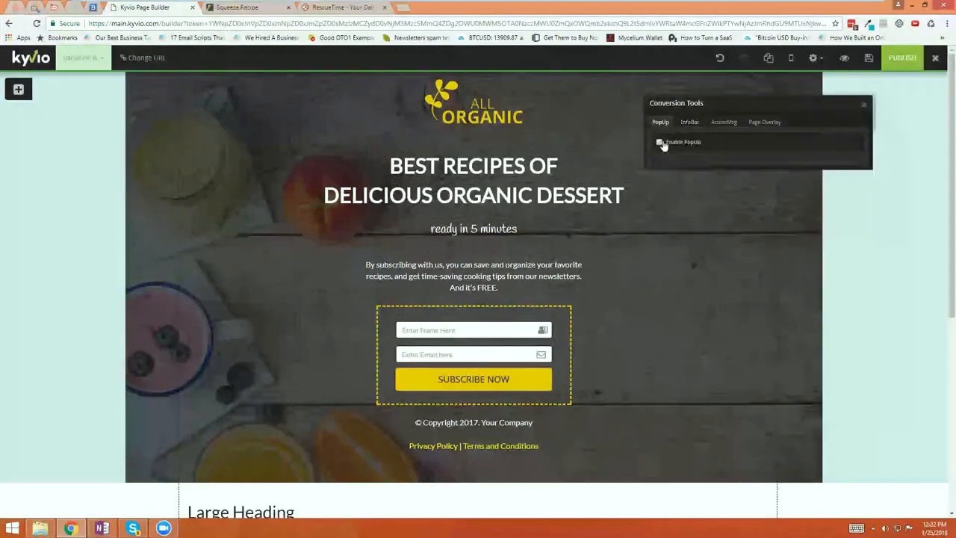
click(660, 143)
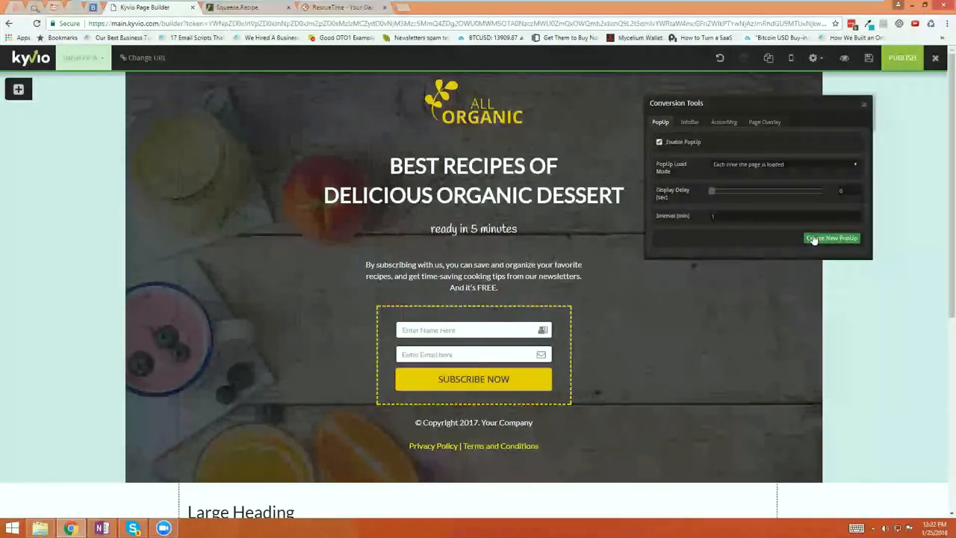
click(661, 142)
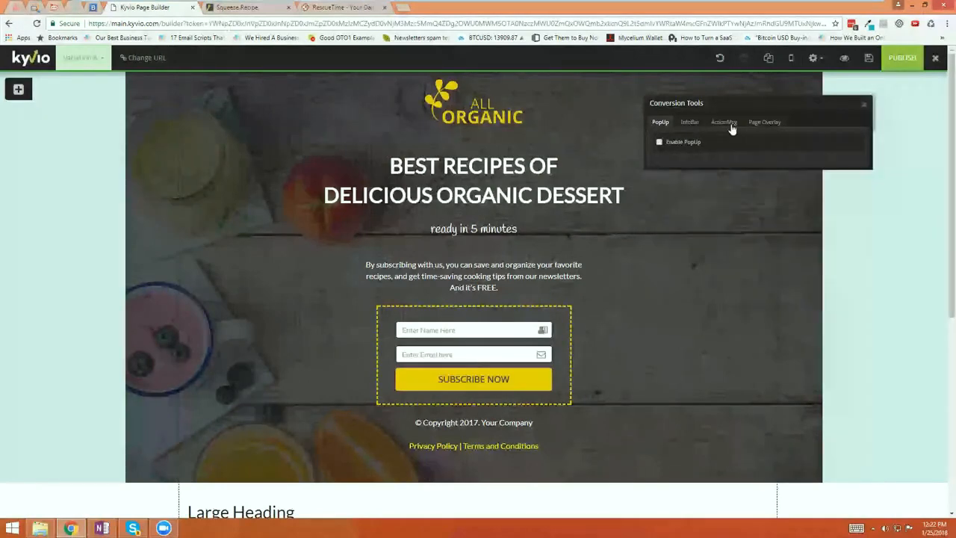
Step: Look at the ActionMsg tool, enable the Page Overlay, and close the Conversion Tools
click(724, 123)
click(762, 122)
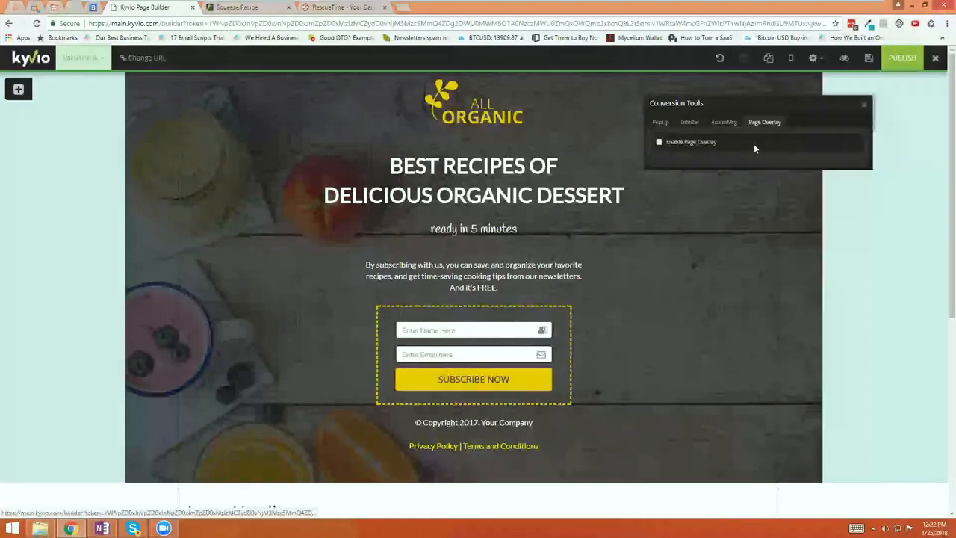
click(754, 144)
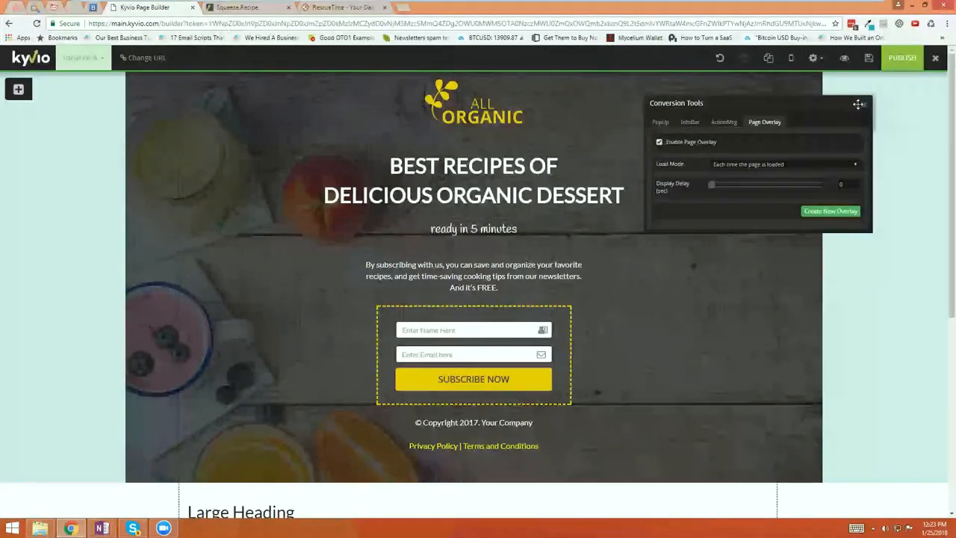
scroll(940, 264, down, 3)
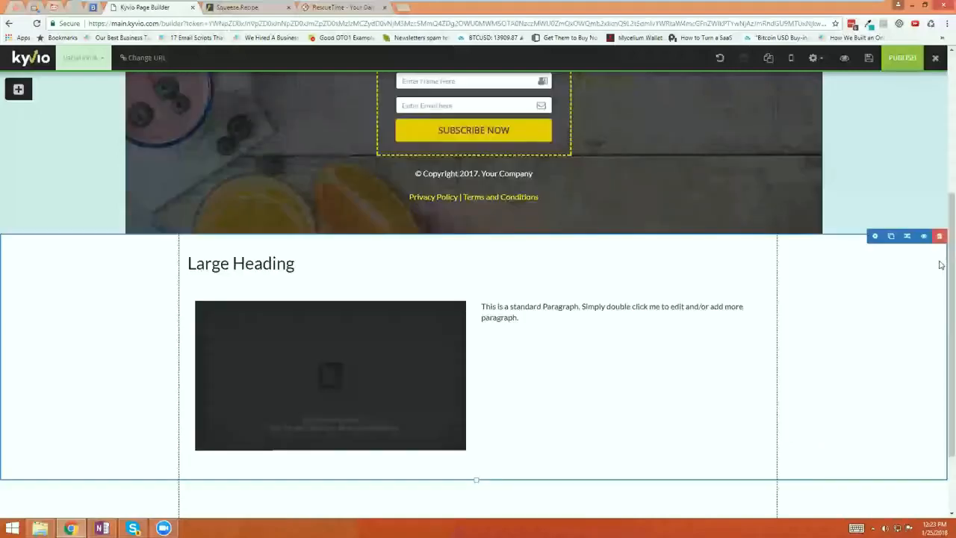
Step: Delete the block containing the large heading, video and paragraph below the opt-in section
click(940, 236)
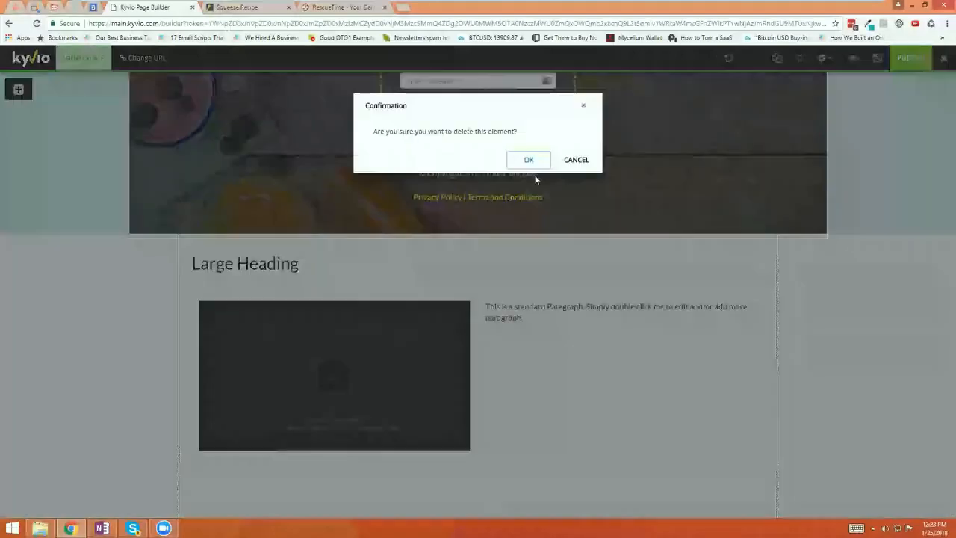
click(531, 162)
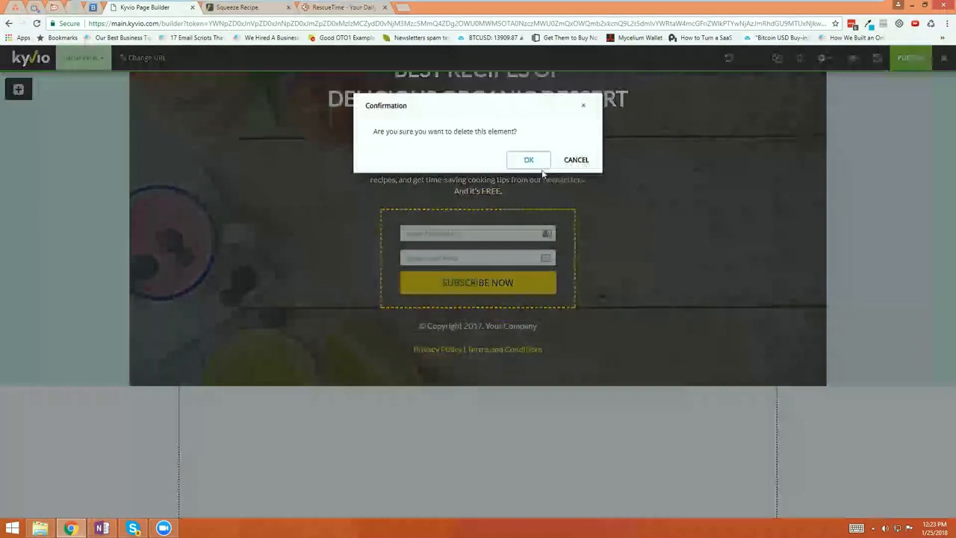
click(545, 162)
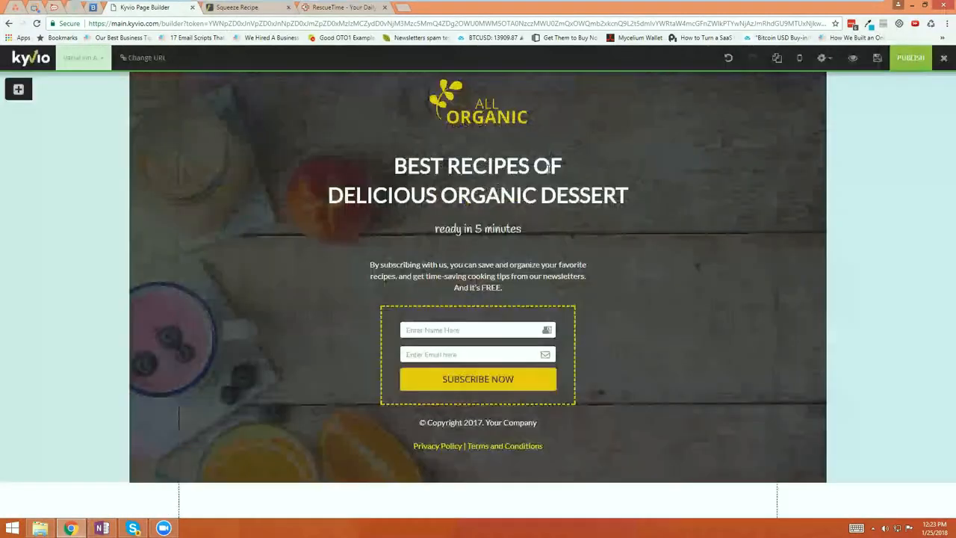
Step: Save the squeeze page, preview it, and return to the page builder
click(877, 58)
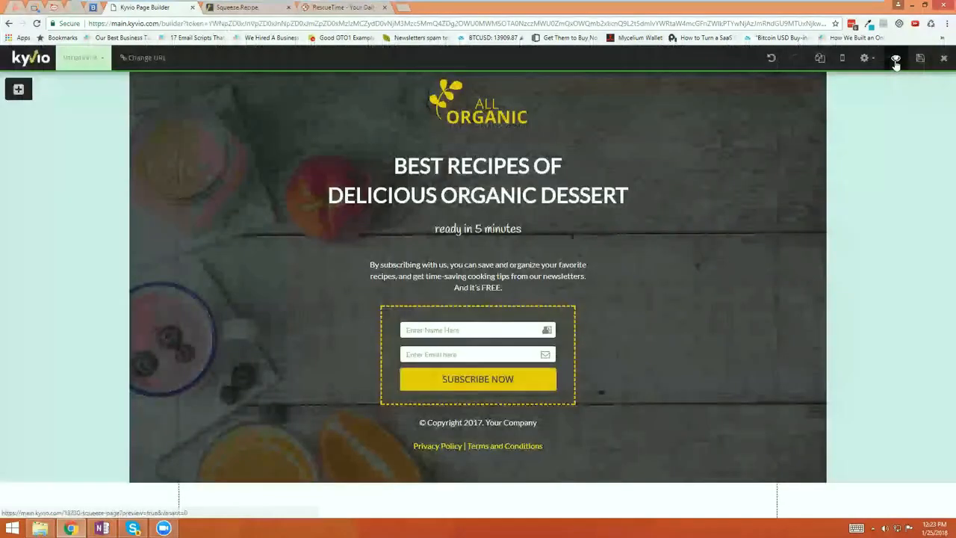
click(896, 62)
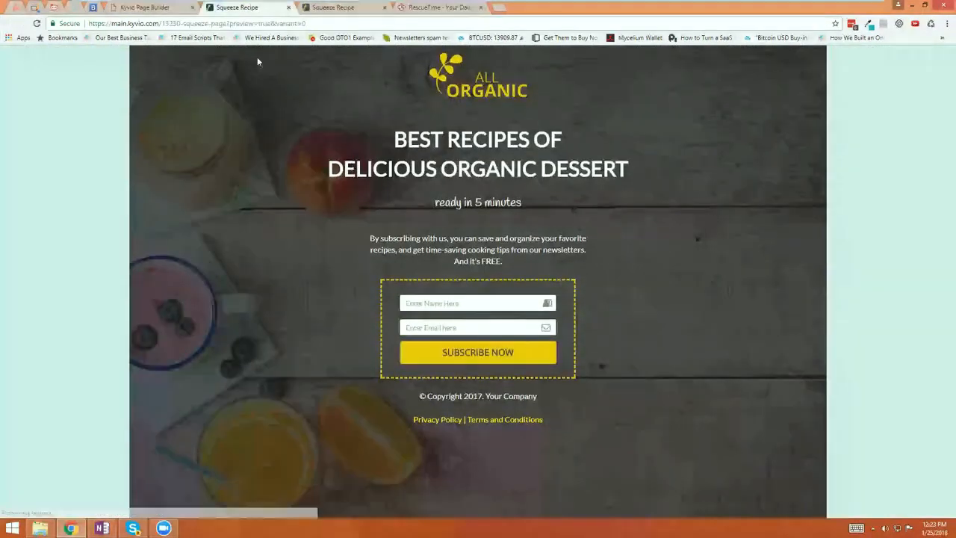
key(ctrl+shift+Tab)
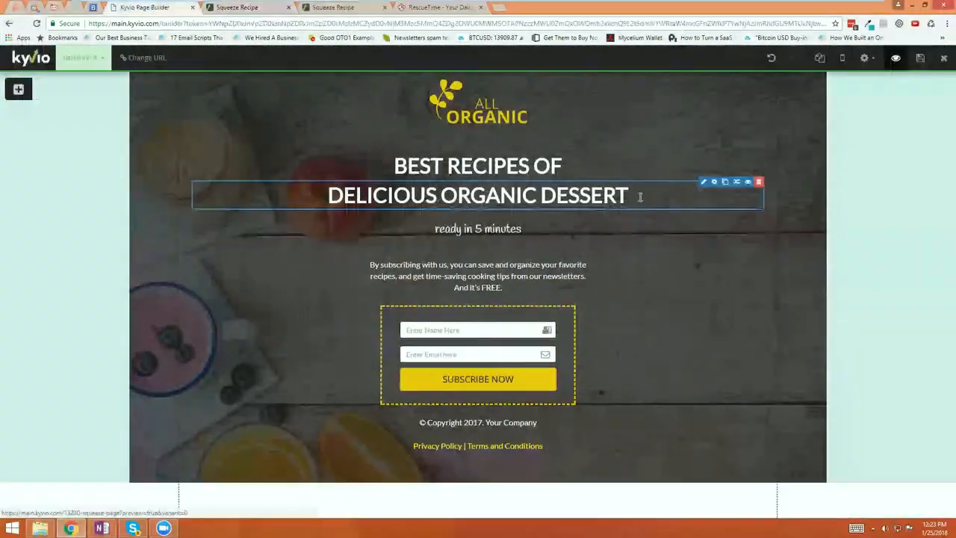
Step: Review the background image in the Page Options, set the page's background color to white, and close the options
click(866, 59)
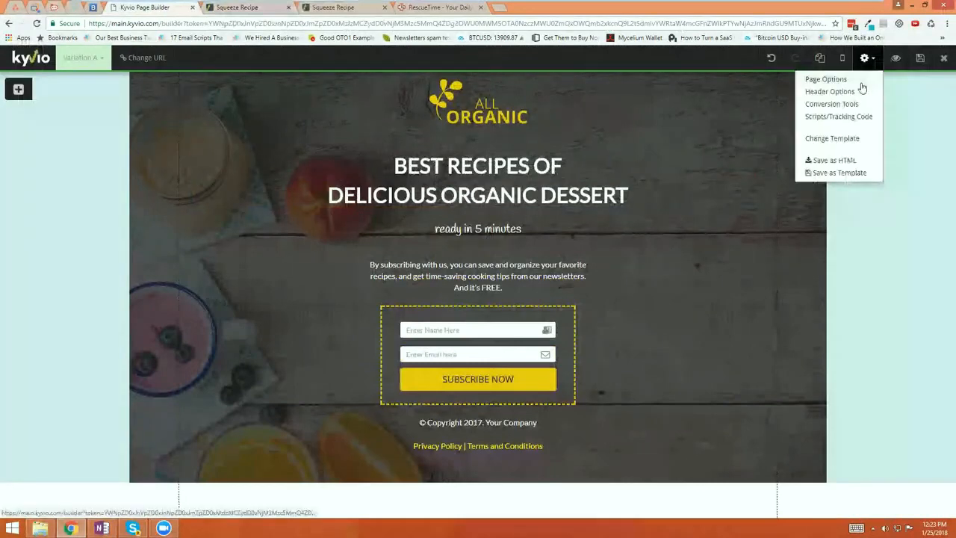
click(826, 79)
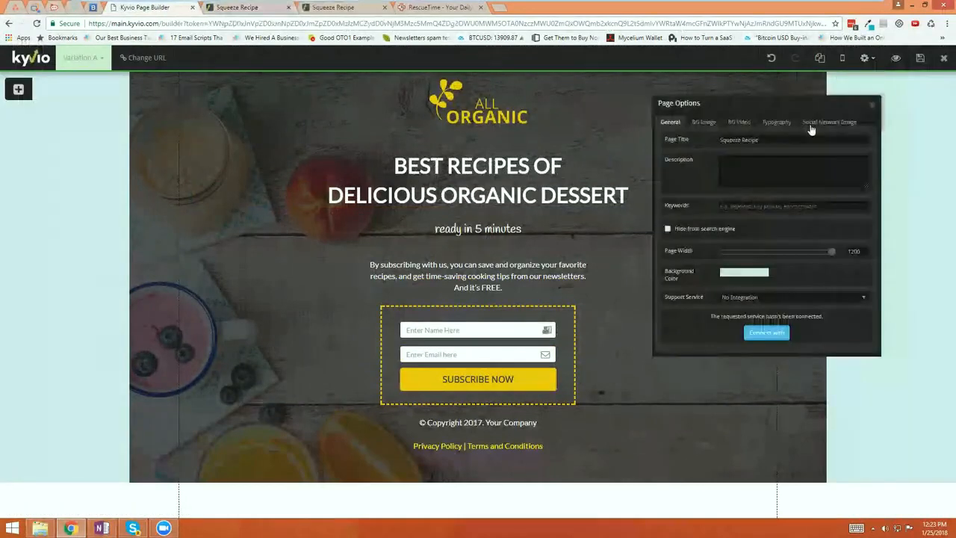
click(703, 122)
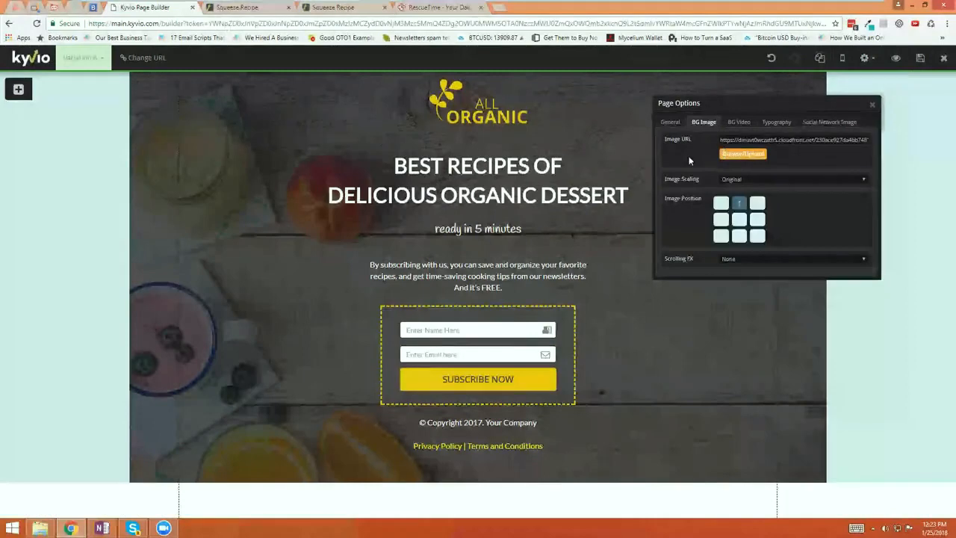
click(676, 124)
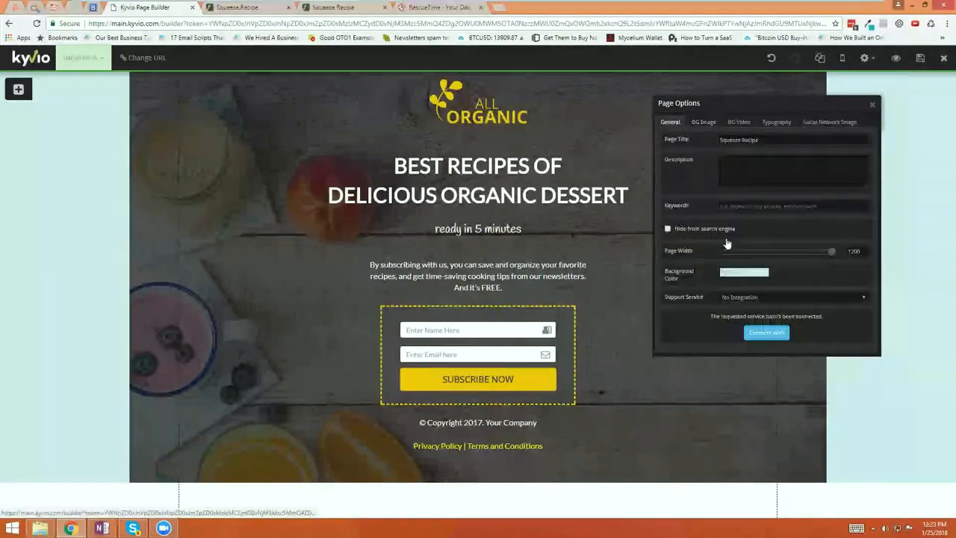
click(743, 273)
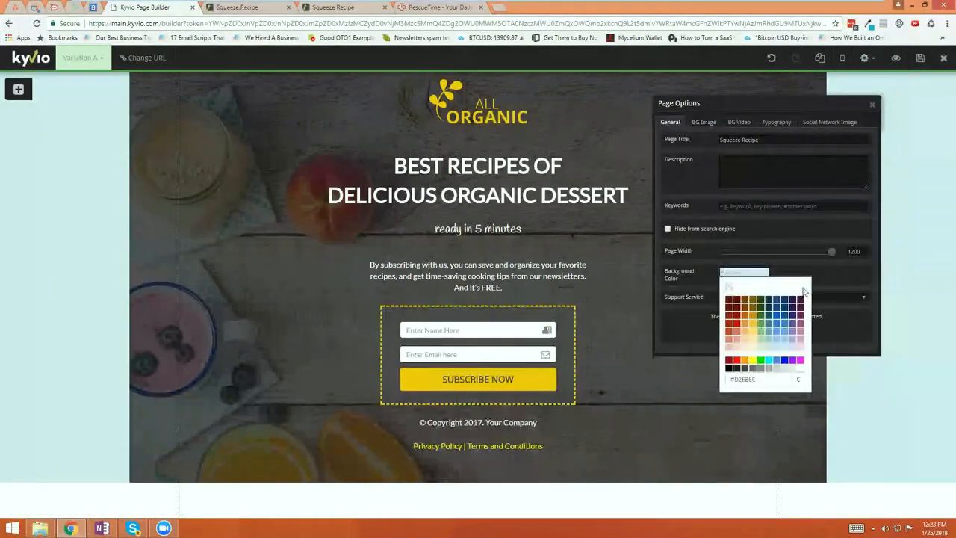
click(800, 368)
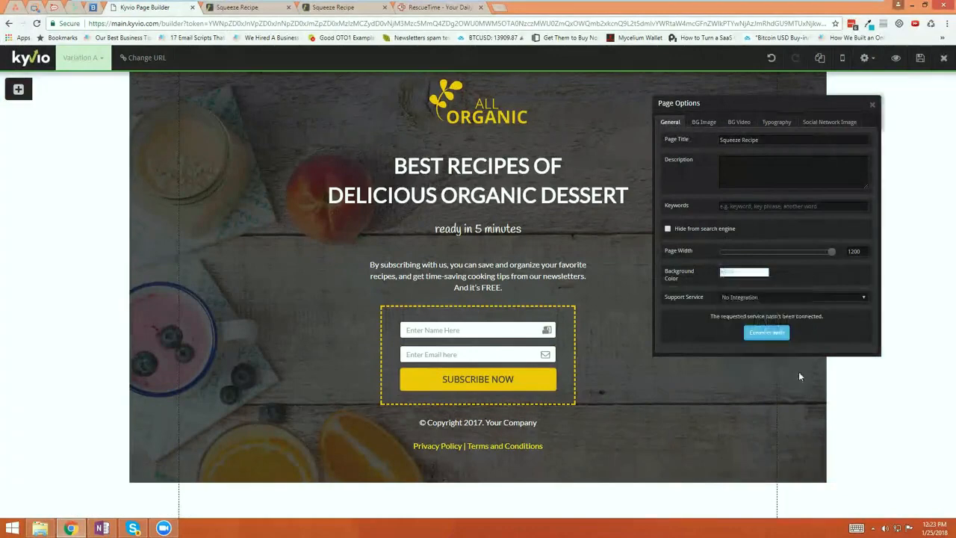
click(872, 105)
Step: Preview the squeeze page with its white background, and exit the builder to the AppSumo Live page list
click(901, 65)
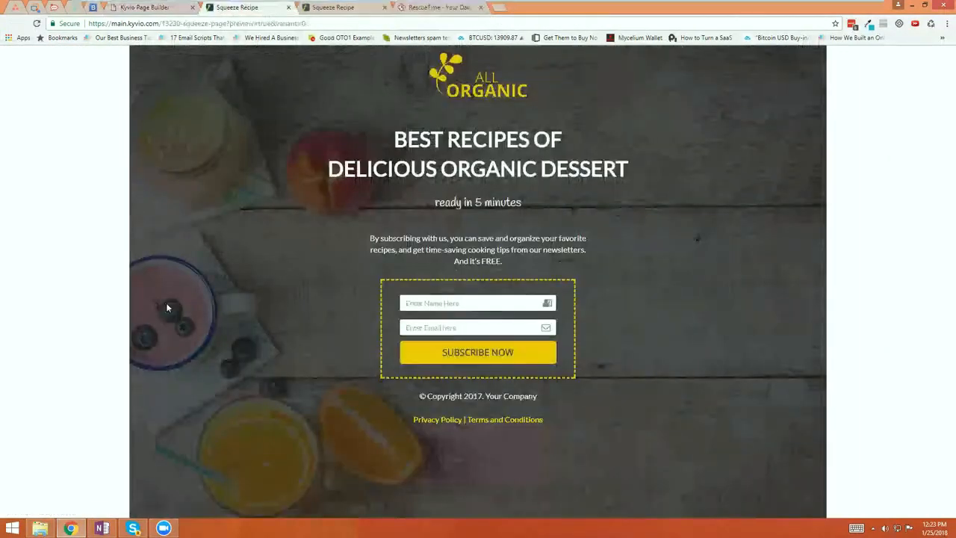
click(149, 7)
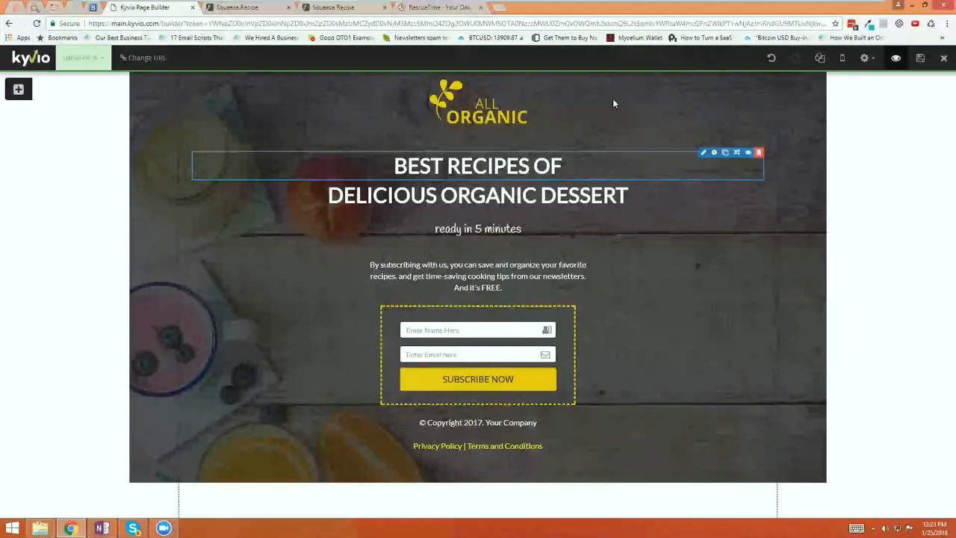
click(944, 58)
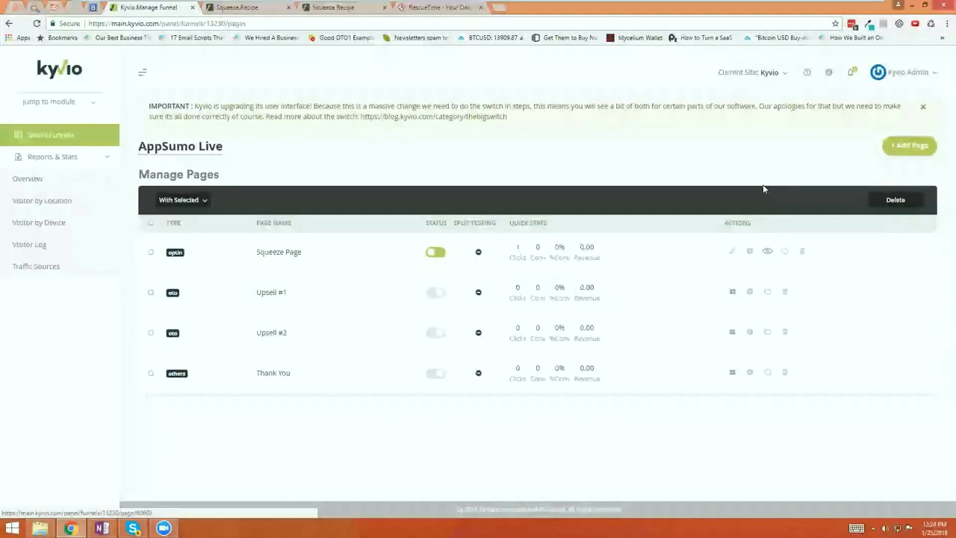
Step: Open the Kyvio Help Center and close it again
click(808, 74)
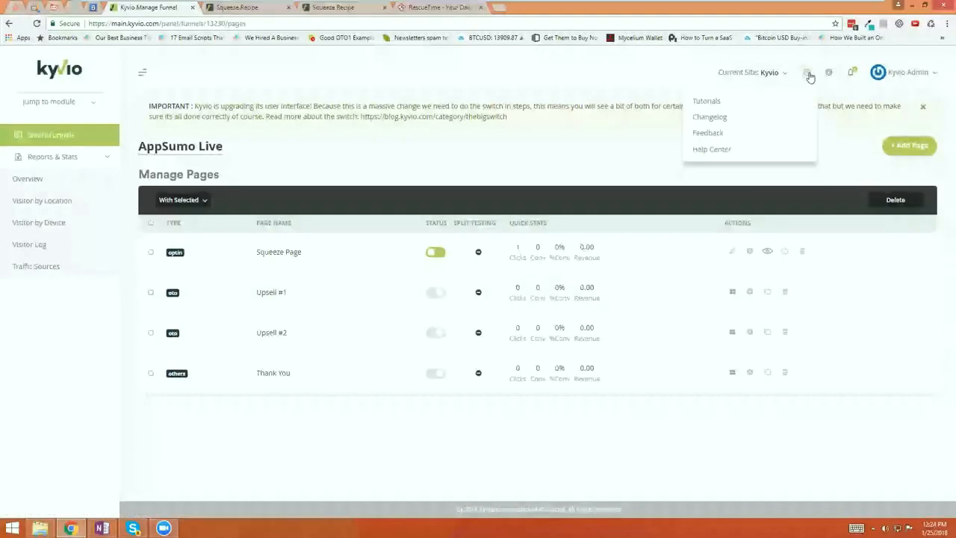
click(735, 150)
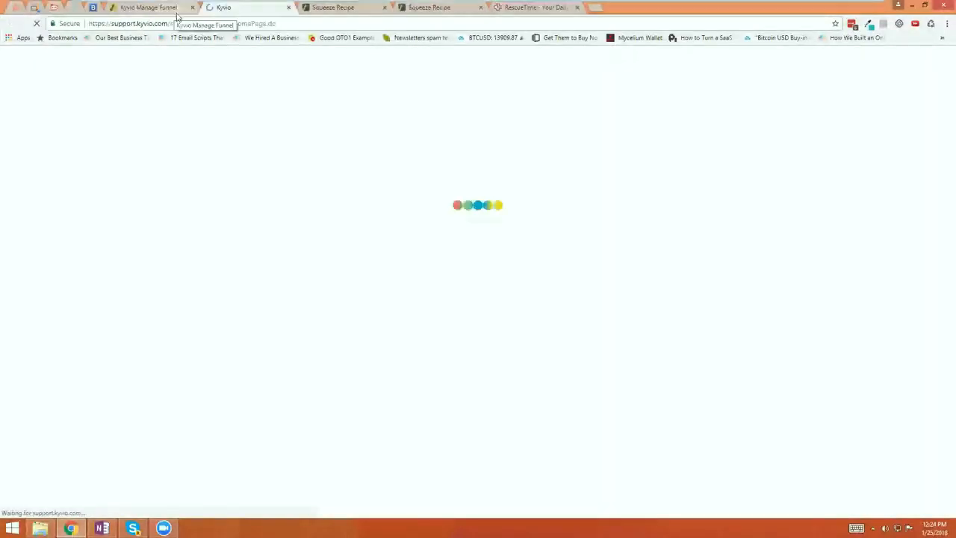
click(289, 8)
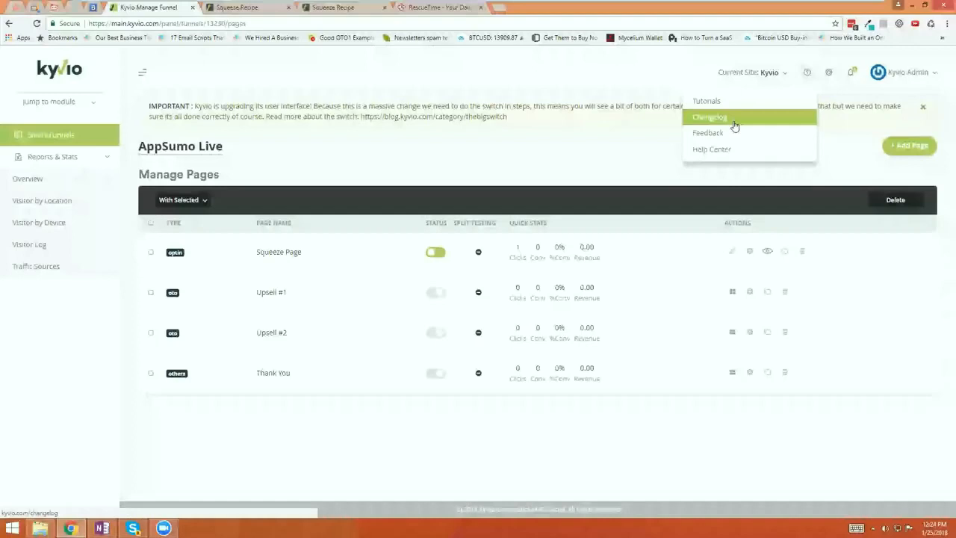
Step: Open the Kyvio Changelog and examine its release notes from December 28th, 2017 back to the oldest entry
click(734, 125)
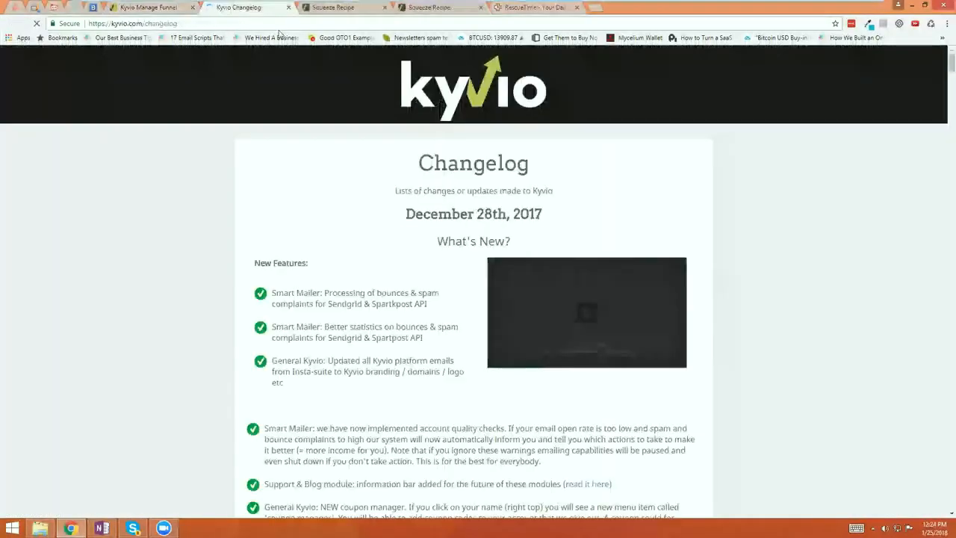
drag(407, 214, 562, 219)
click(562, 219)
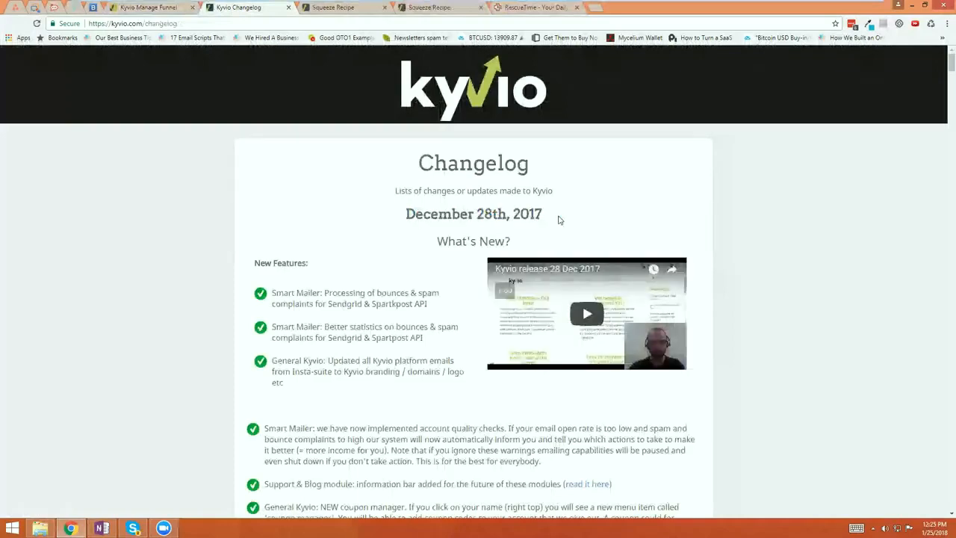
scroll(560, 220, down, 6)
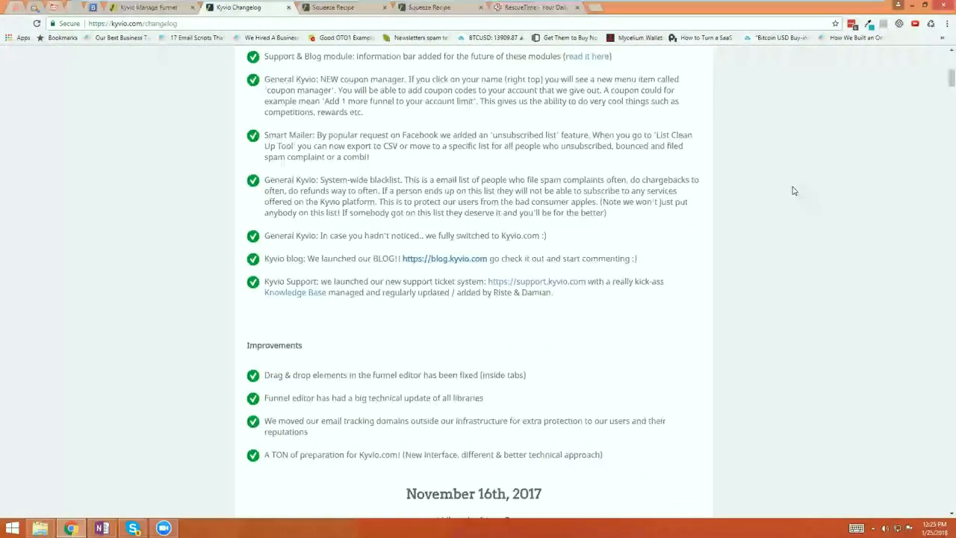
scroll(951, 100, up, 3)
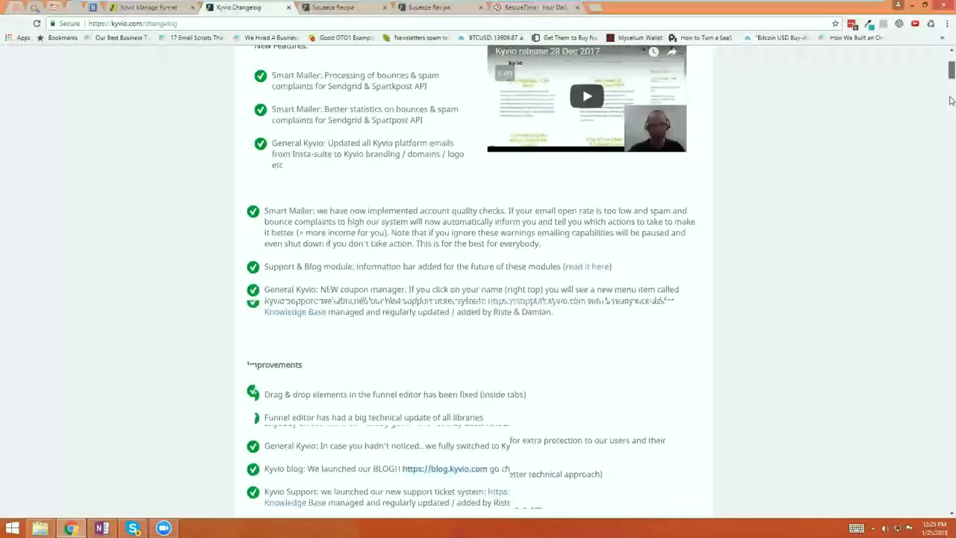
drag(951, 100, 952, 527)
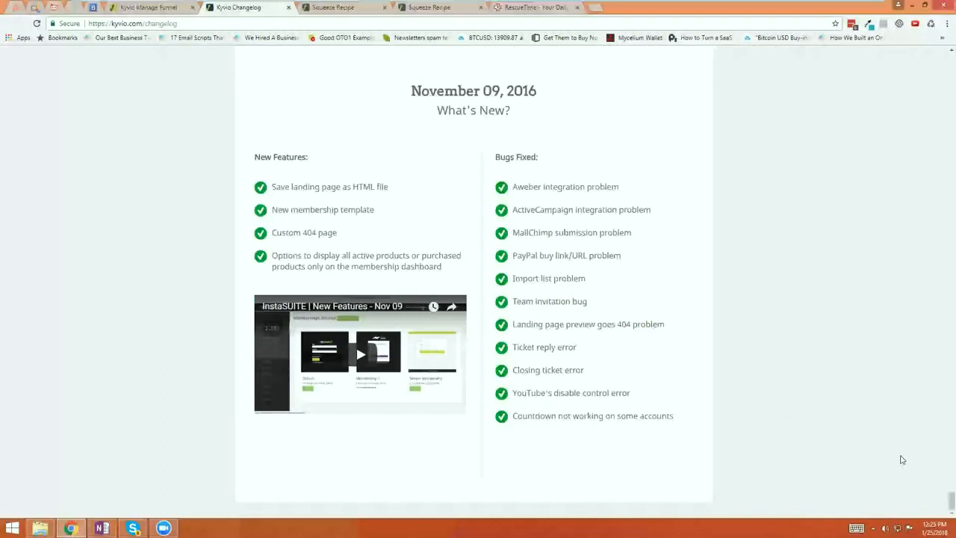
drag(952, 505, 952, 58)
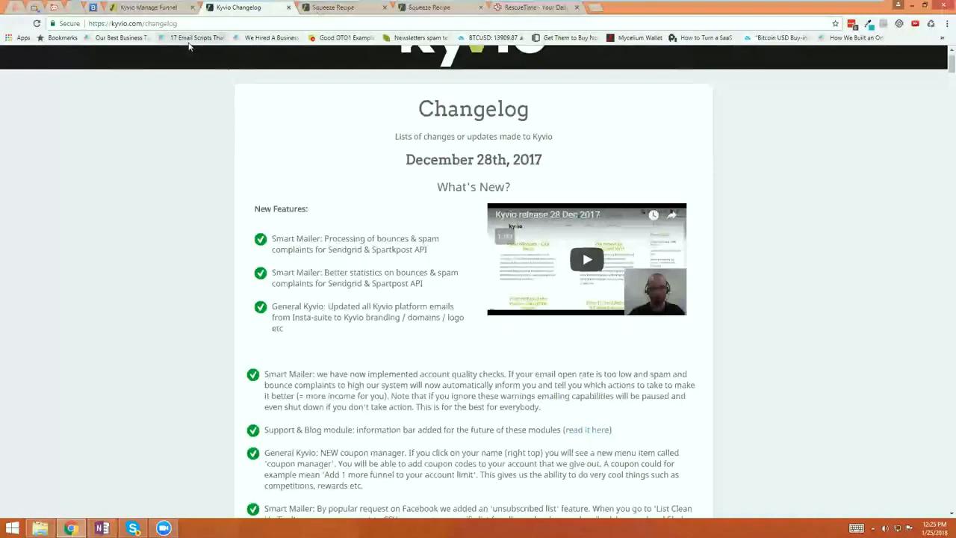
scroll(262, 197, down, 1)
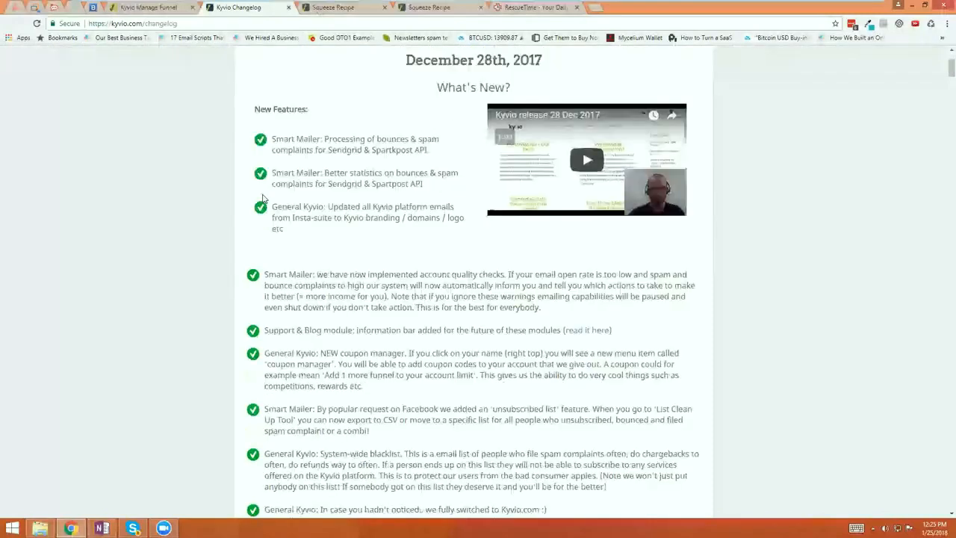
scroll(262, 196, down, 1)
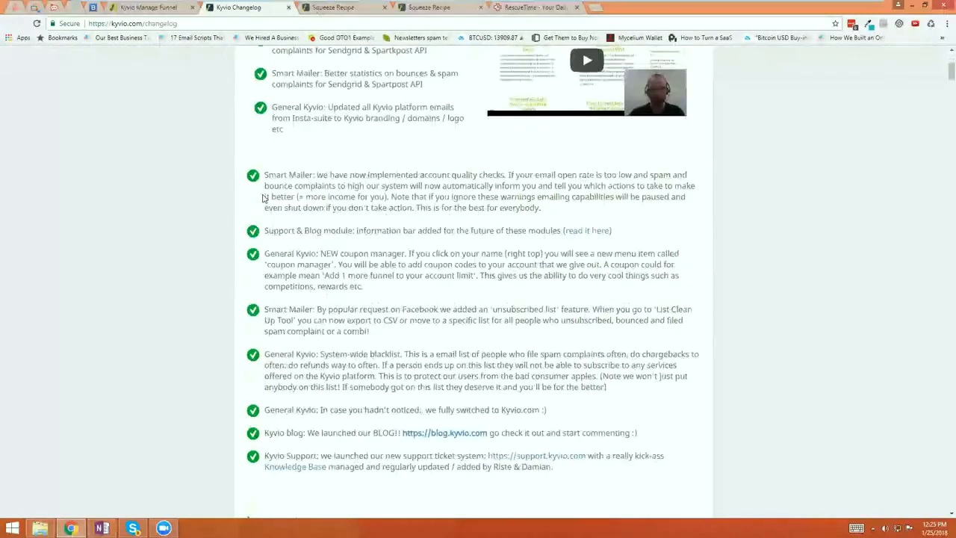
Step: Switch from the funnel manager to the membership module and open the product Crazy Little Funnels - RESELLER for editing
click(165, 9)
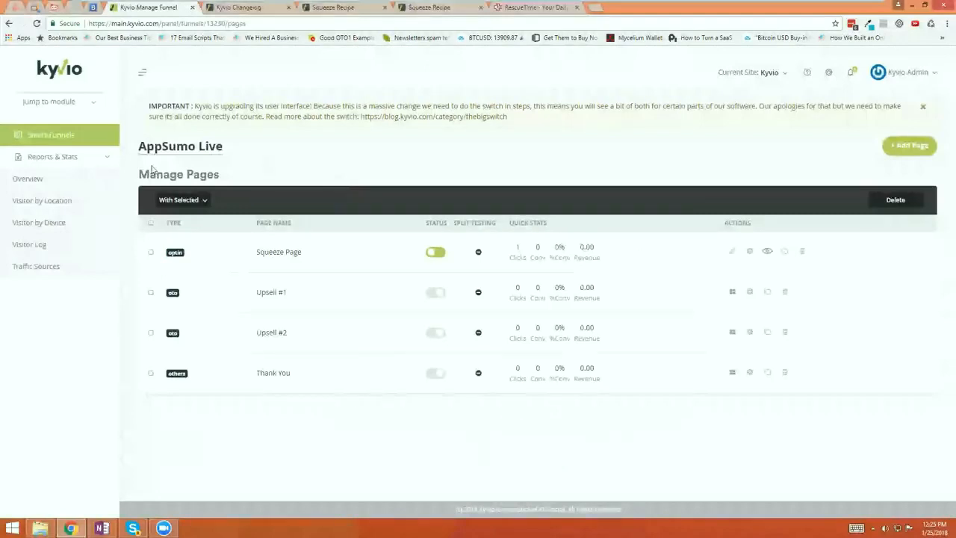
click(92, 105)
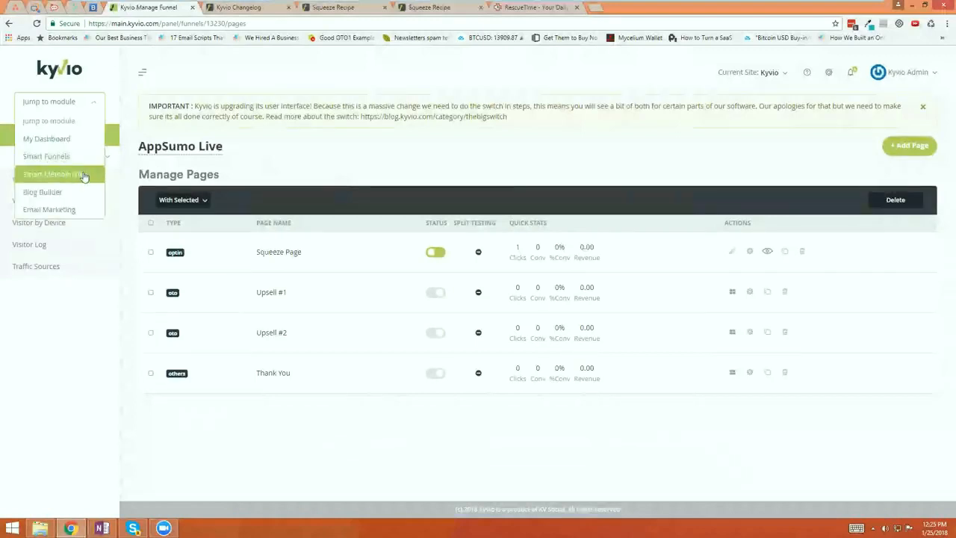
click(84, 176)
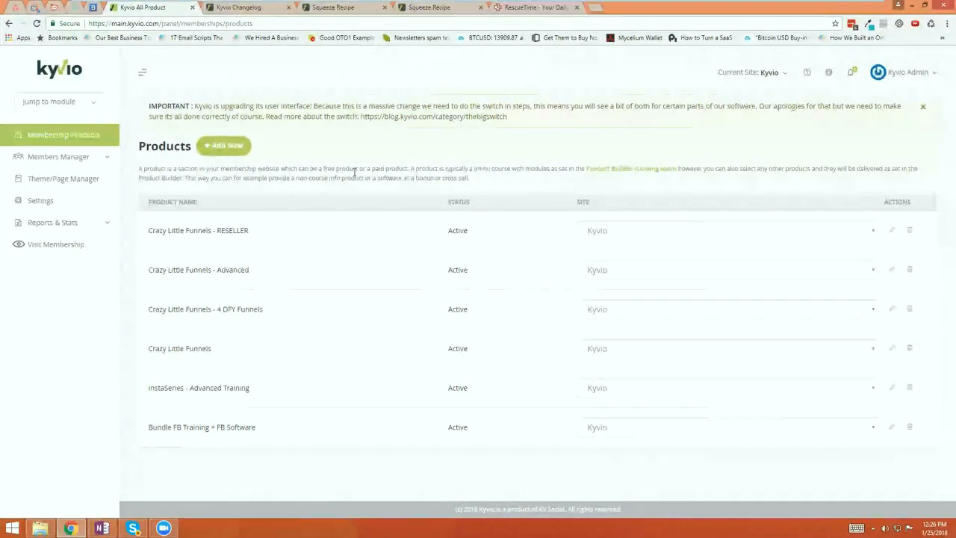
mouse_move(221, 357)
mouse_down()
mouse_move(167, 357)
mouse_move(214, 350)
mouse_up()
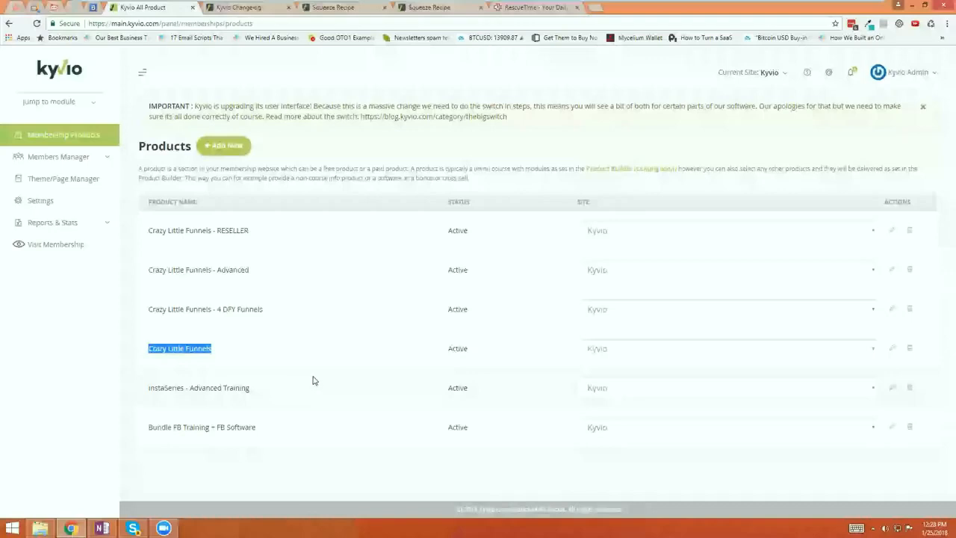
click(893, 233)
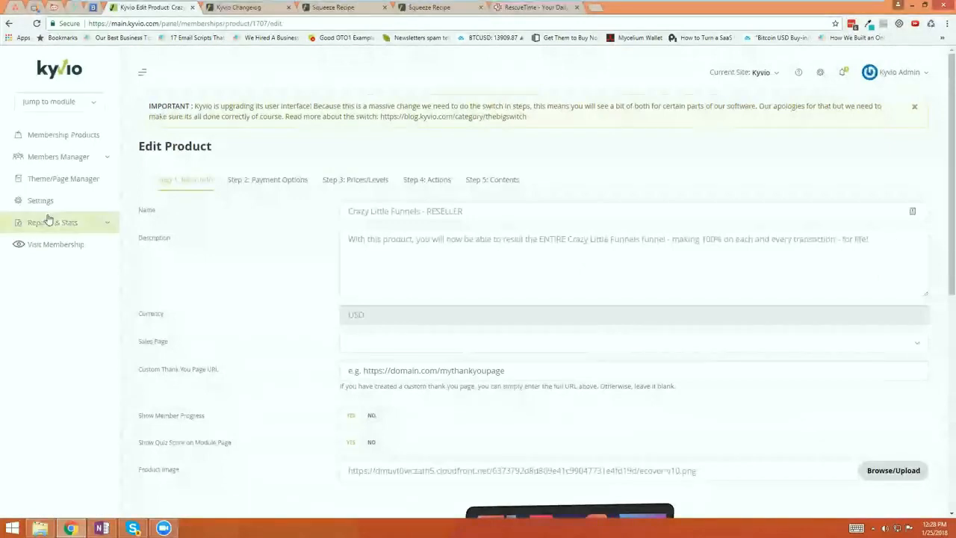
Step: Look through the available membership themes and return to the membership products list
click(76, 188)
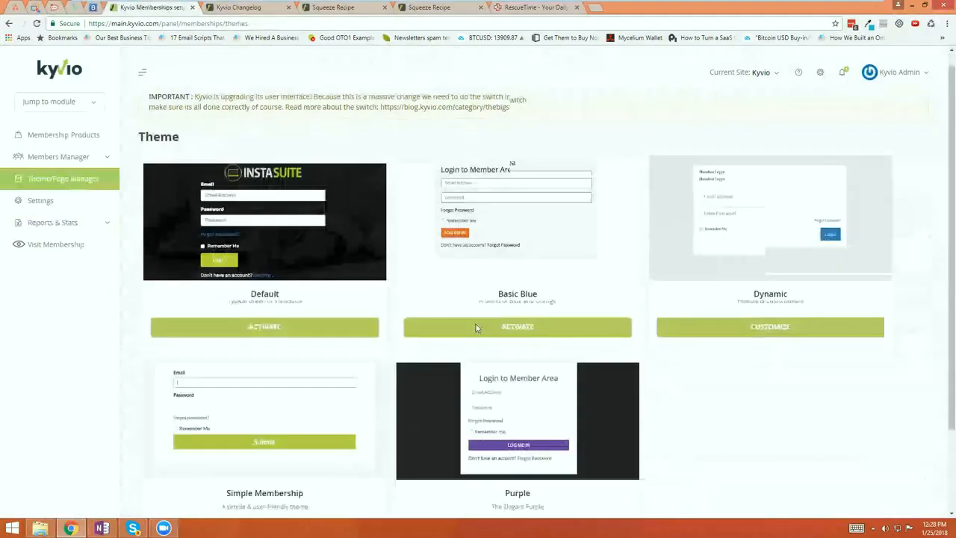
scroll(476, 327, down, 2)
scroll(401, 334, up, 2)
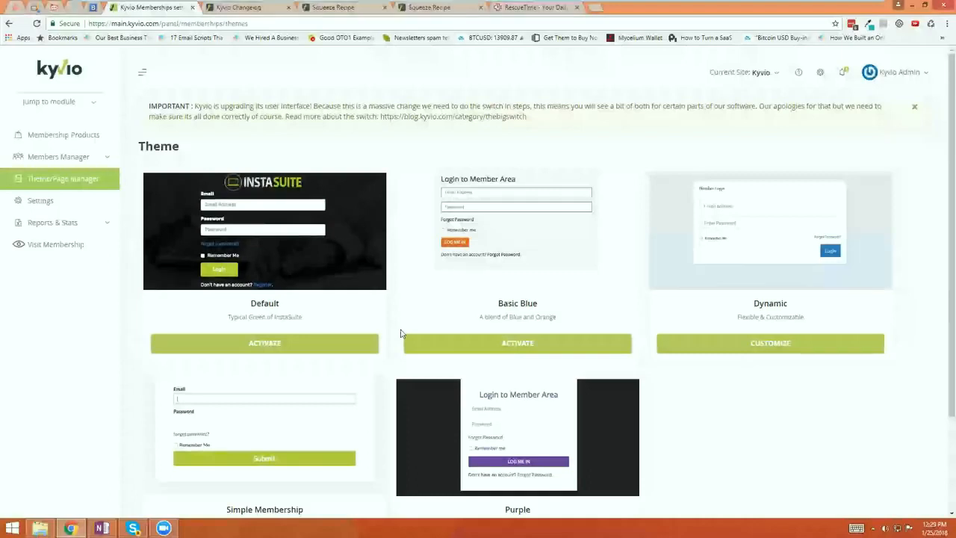
click(93, 141)
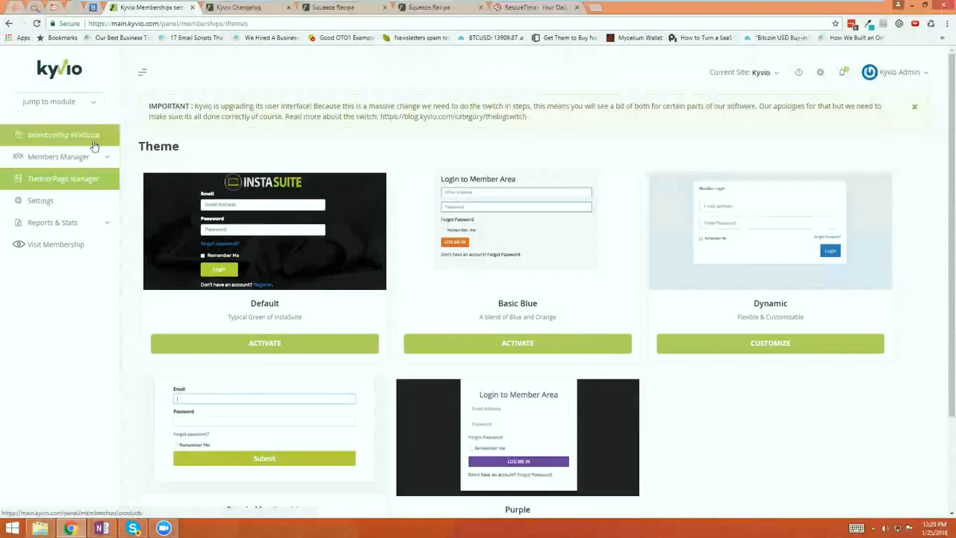
click(93, 146)
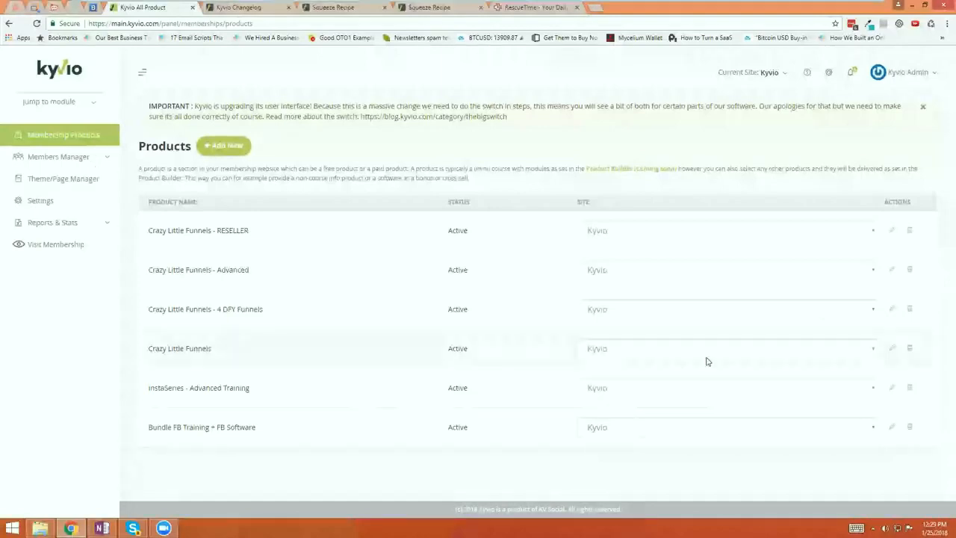
Step: Open the product Crazy Little Funnels for editing and review its basic info and accepted payment options
click(891, 349)
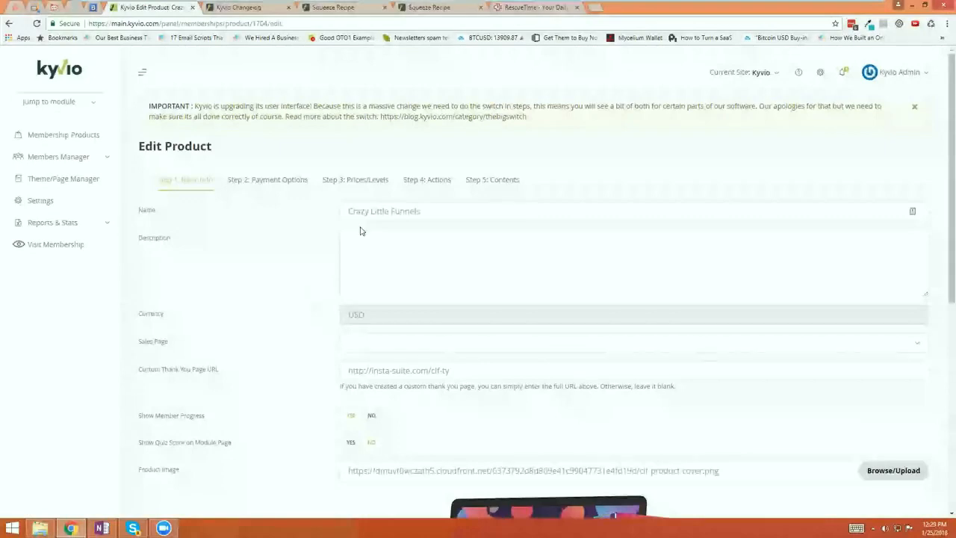
drag(348, 211, 364, 212)
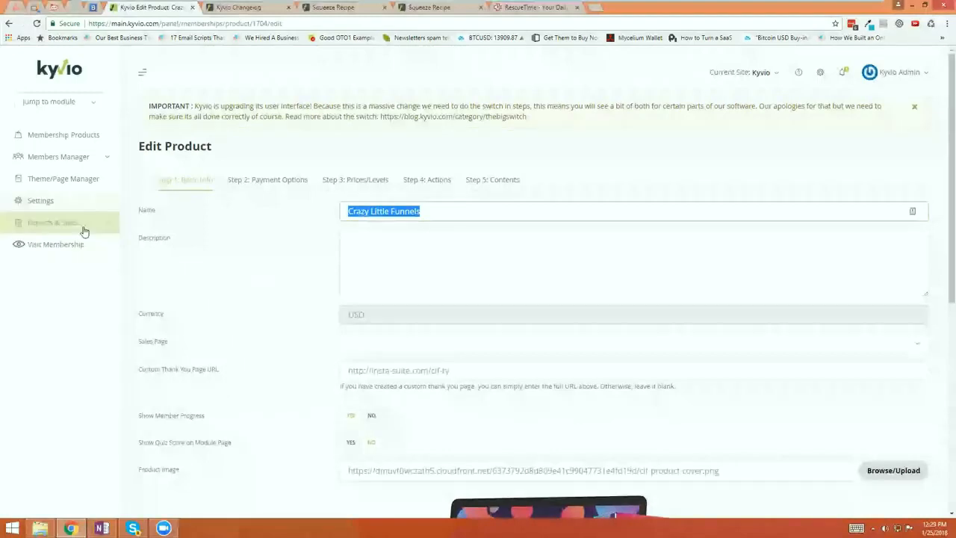
scroll(258, 317, down, 1)
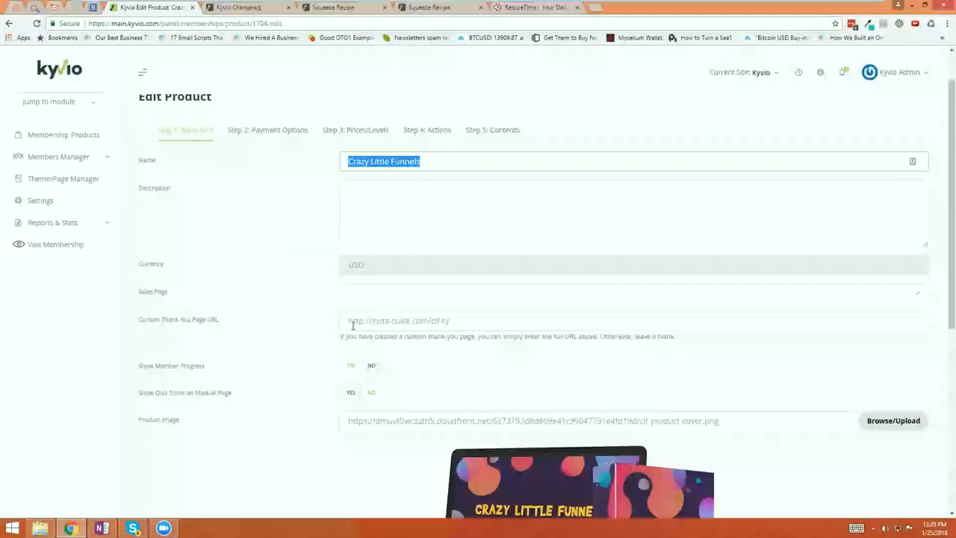
scroll(407, 388, up, 1)
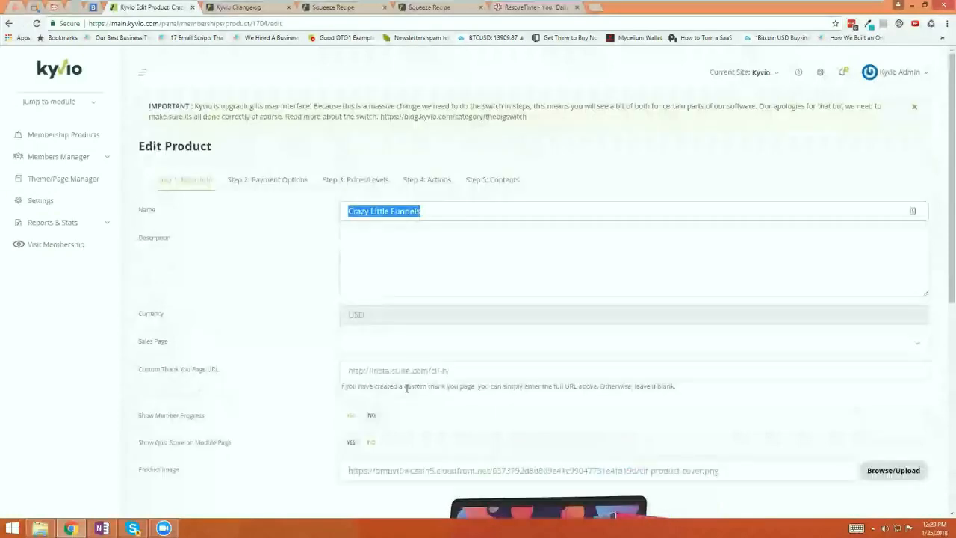
click(288, 183)
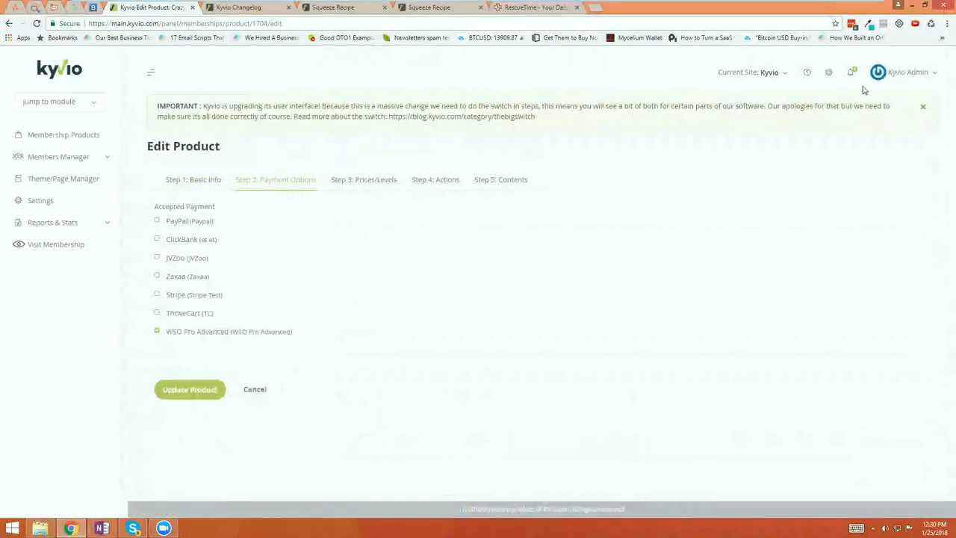
Step: Open the account's Integrations in a separate tab, look through the providers offered for a new integration, and return to the product being edited
click(912, 72)
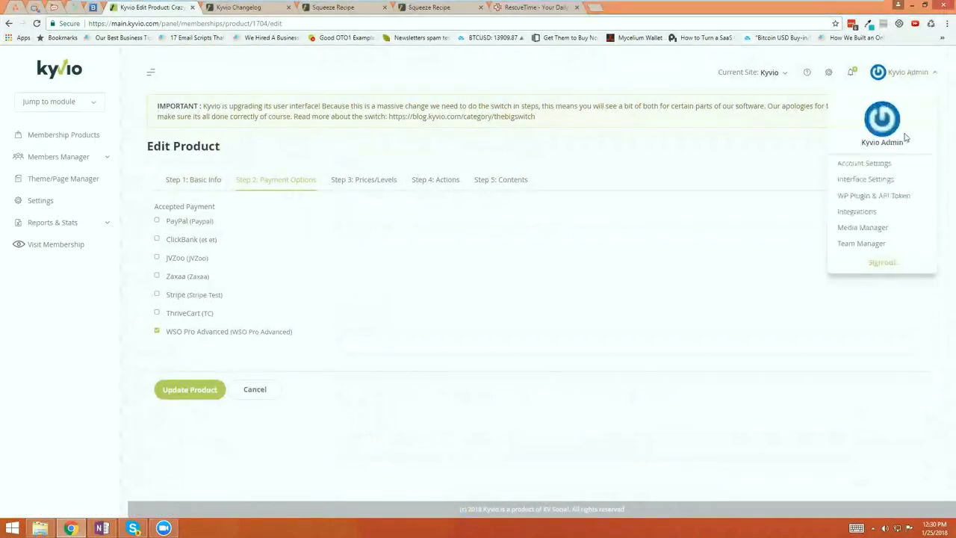
ctrl+click(867, 211)
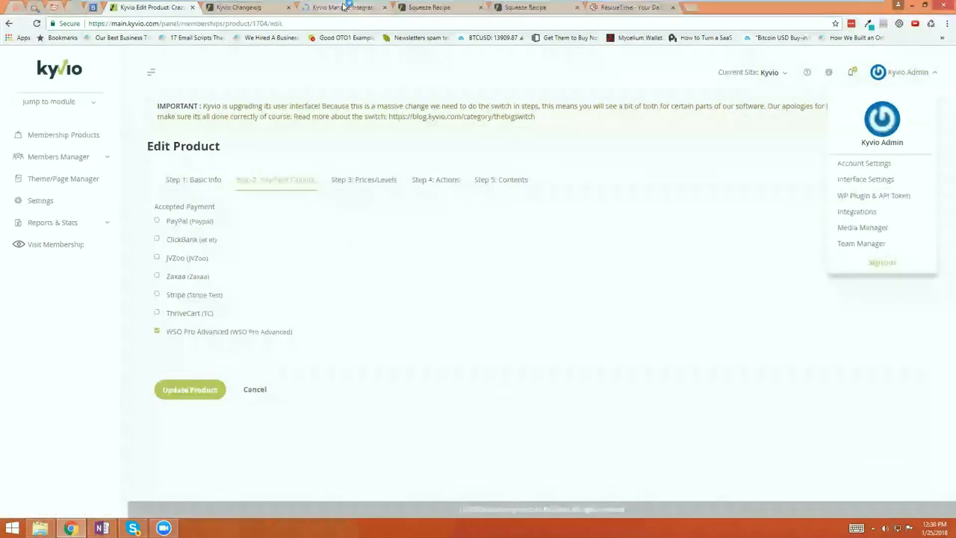
click(344, 7)
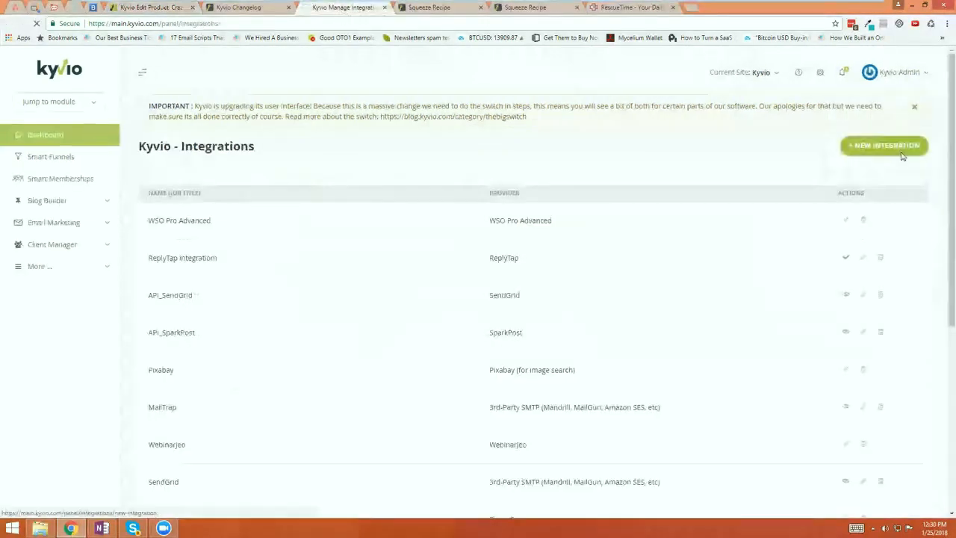
click(896, 148)
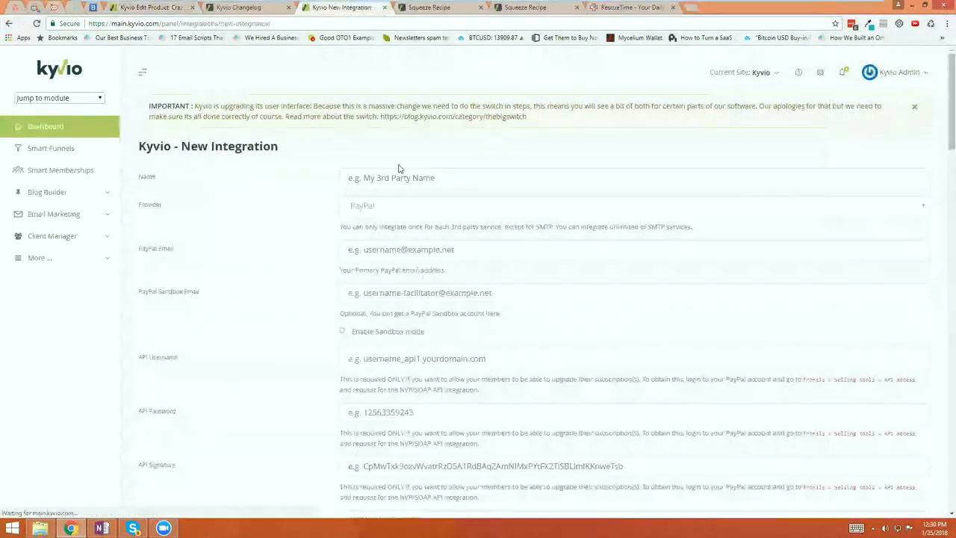
click(396, 209)
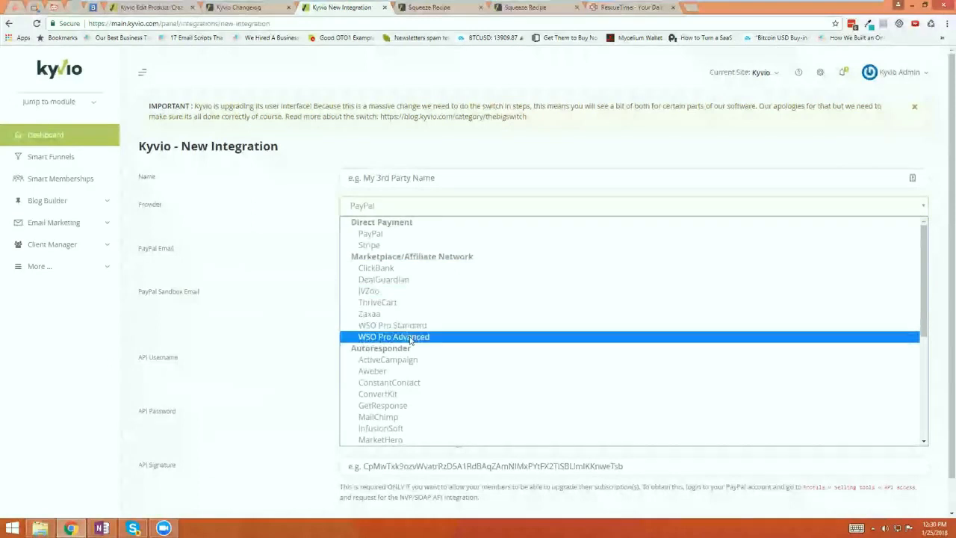
scroll(402, 267, down, 3)
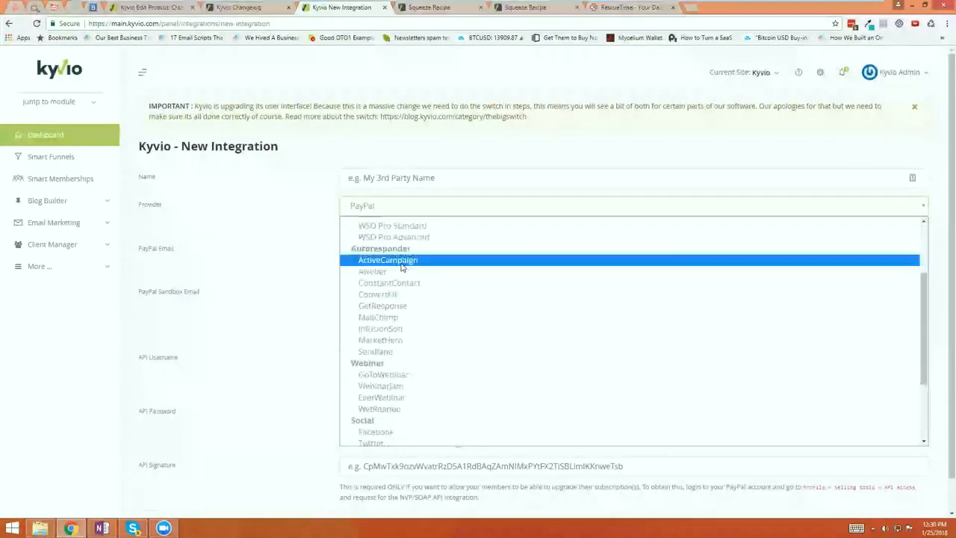
scroll(402, 358, down, 3)
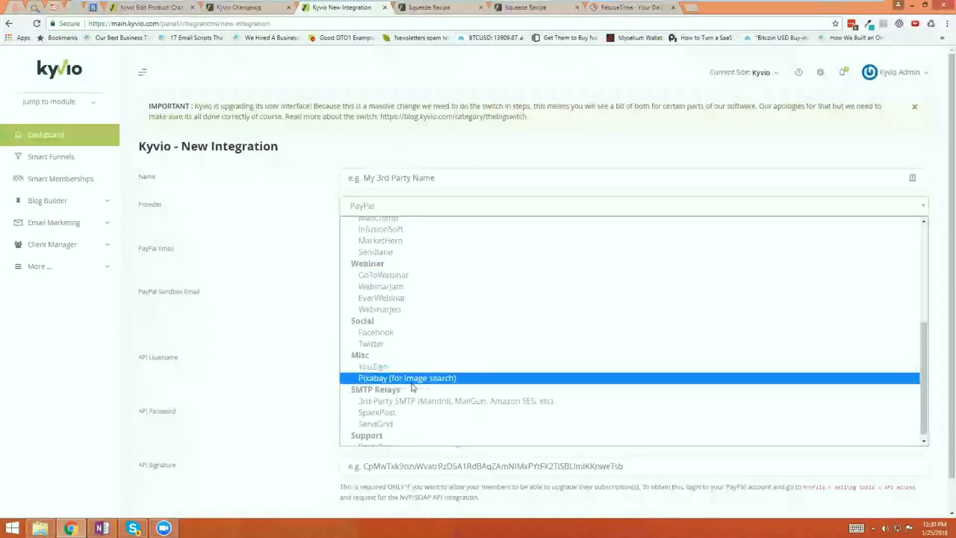
scroll(412, 387, down, 1)
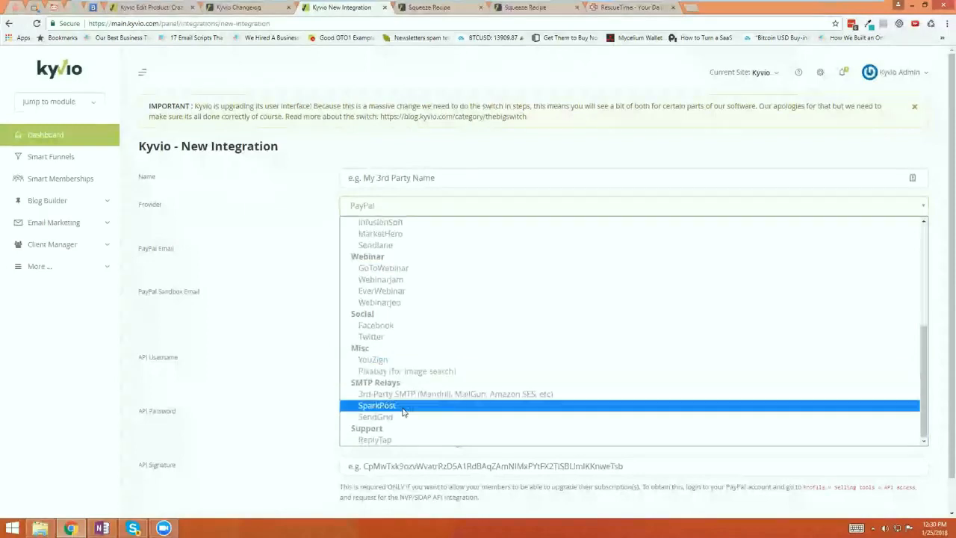
click(313, 338)
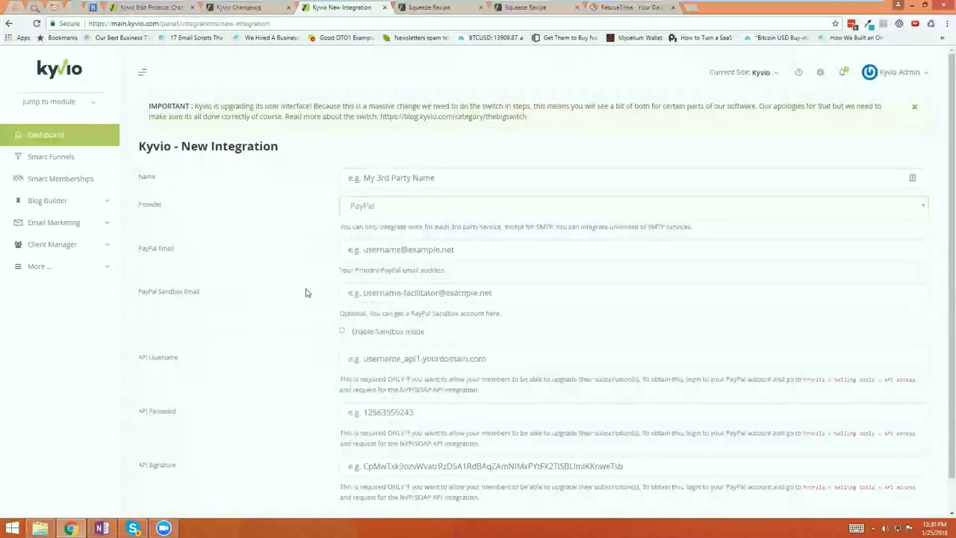
click(385, 8)
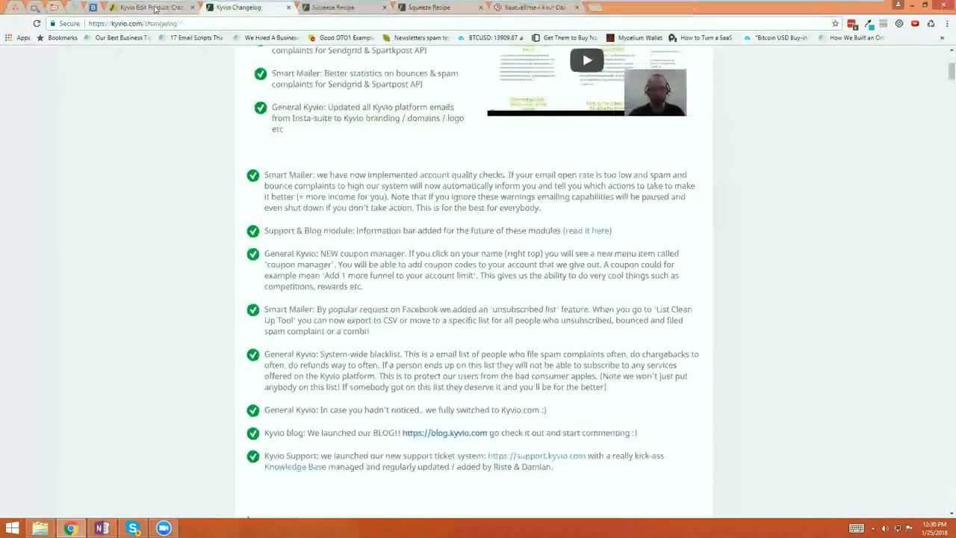
click(153, 8)
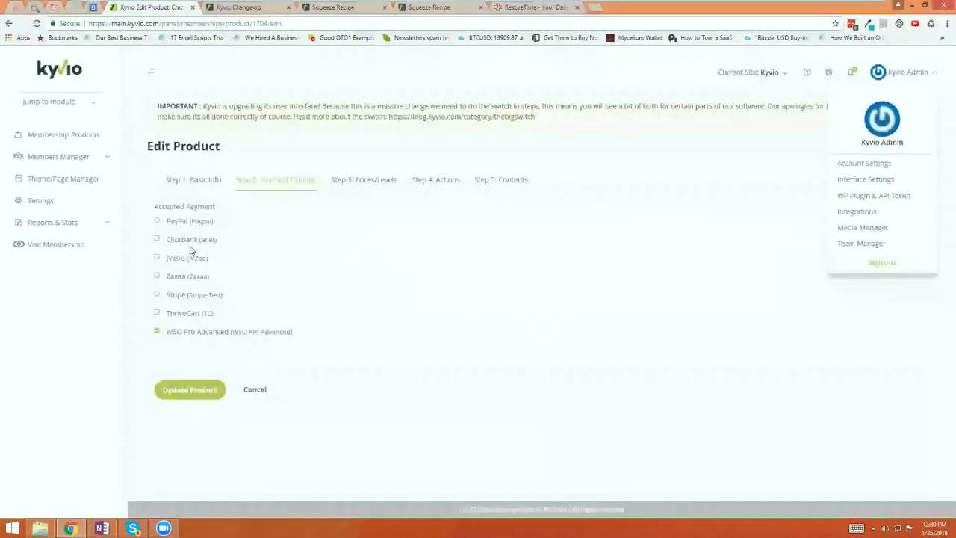
Step: Review the product's prices and levels, its automated purchase actions, and its membership contents
click(351, 181)
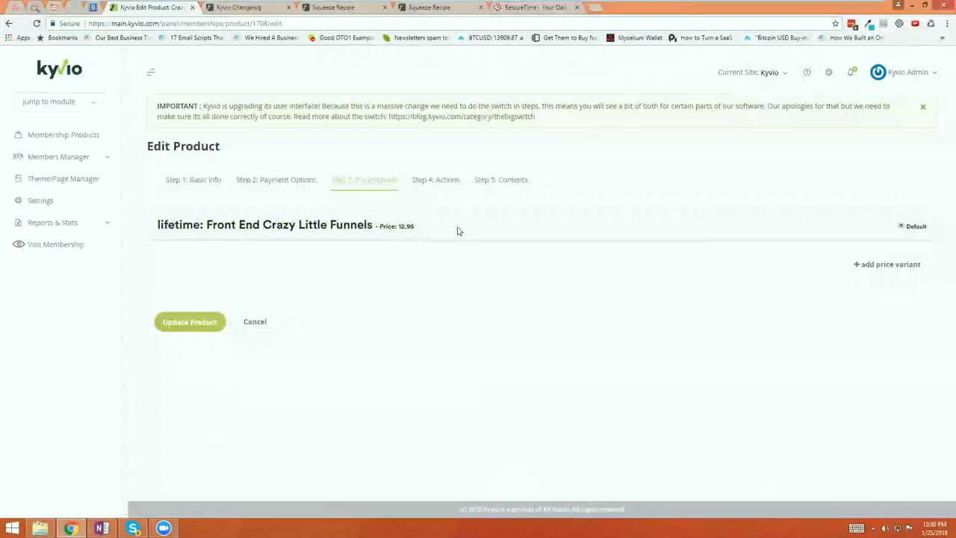
click(293, 187)
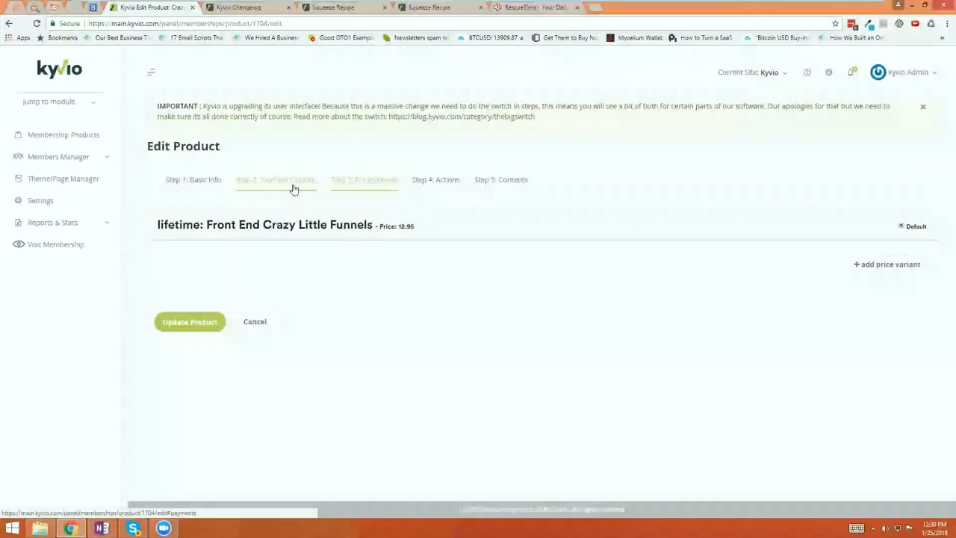
click(450, 186)
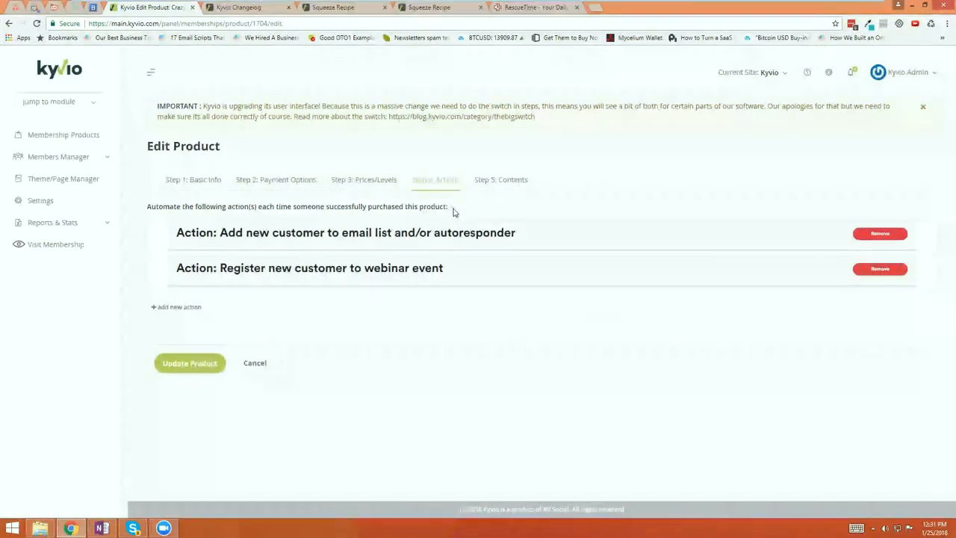
click(515, 181)
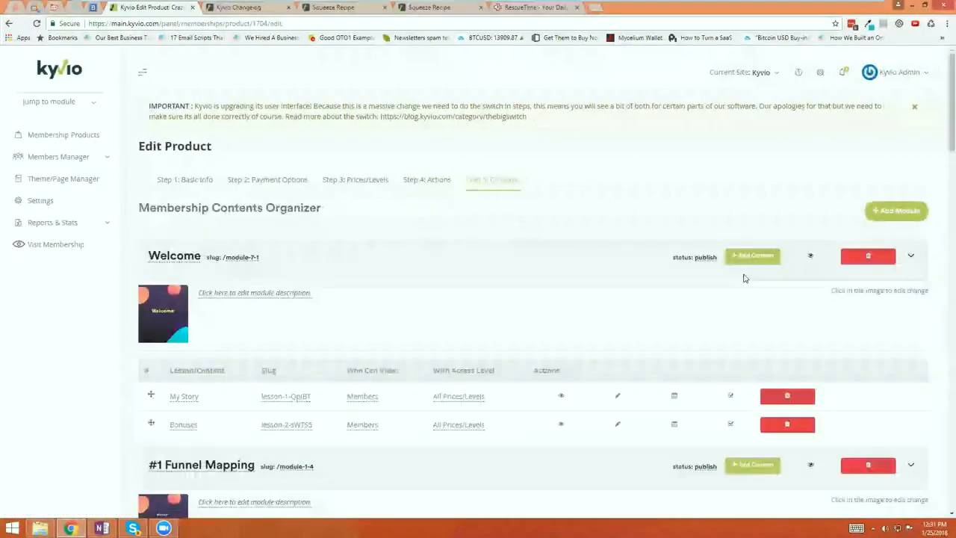
Step: Preview the Welcome module, view its My Story lesson, and open the 2-Step Funnels lesson under #1 Funnel Mapping
click(808, 258)
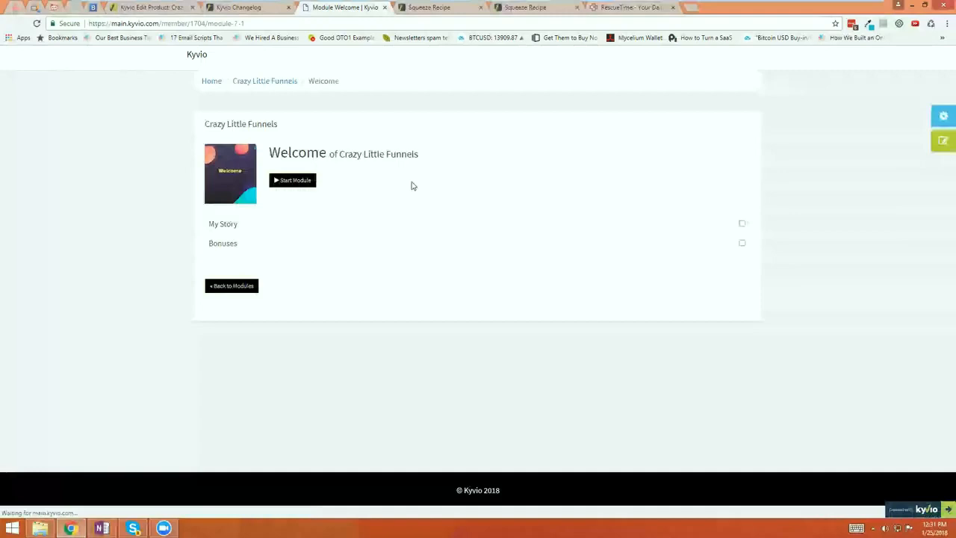
click(225, 228)
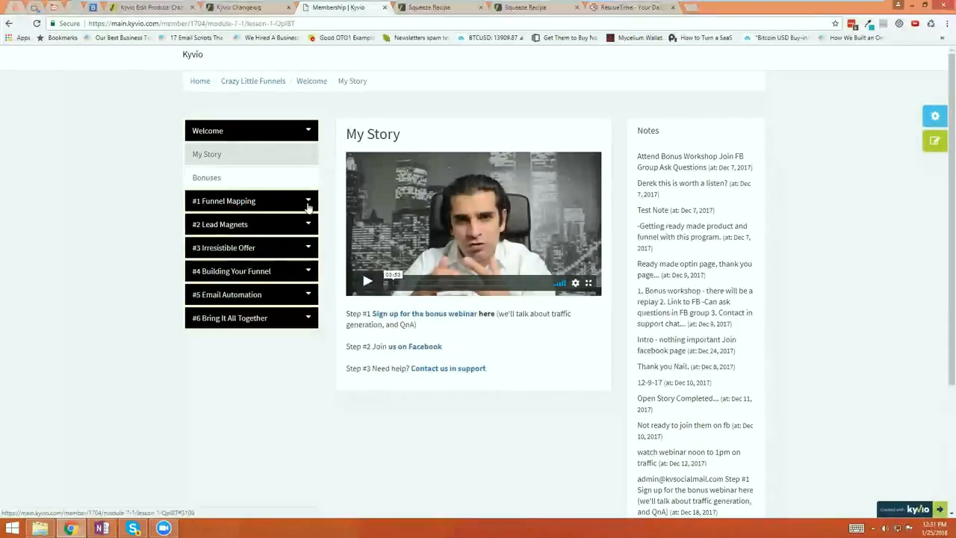
click(307, 206)
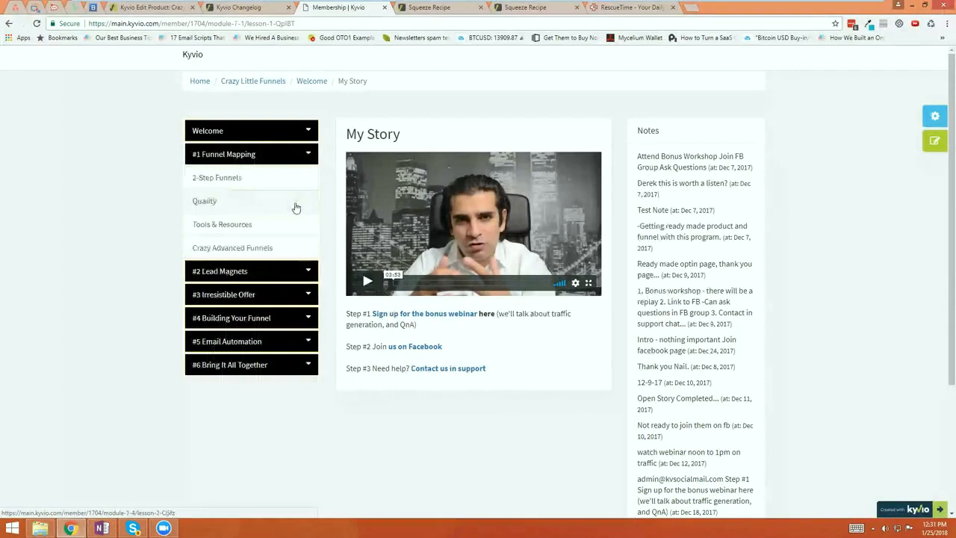
click(269, 186)
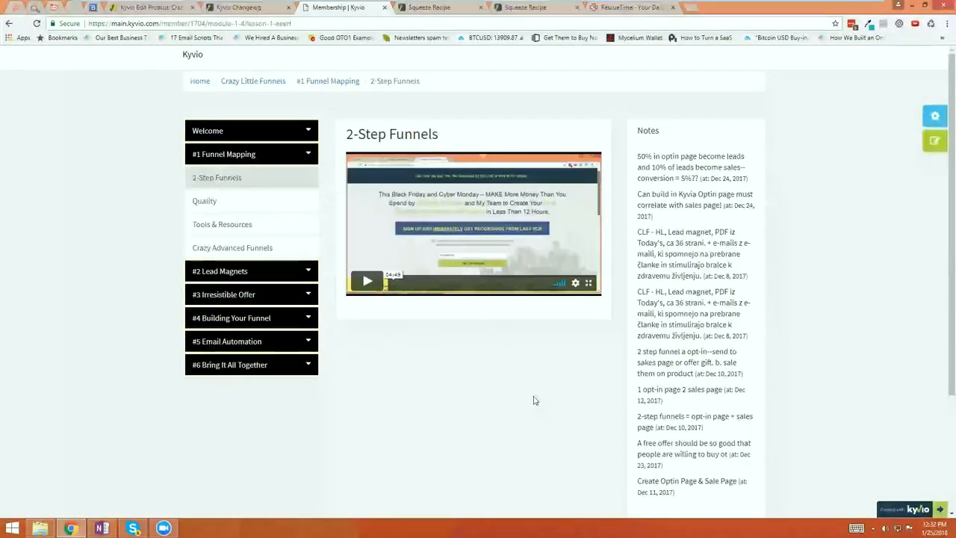
Step: Examine the 2-Step Funnels lesson page, including its member notes and the new note form
key(ctrl+plus)
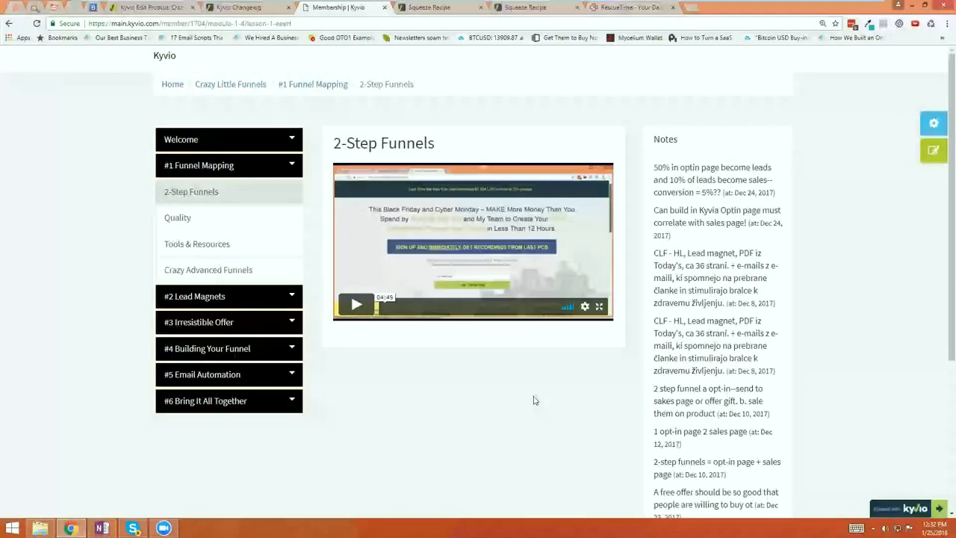
key(ctrl+minus)
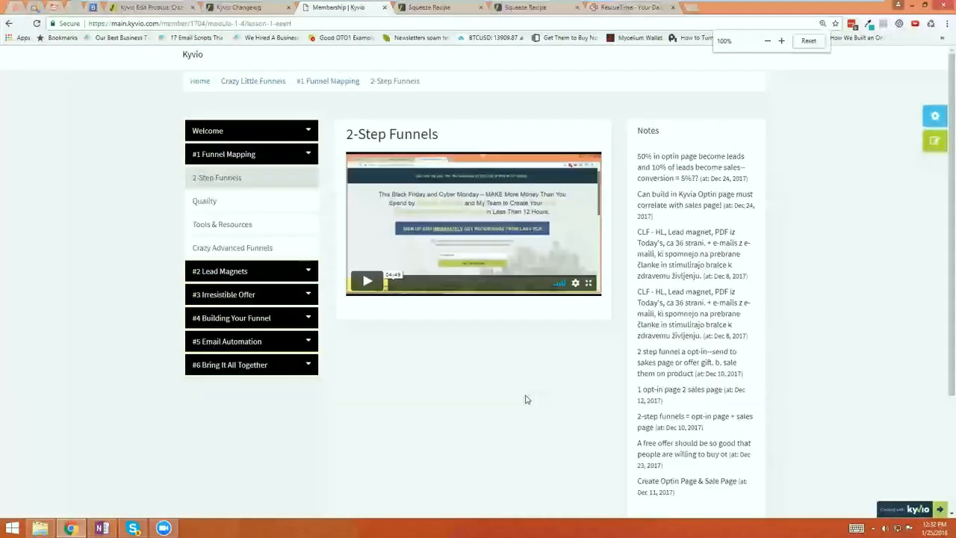
scroll(525, 399, down, 3)
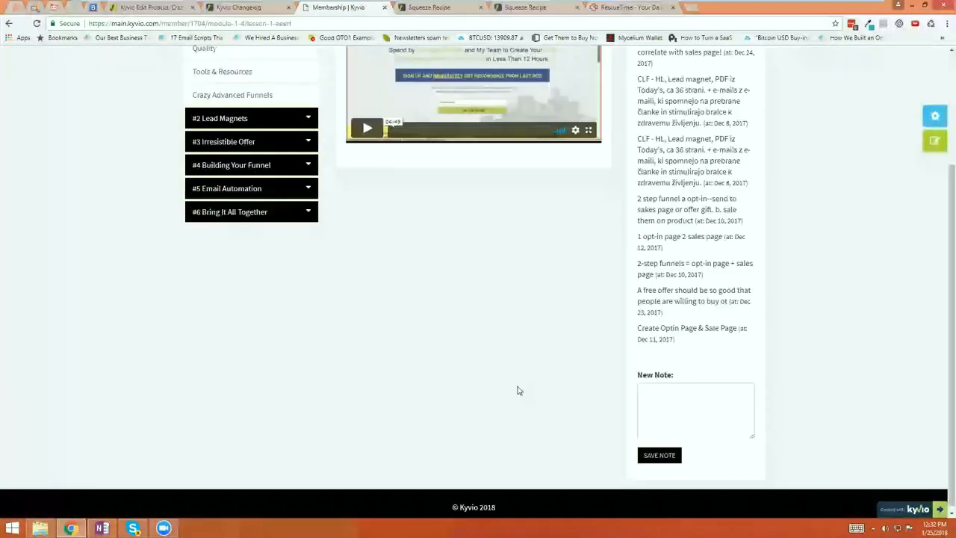
scroll(532, 390, up, 3)
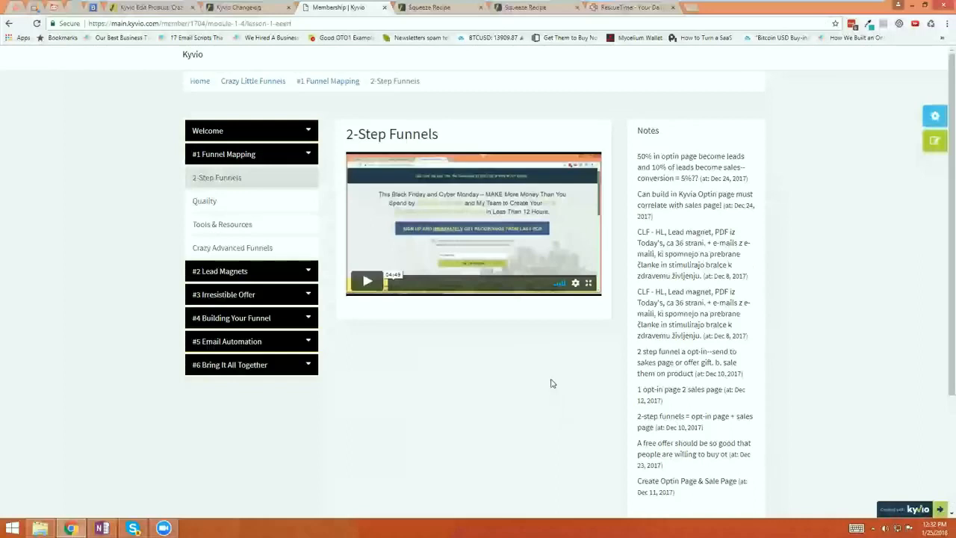
scroll(515, 344, down, 2)
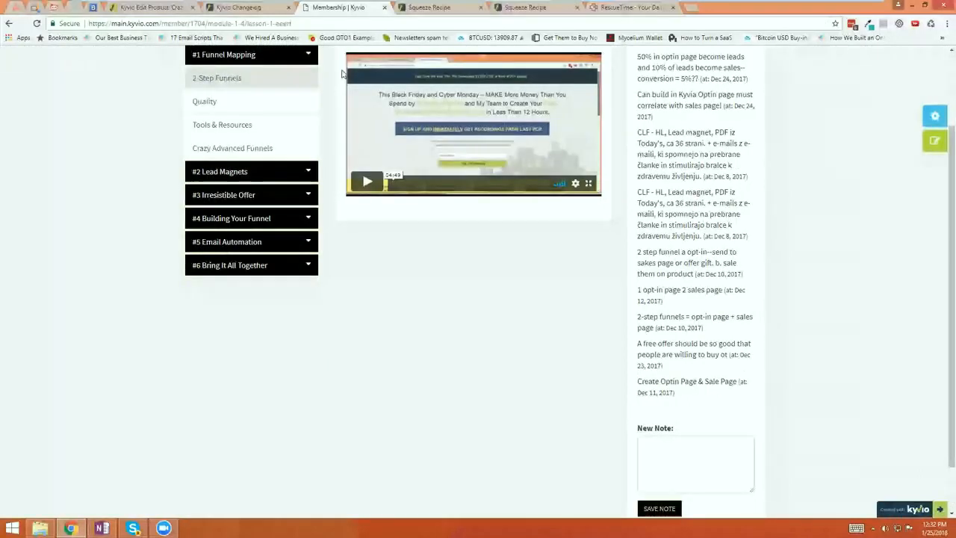
Step: Return to the product's contents organizer and open the Welcome module's My Story lesson for editing in a separate tab
key(ctrl+shift+Tab)
key(ctrl+shift+Tab)
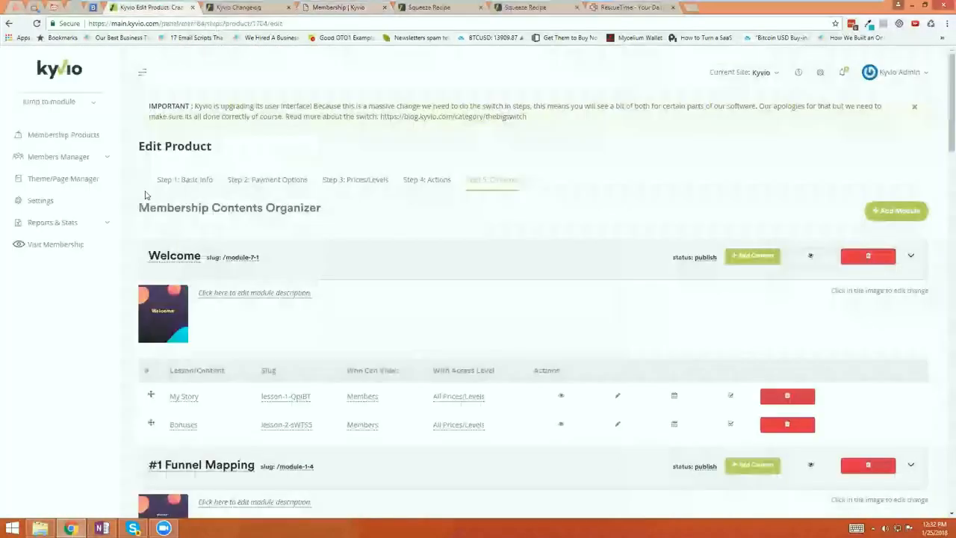
click(71, 157)
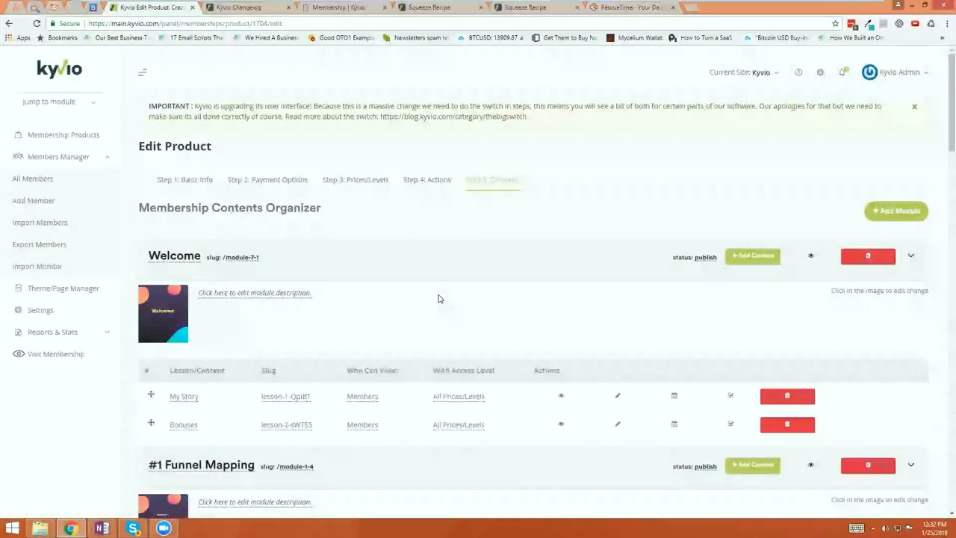
ctrl+click(618, 398)
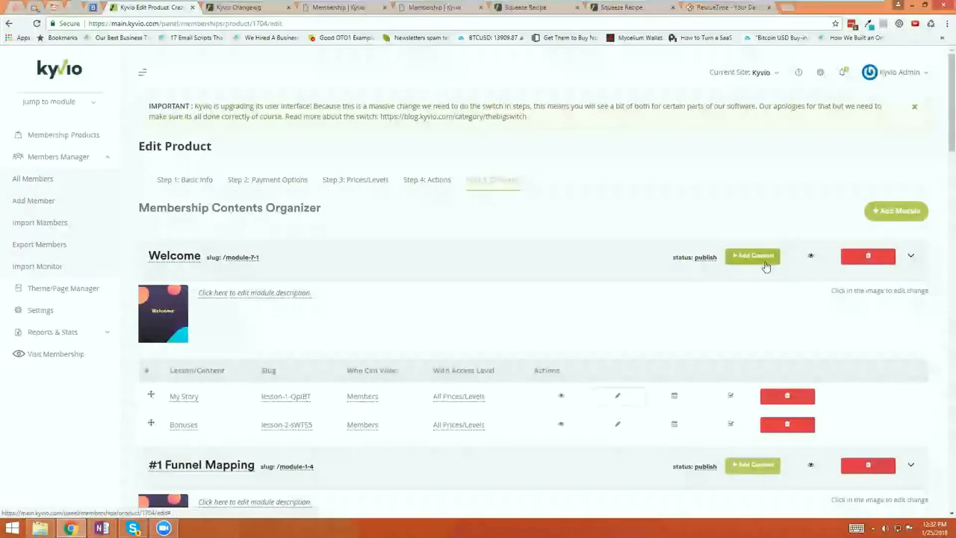
click(435, 7)
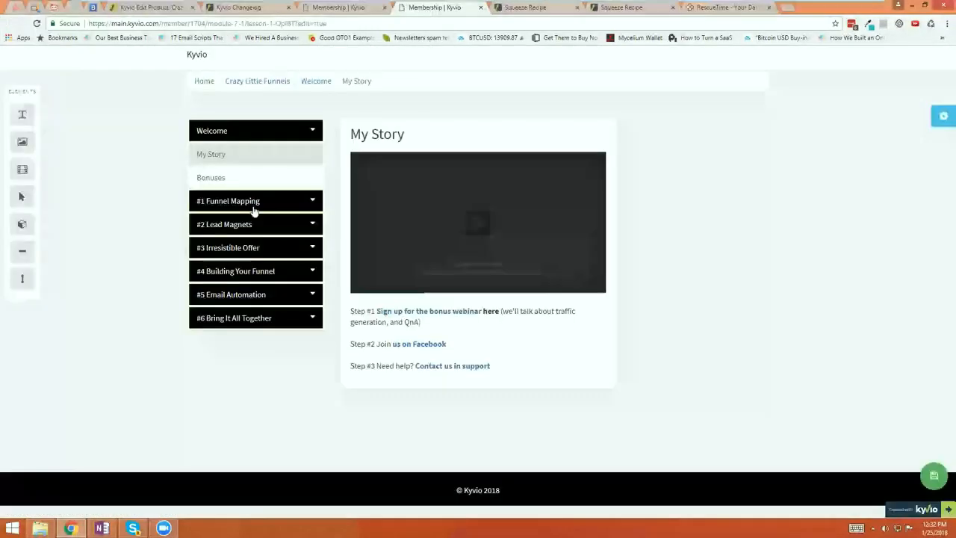
Step: Add a text element below the Step #3 support line in the My Story lesson
click(348, 9)
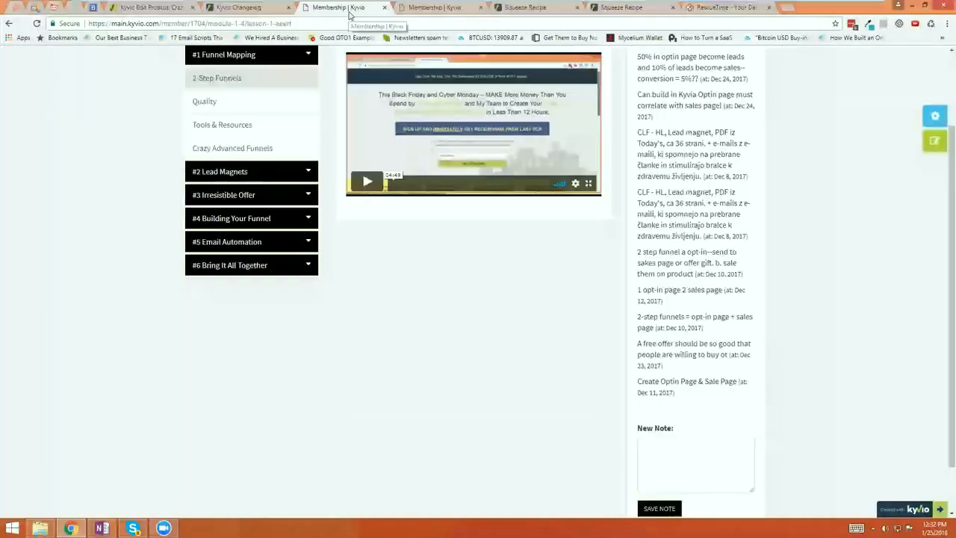
click(433, 9)
drag(22, 114, 379, 314)
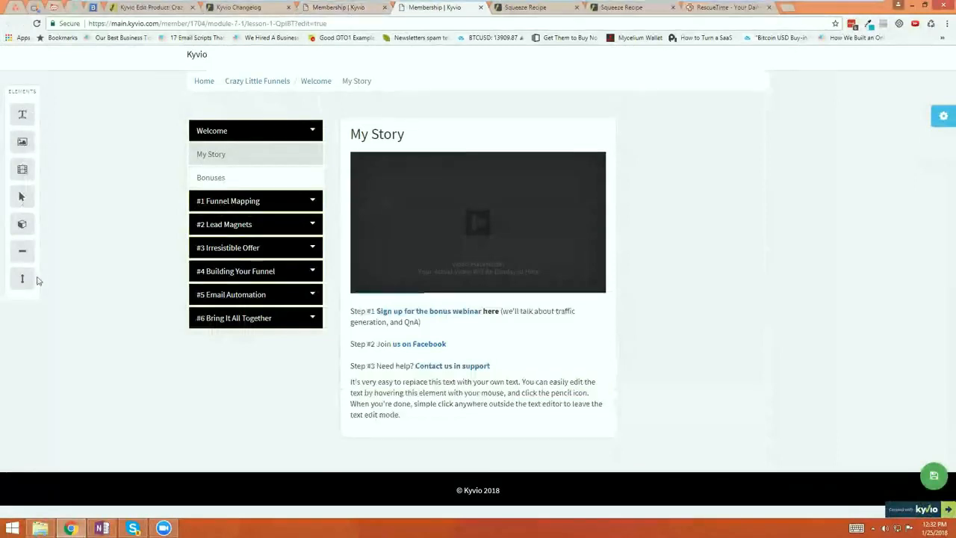
Step: Delete the placeholder text element below the Step #3 support line in the My Story lesson
mouse_move(594, 392)
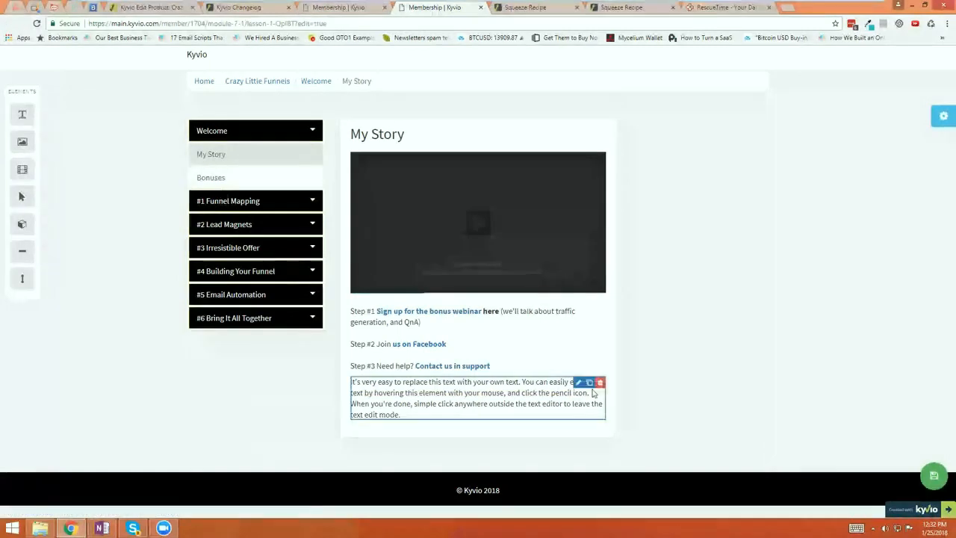
click(600, 382)
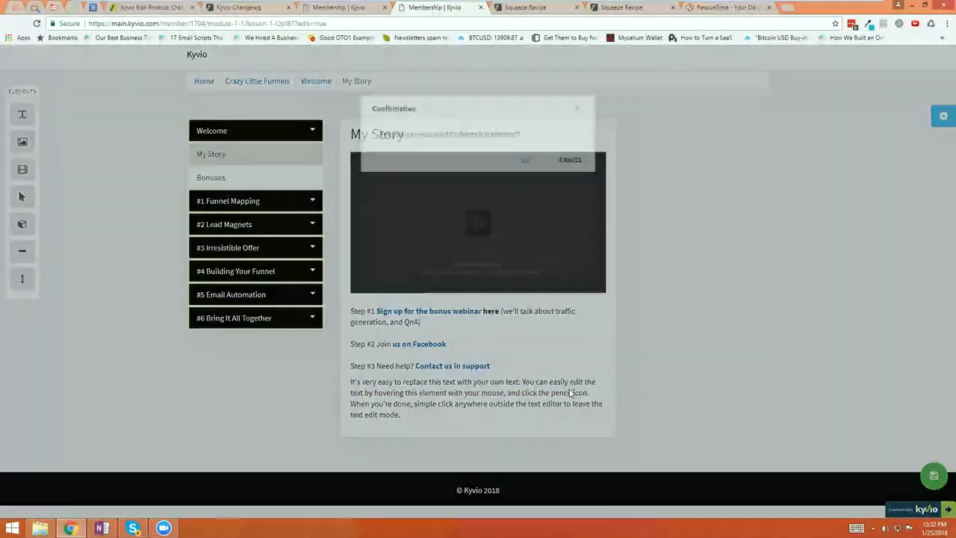
click(519, 162)
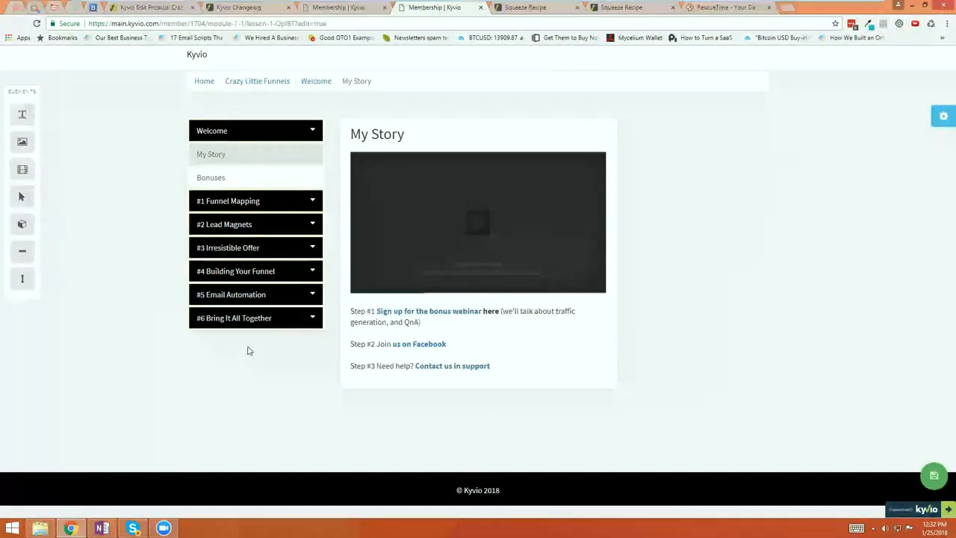
Step: Open the lesson's Step #1–#3 text for editing, inspect its HTML source, and leave the text editor without changes
click(548, 384)
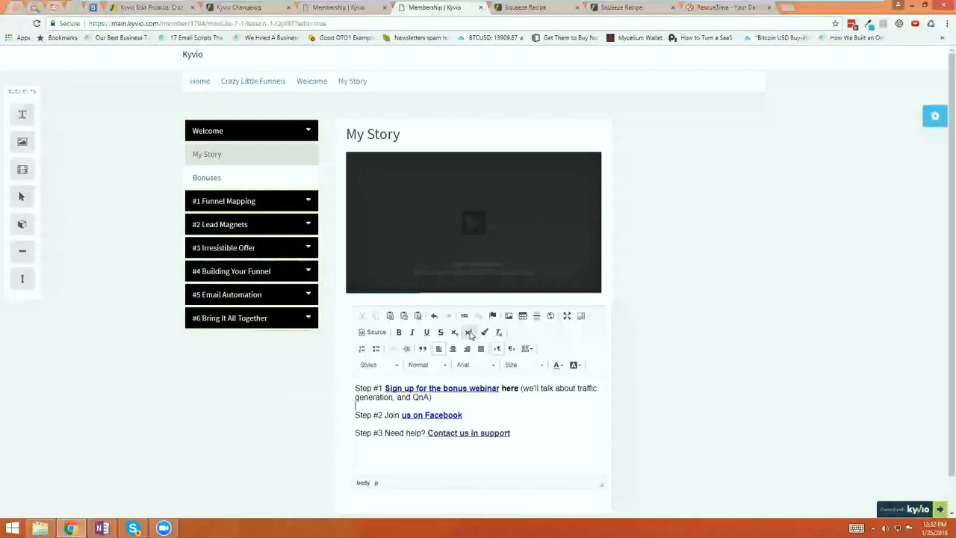
click(375, 333)
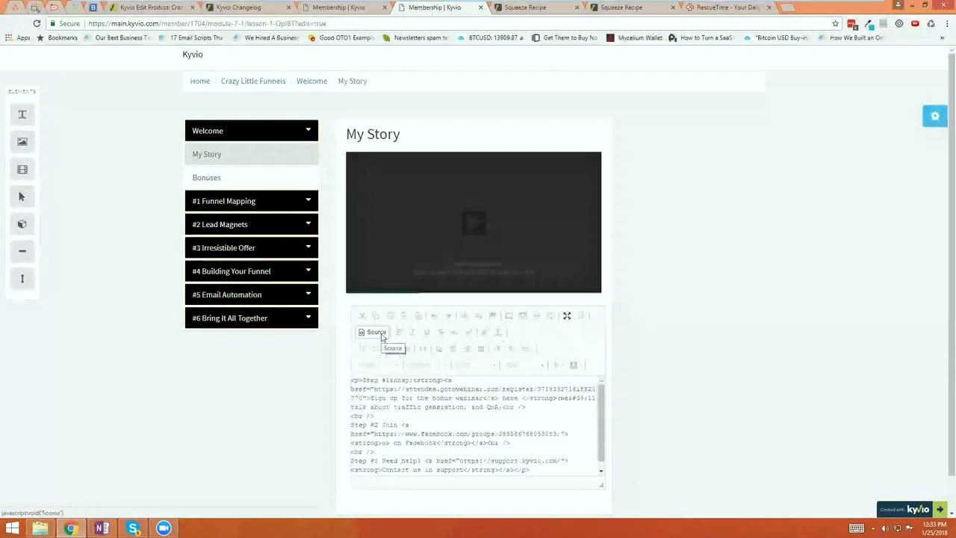
click(378, 333)
click(543, 456)
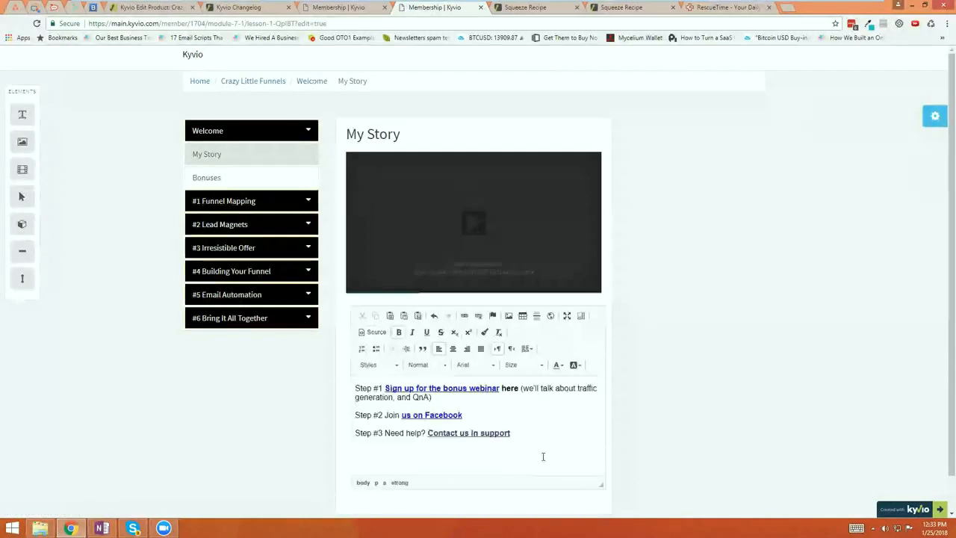
click(682, 449)
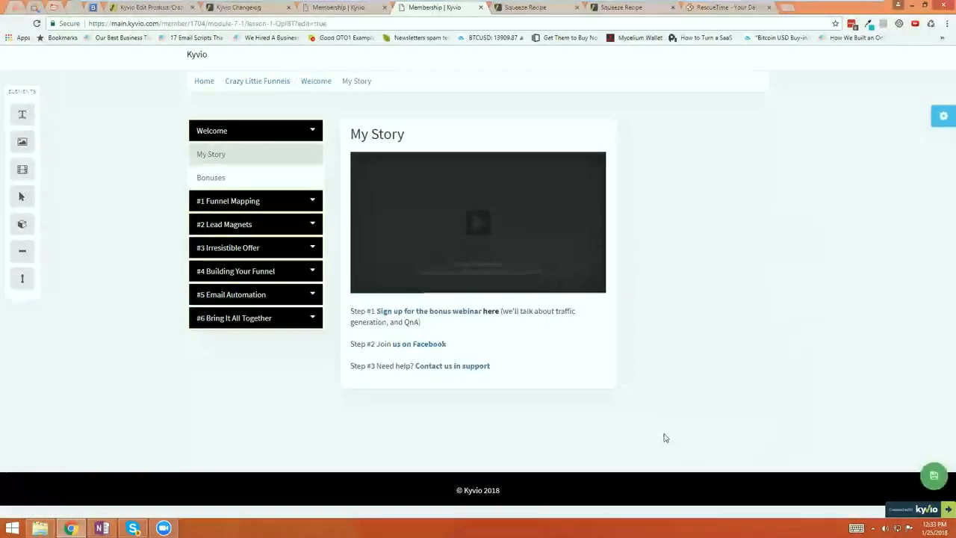
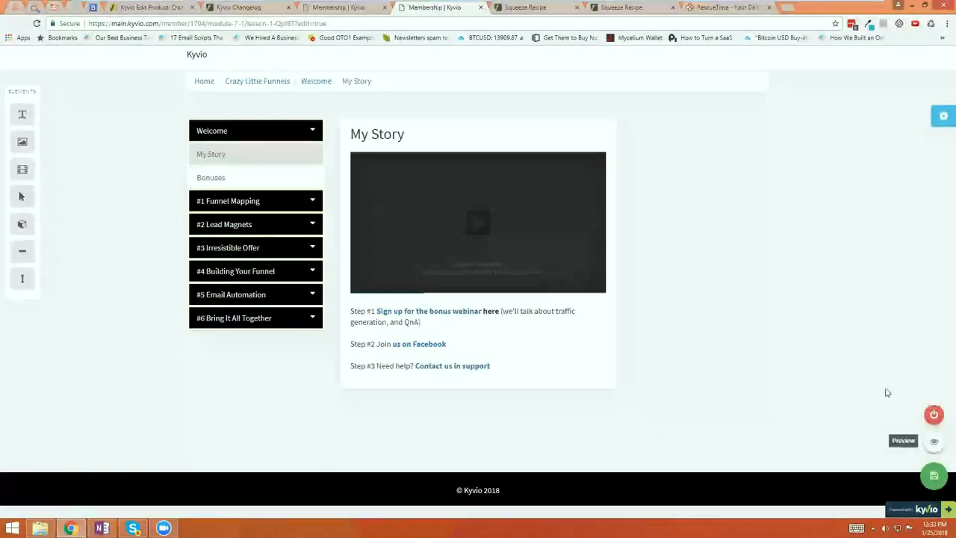
Step: Return to the product's contents organizer and switch to the Email Marketing module's dashboard
click(149, 8)
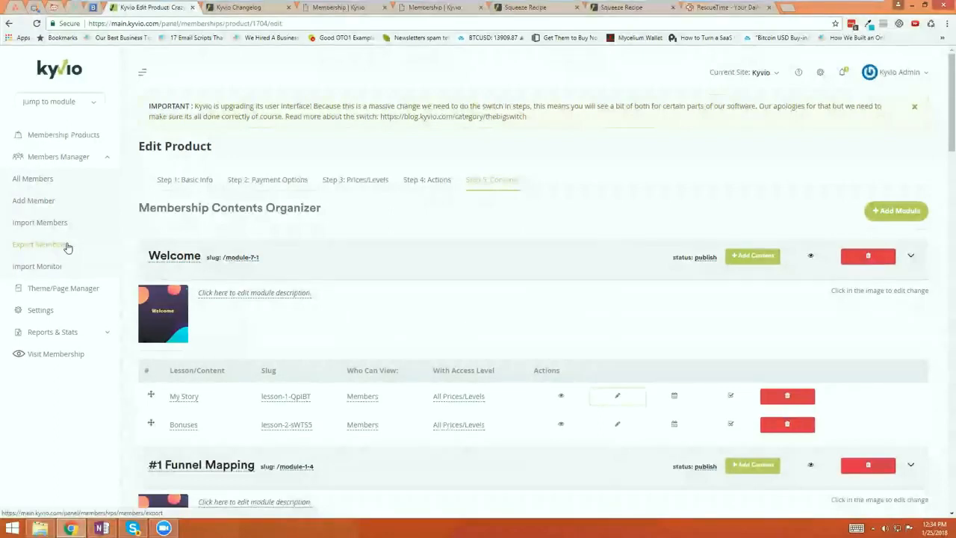
click(85, 103)
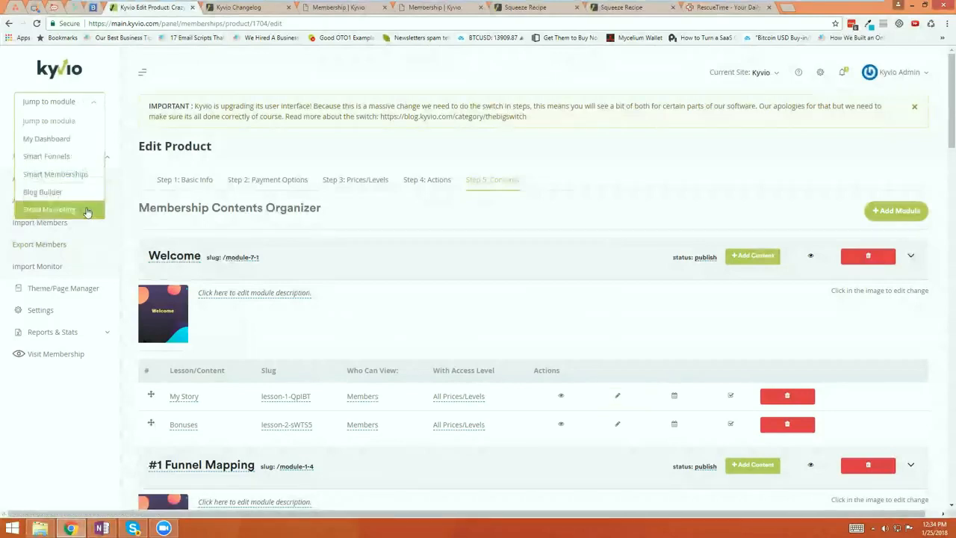
click(83, 209)
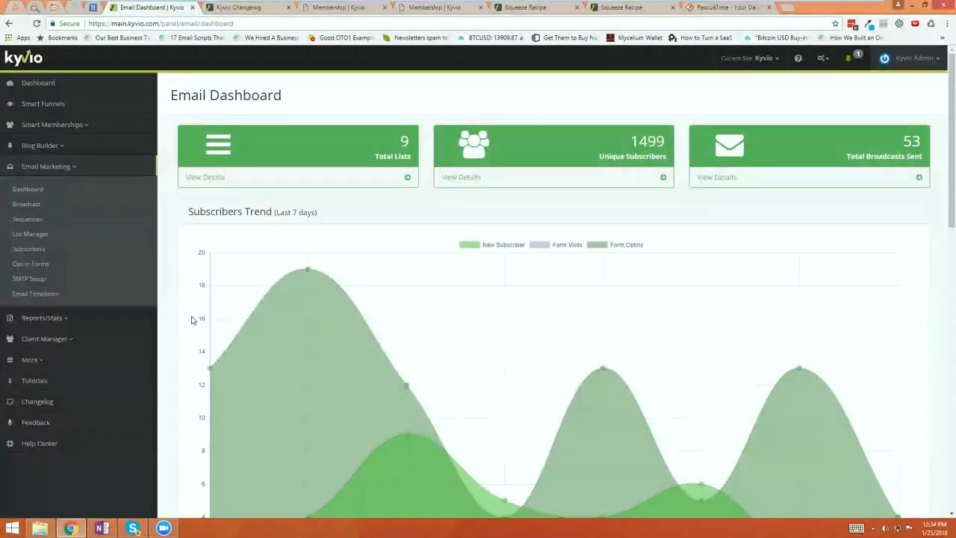
Step: View the Email Marketing module's broadcasts, sequences, list manager and opt-in forms in turn
click(42, 204)
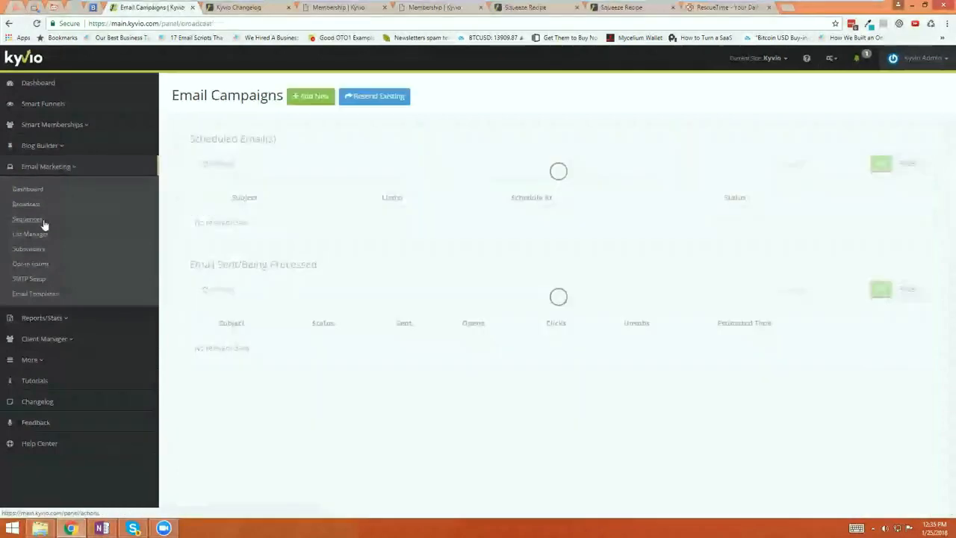
click(44, 222)
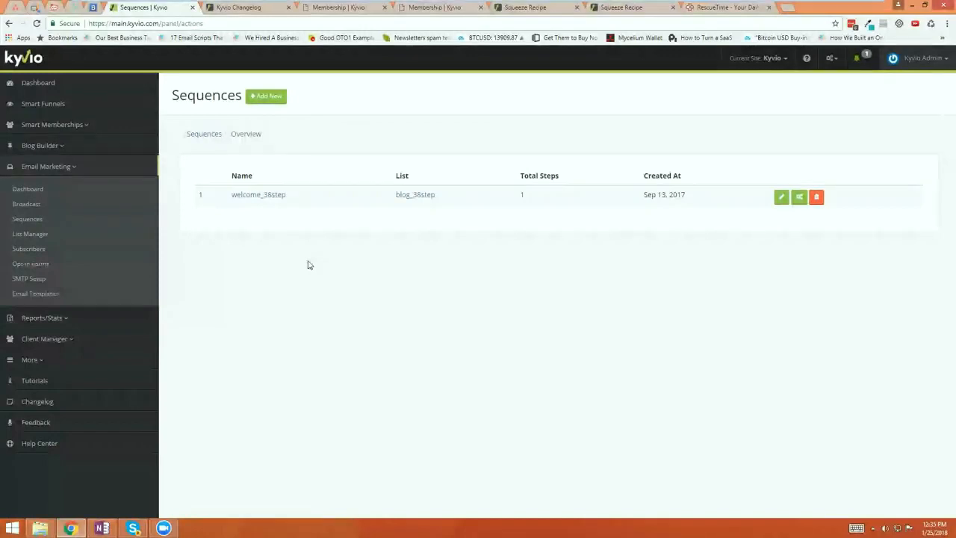
click(66, 237)
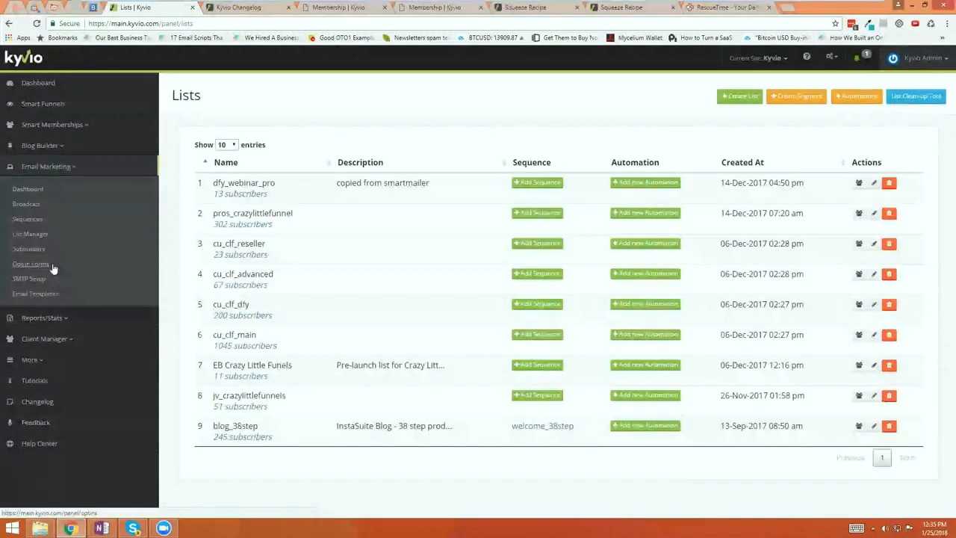
click(53, 268)
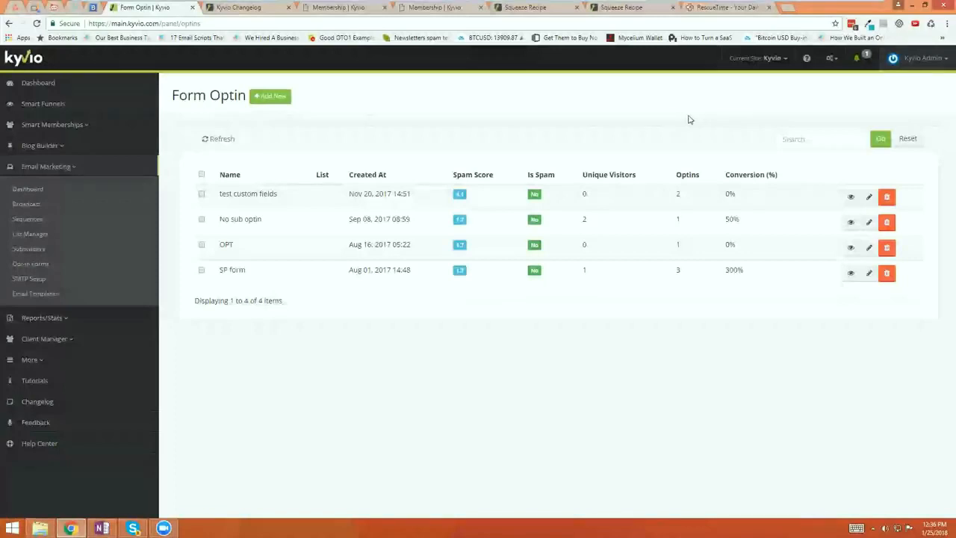
Step: Log out of the current account and log in with the saved e-mail and password of the Kvsocial admin account
click(937, 68)
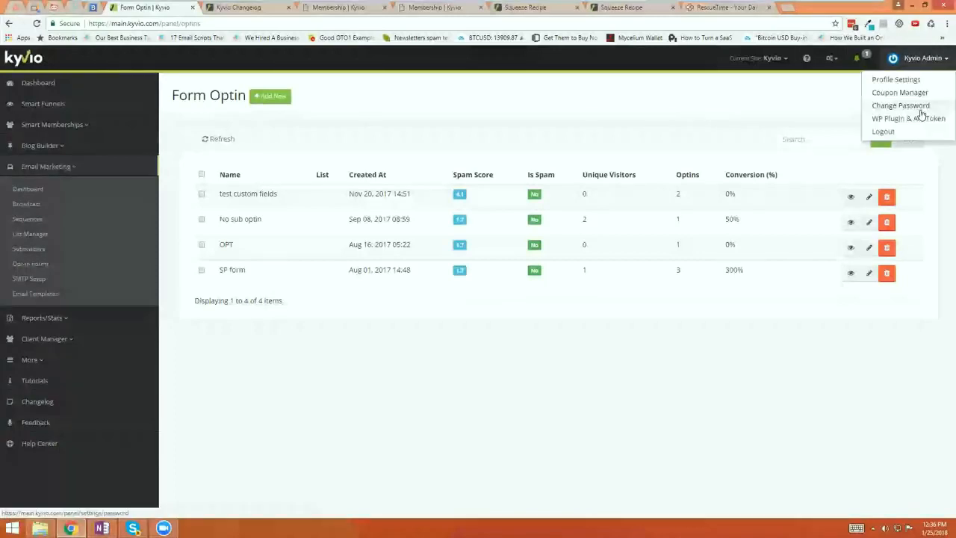
click(921, 110)
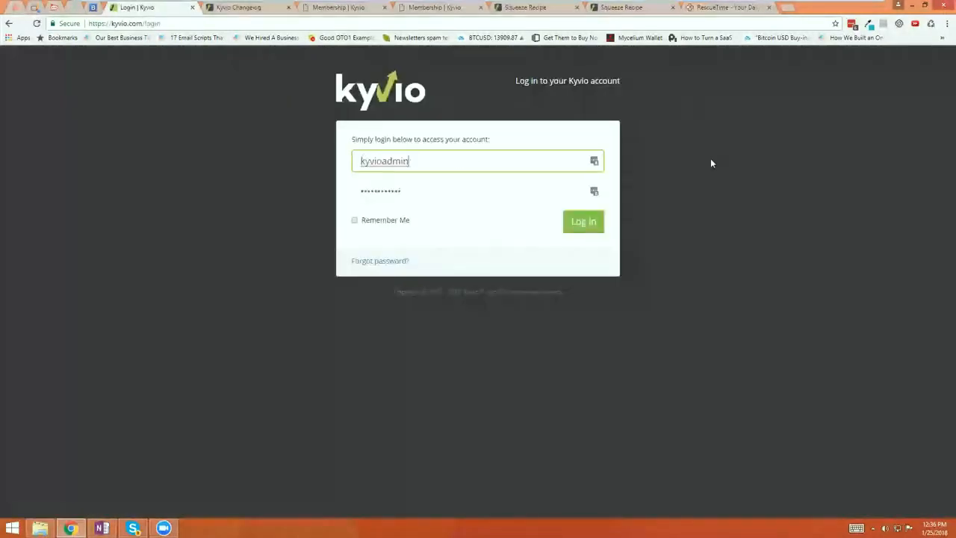
click(596, 162)
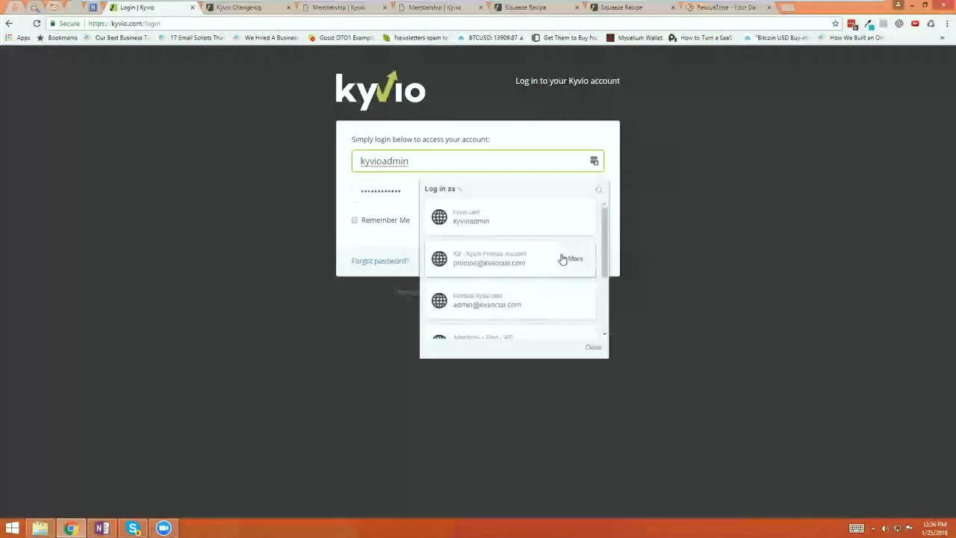
click(552, 299)
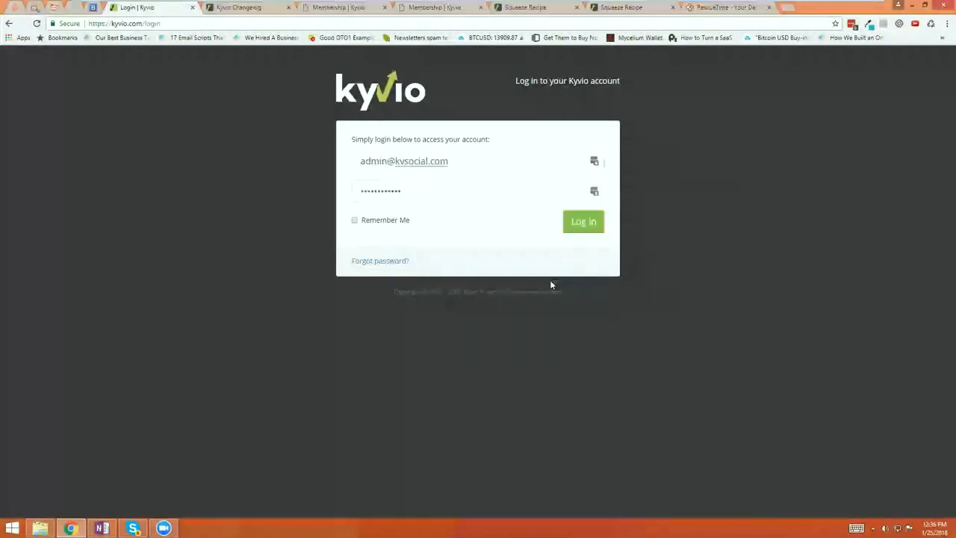
click(581, 233)
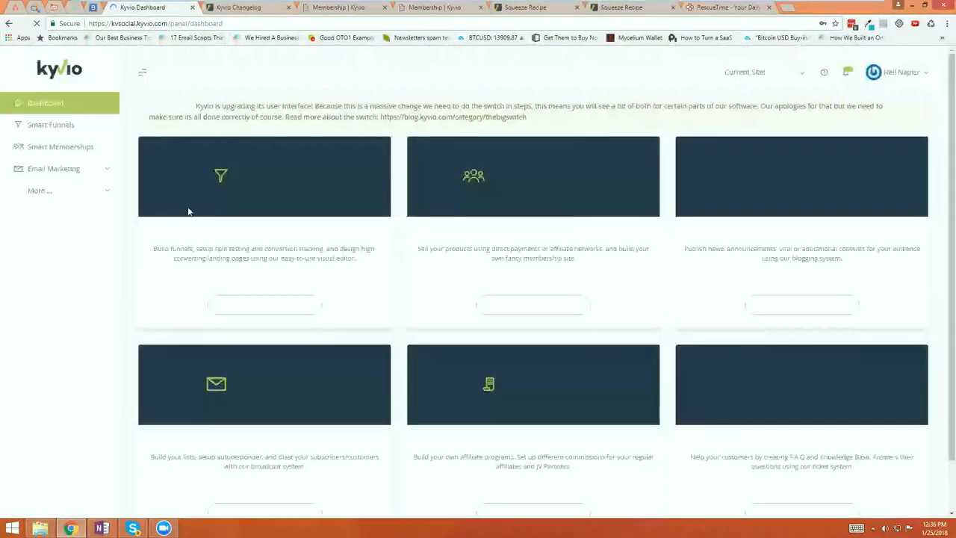
Step: Open the Email Marketing broadcasts page of the Kvsocial site
click(103, 170)
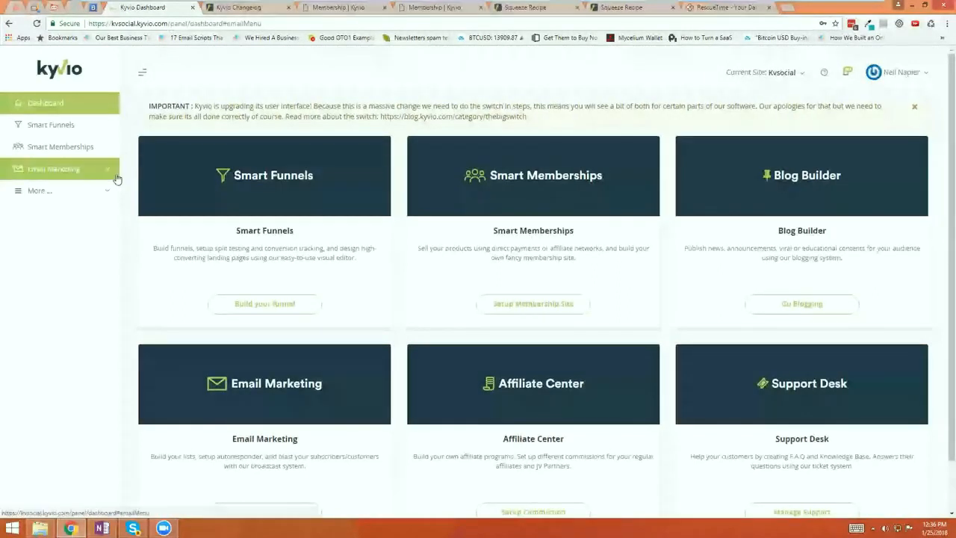
click(117, 179)
click(65, 217)
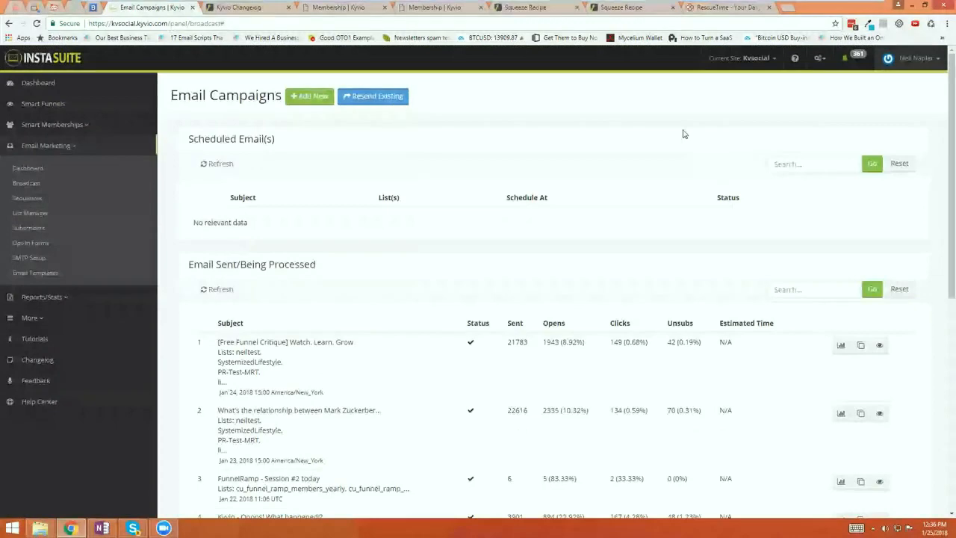
Step: Examine the opens, clicks and unsubscribes of the sent email campaigns, and open the email dashboard
scroll(668, 320, down, 1)
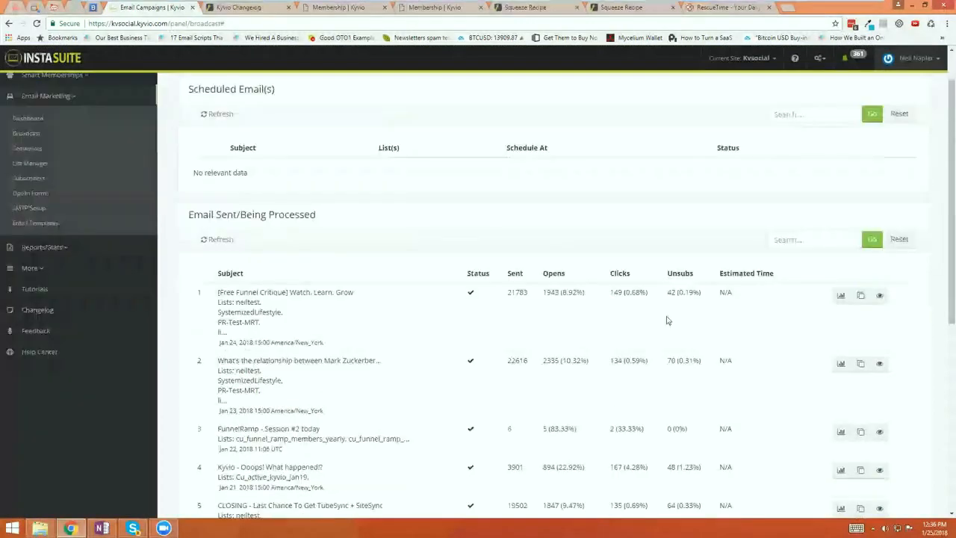
scroll(573, 302, down, 3)
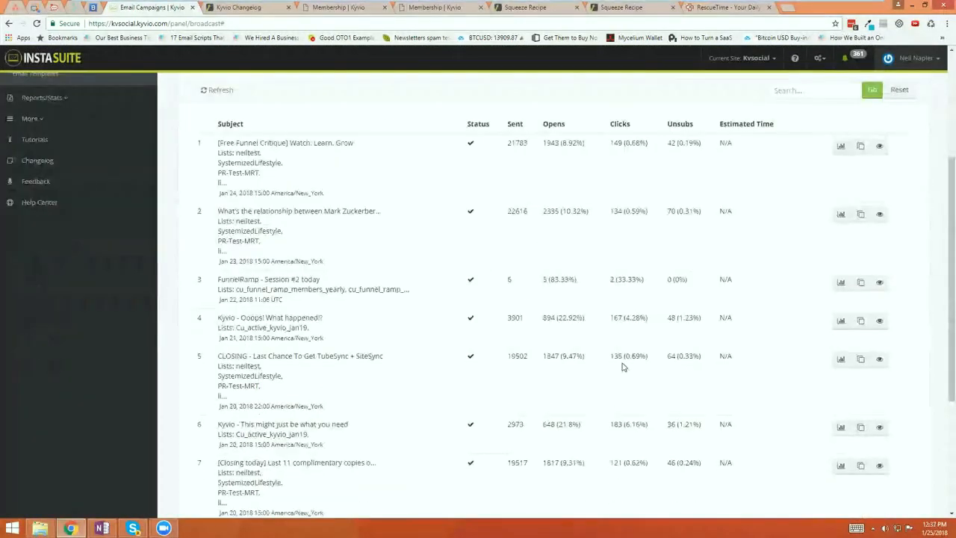
scroll(618, 353, down, 1)
drag(543, 267, 568, 269)
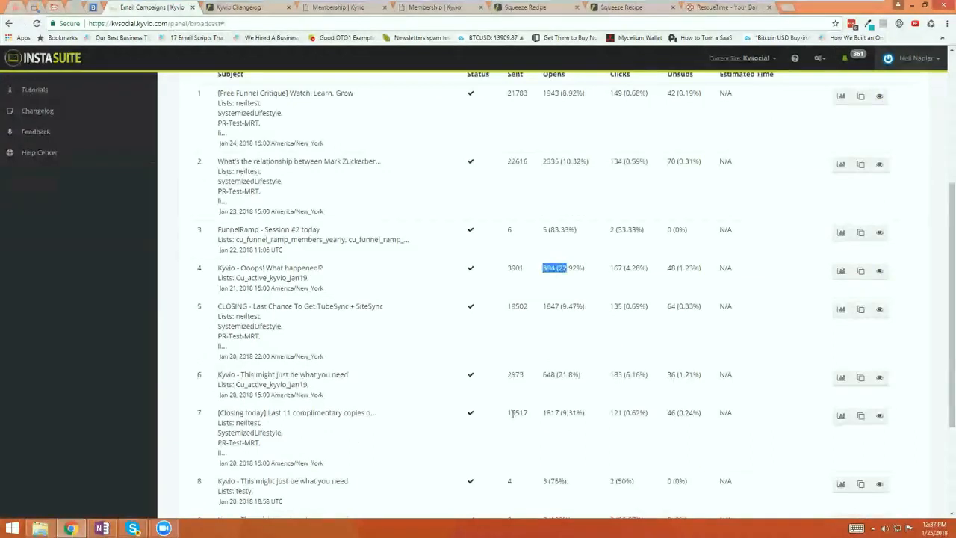
scroll(512, 415, down, 3)
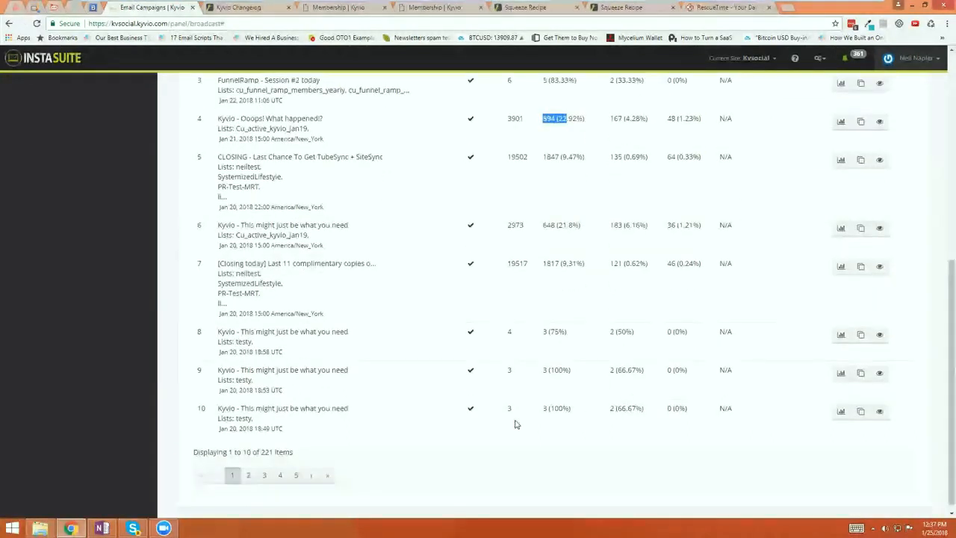
scroll(514, 425, up, 3)
scroll(515, 423, up, 5)
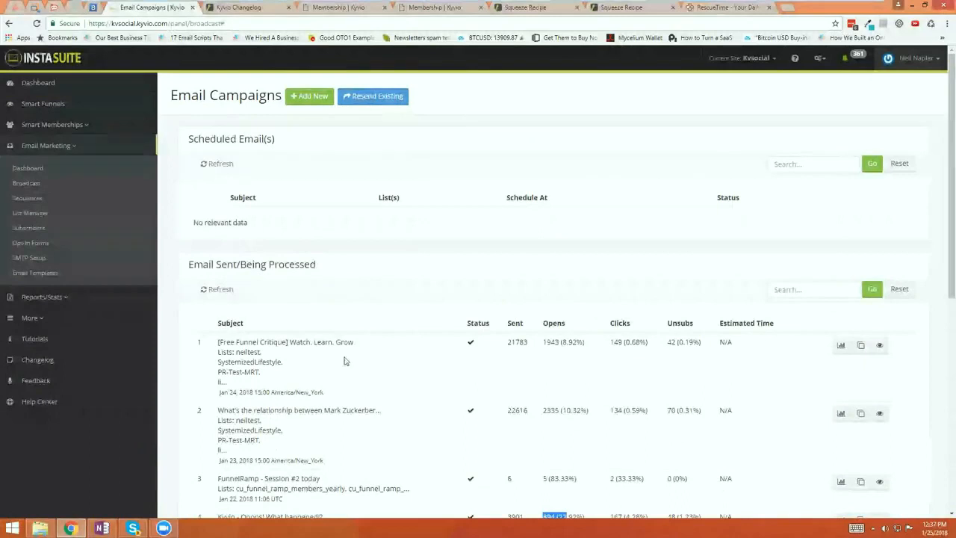
click(41, 169)
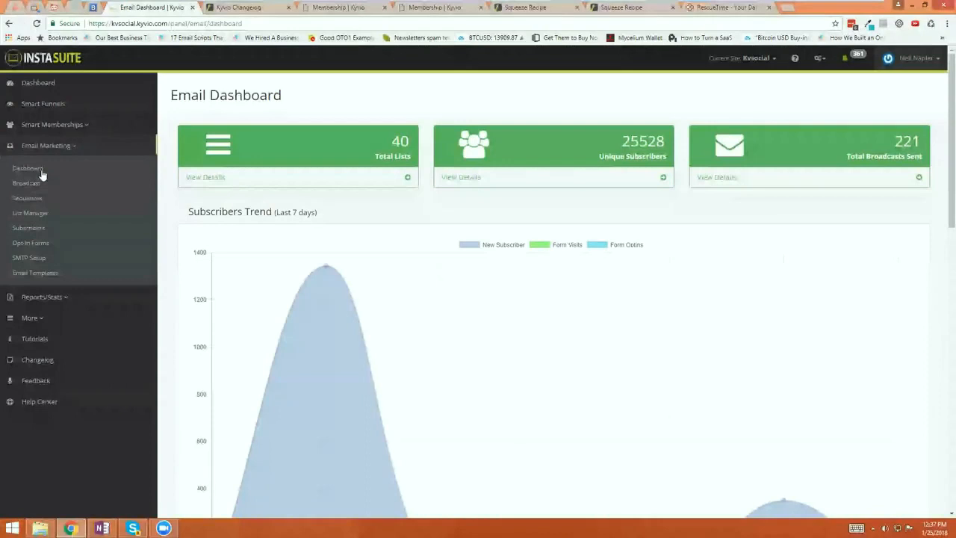
Step: Open the Blog Builder's list of all posts and start a blank new post
click(47, 319)
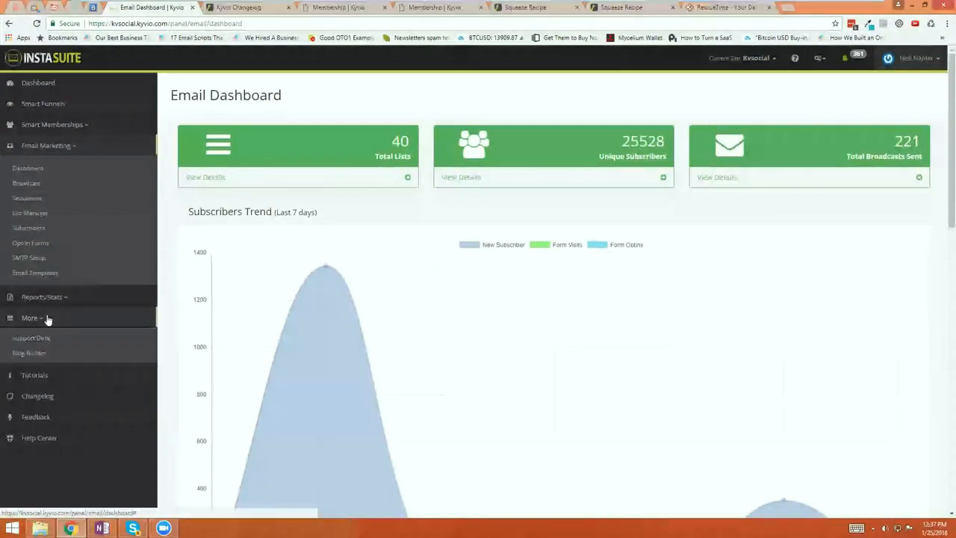
click(50, 355)
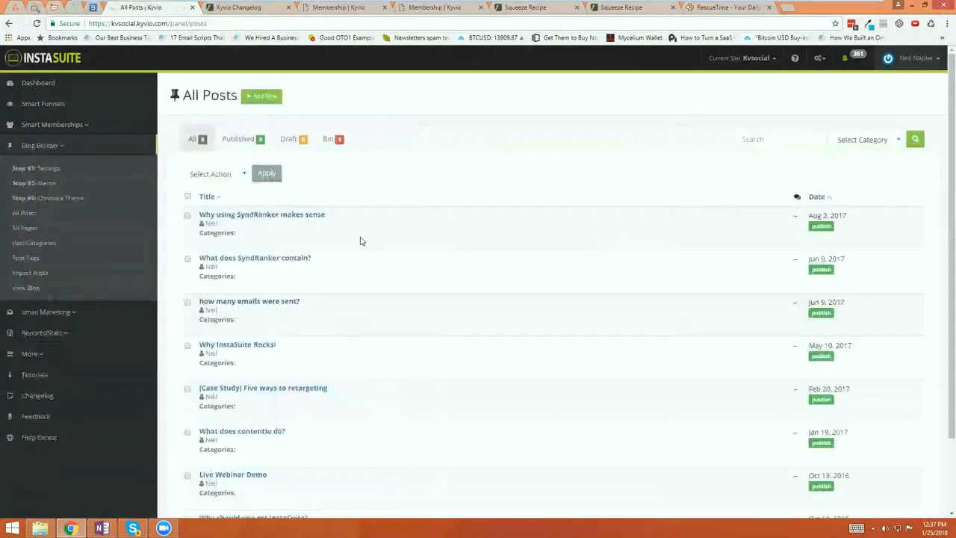
click(270, 101)
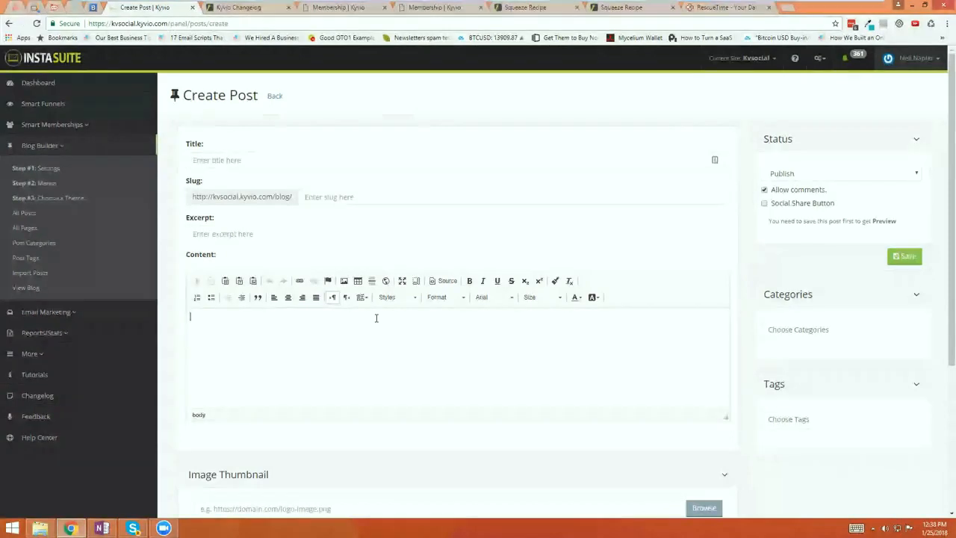
Step: Leave the new post form and view the Email Marketing sequences and the list manager
click(80, 126)
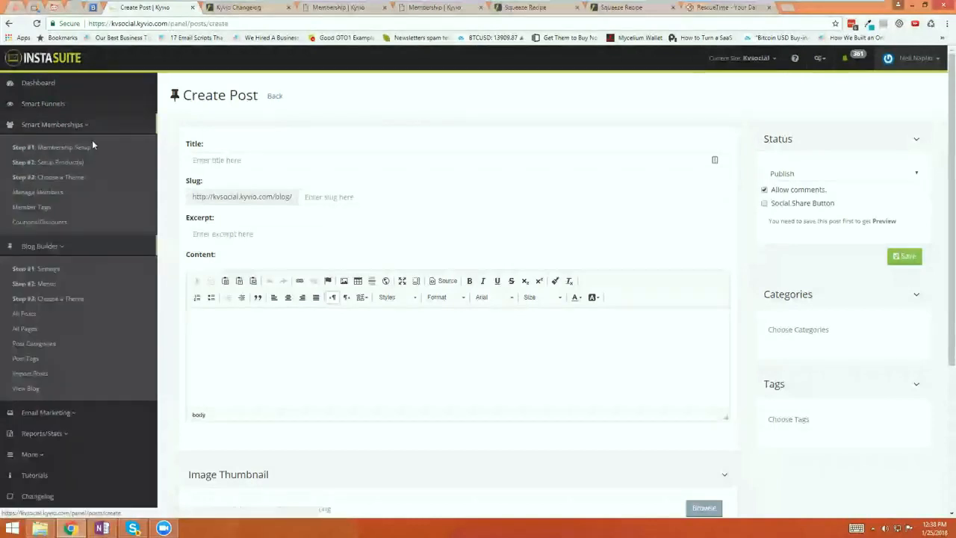
click(72, 416)
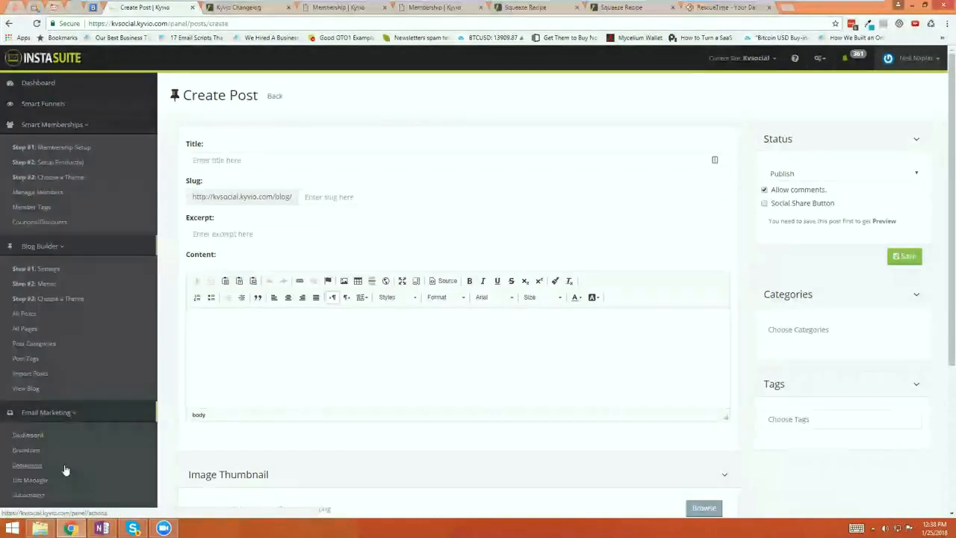
click(66, 452)
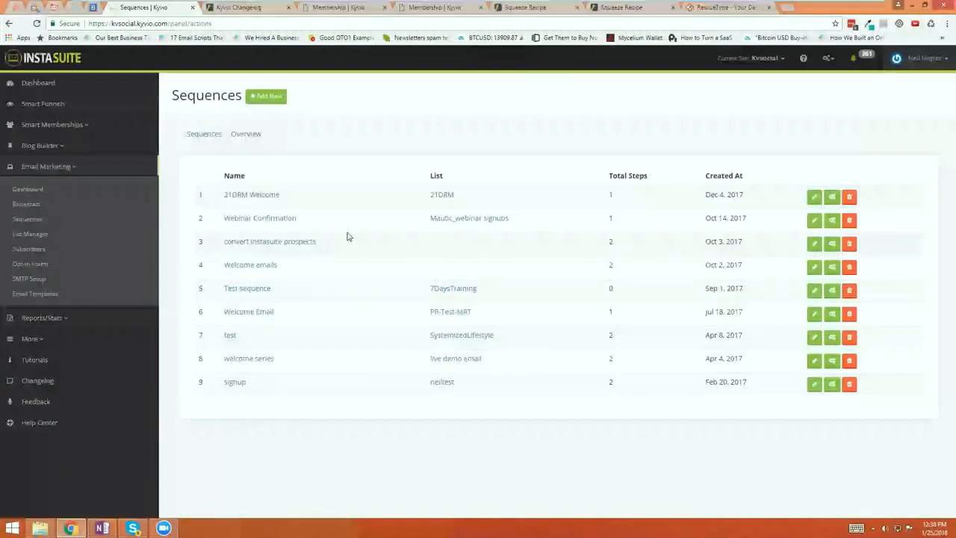
click(52, 235)
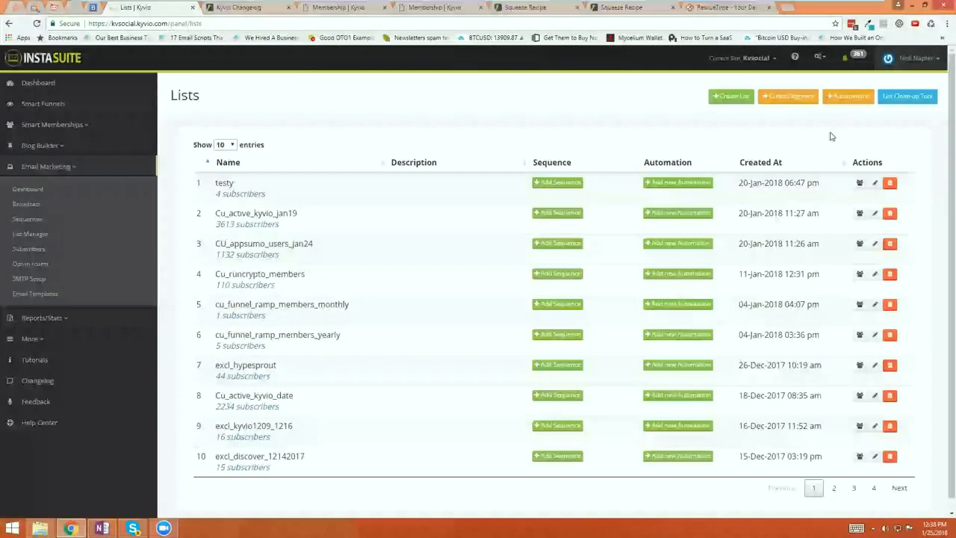
Step: View the mail automations page and the blank Create Automation form, and return to the Lists page
click(800, 100)
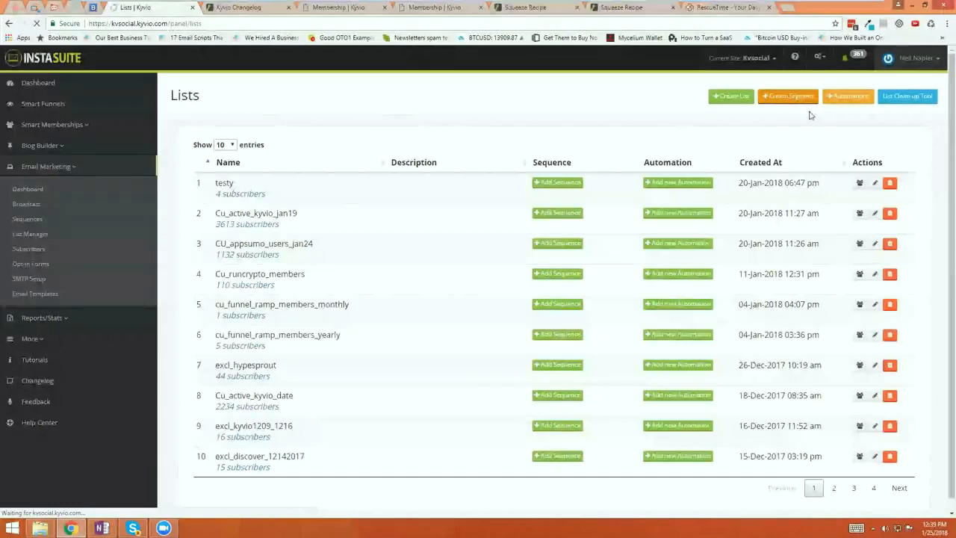
click(857, 103)
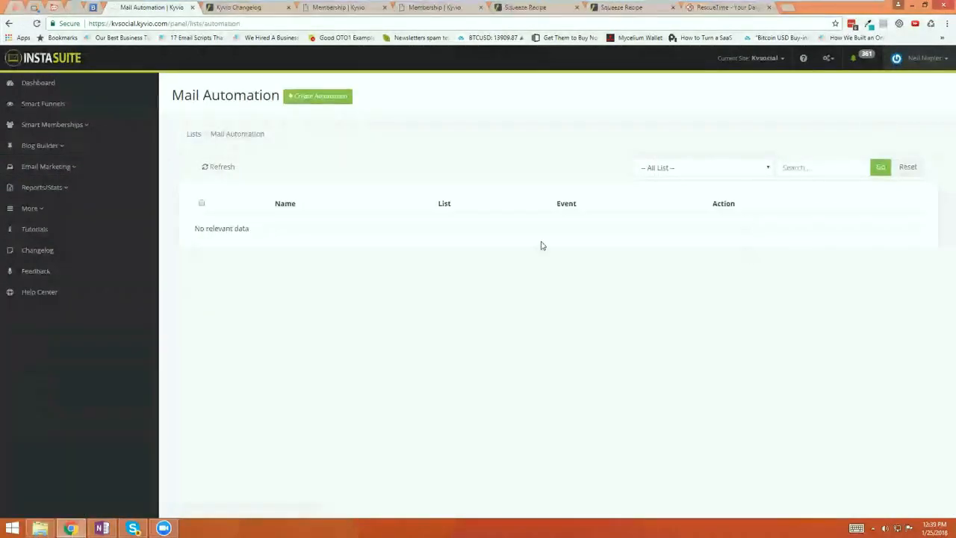
click(335, 102)
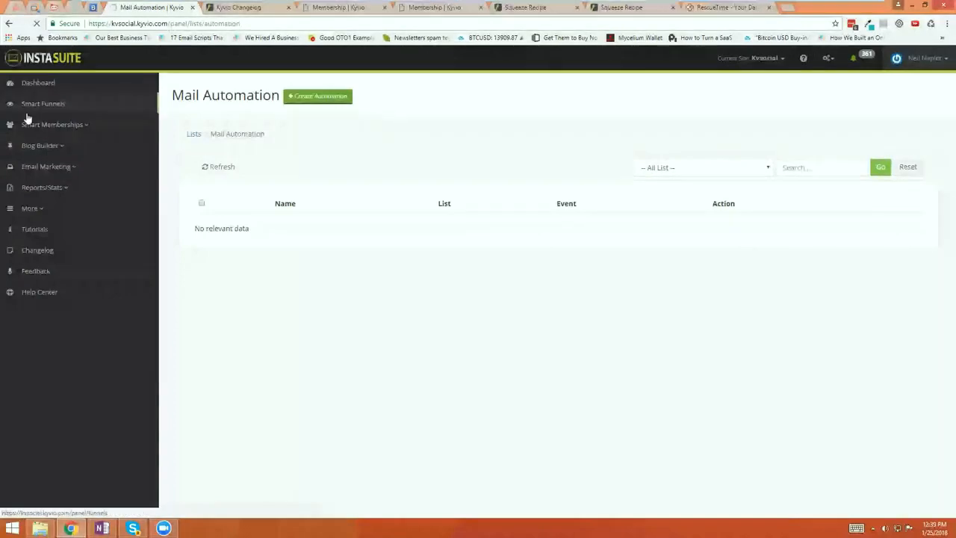
click(46, 166)
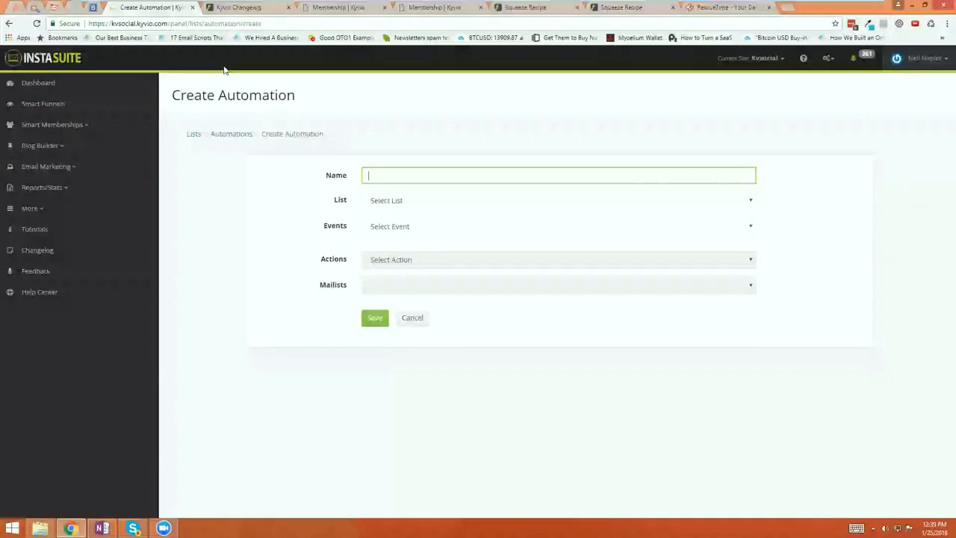
click(192, 134)
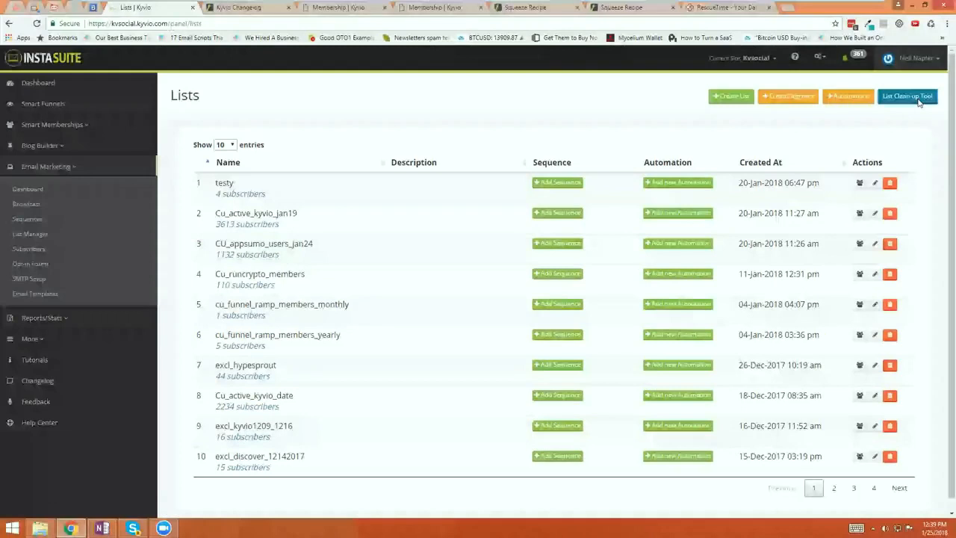
Step: Set up the List Clean-up Tool to move Bounced + Spam + Unsubscribed subscribers from the list 21DRM
click(919, 100)
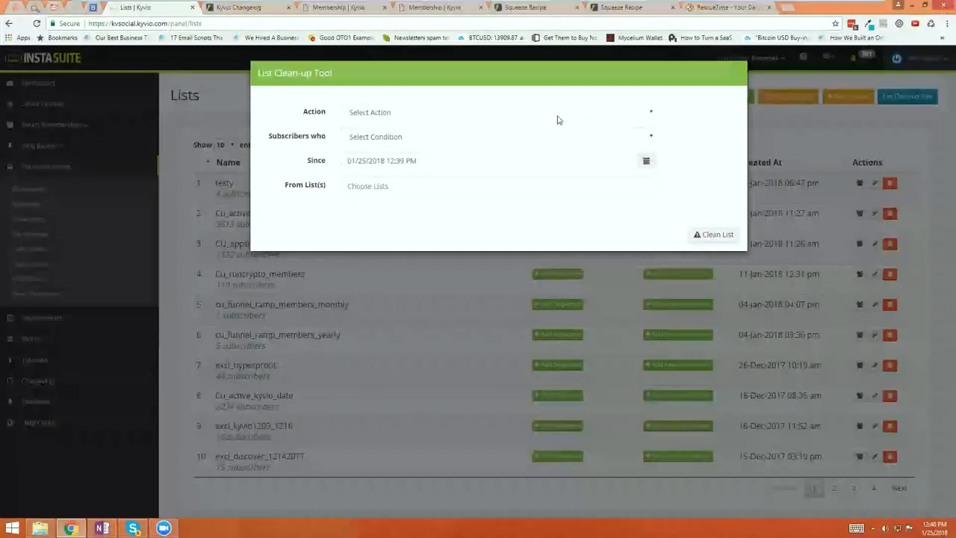
click(524, 114)
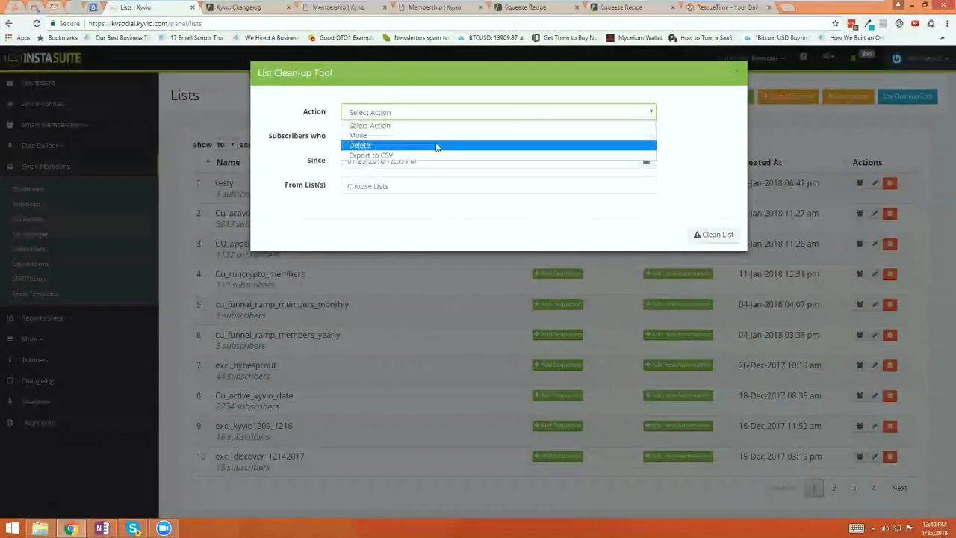
click(383, 136)
click(401, 138)
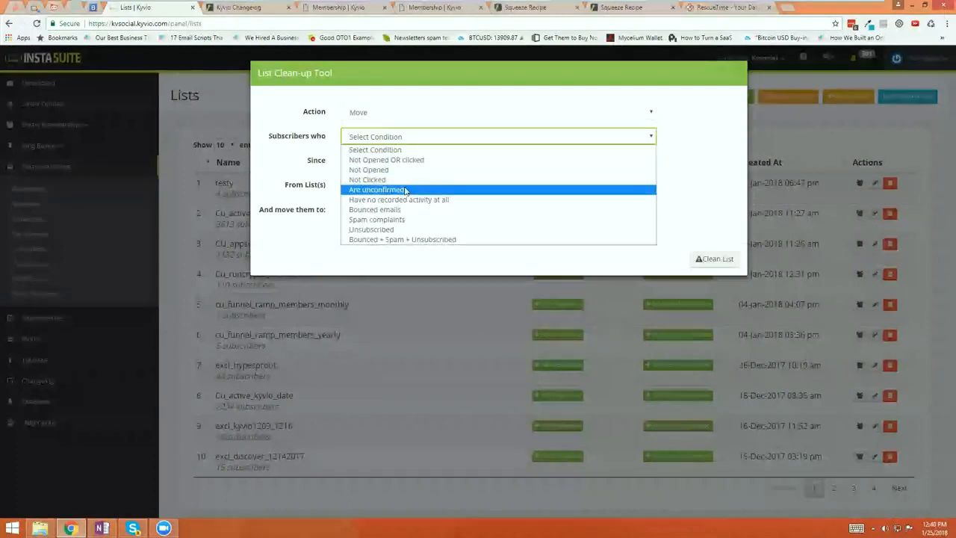
click(408, 239)
click(426, 161)
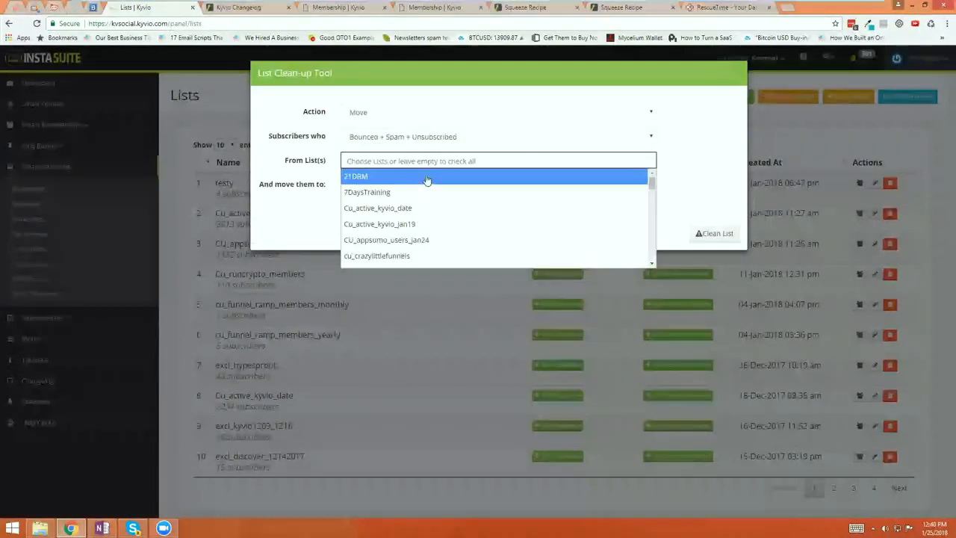
click(424, 178)
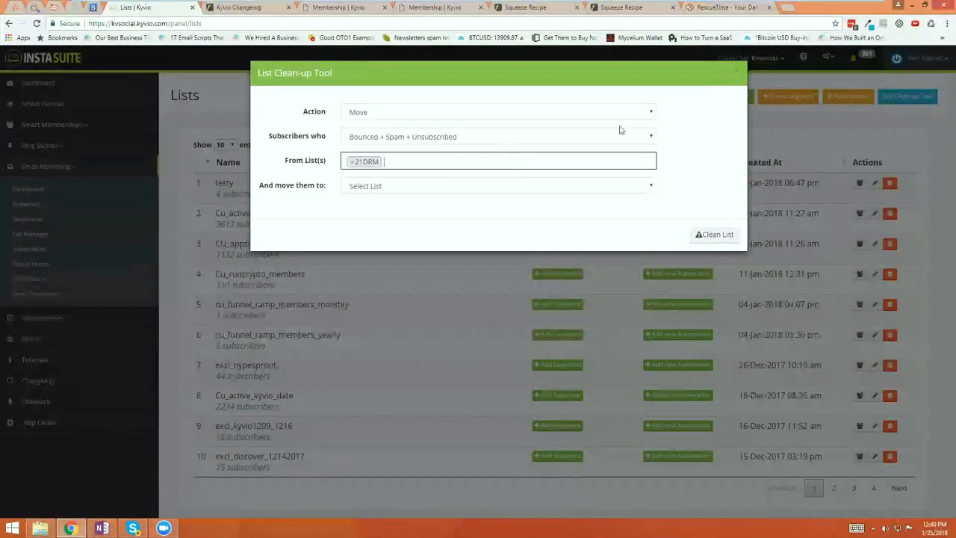
Step: Review the available subscriber conditions and leave the List Clean-up Tool without cleaning any list
click(600, 139)
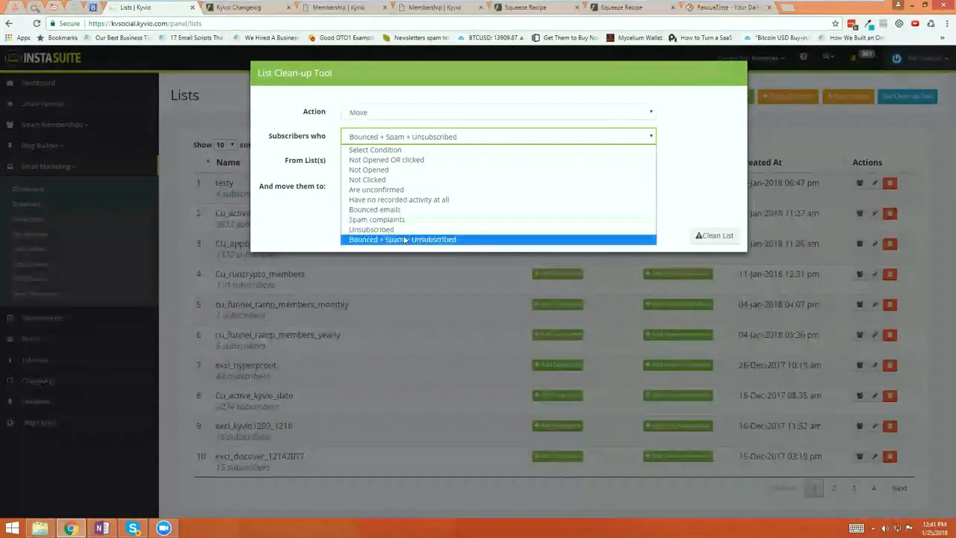
click(325, 235)
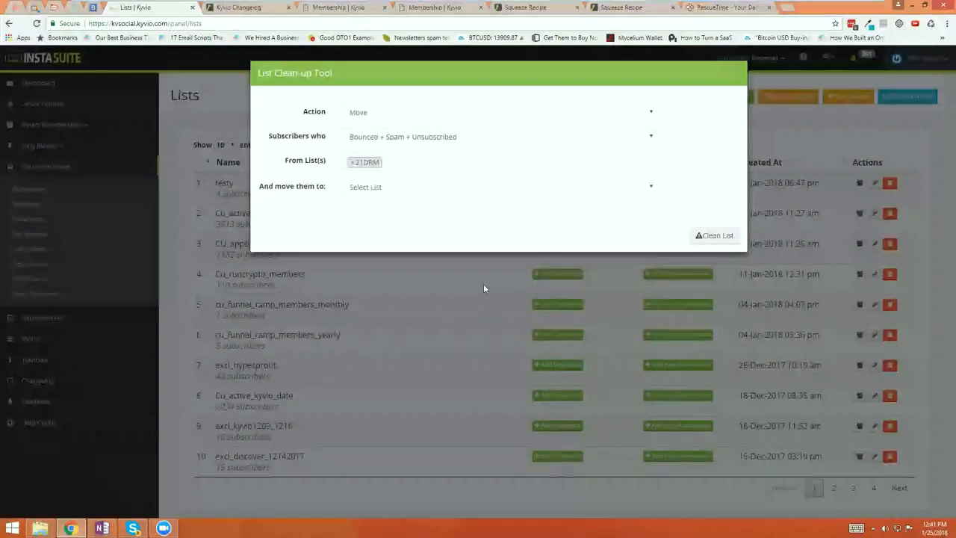
click(478, 259)
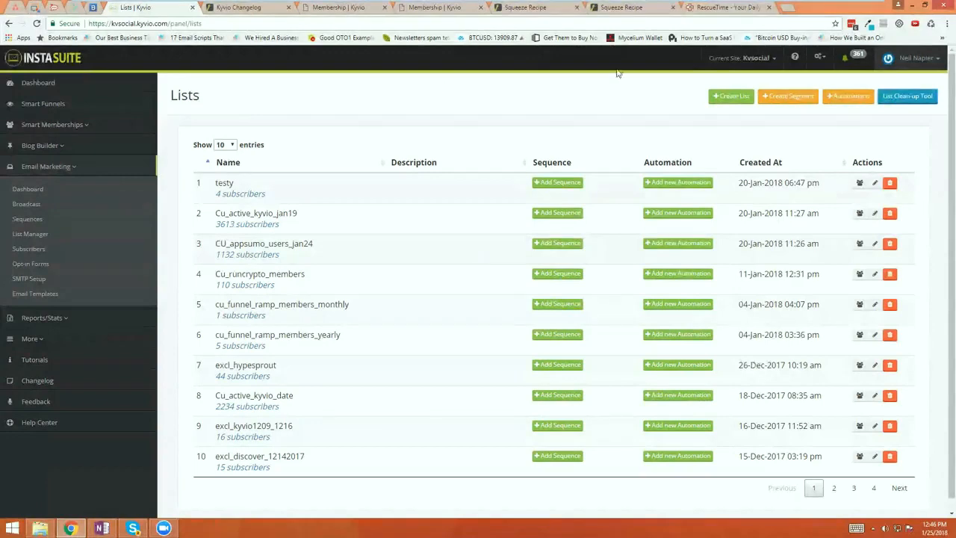
Step: Return to the Kyvio dashboard and open the Help Center
click(817, 59)
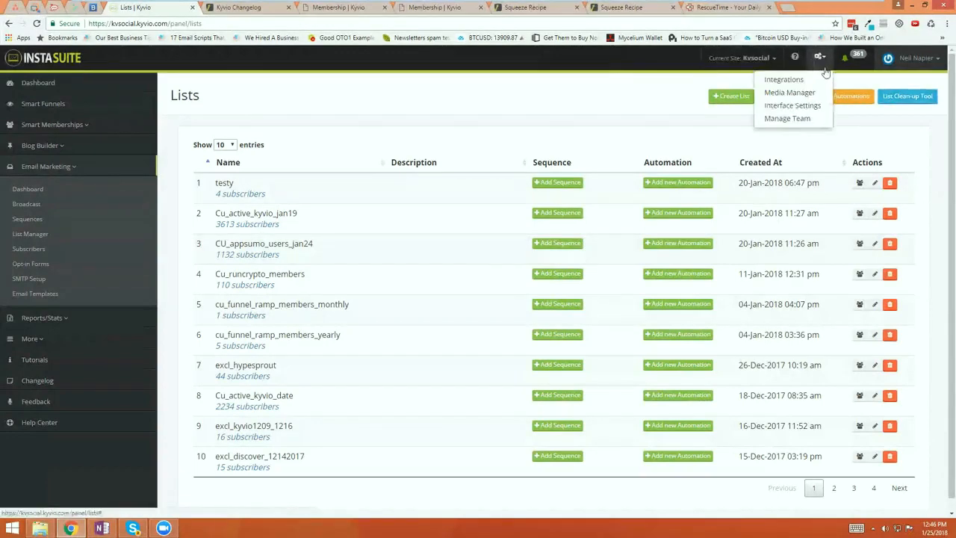
click(821, 80)
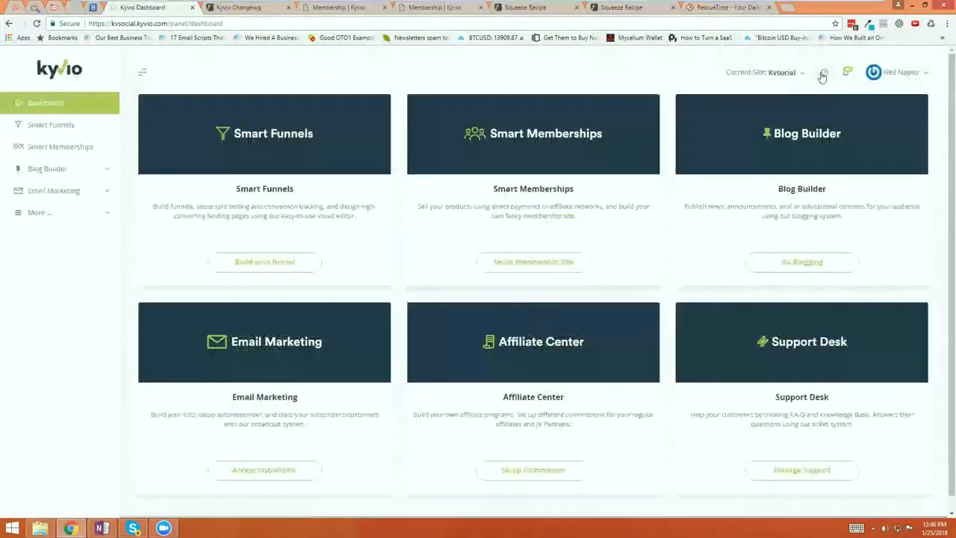
click(823, 74)
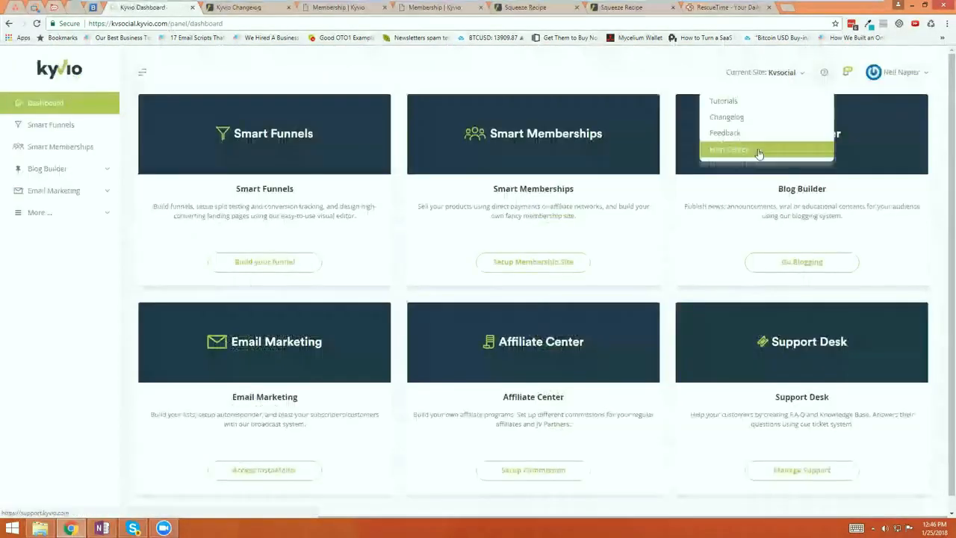
click(759, 152)
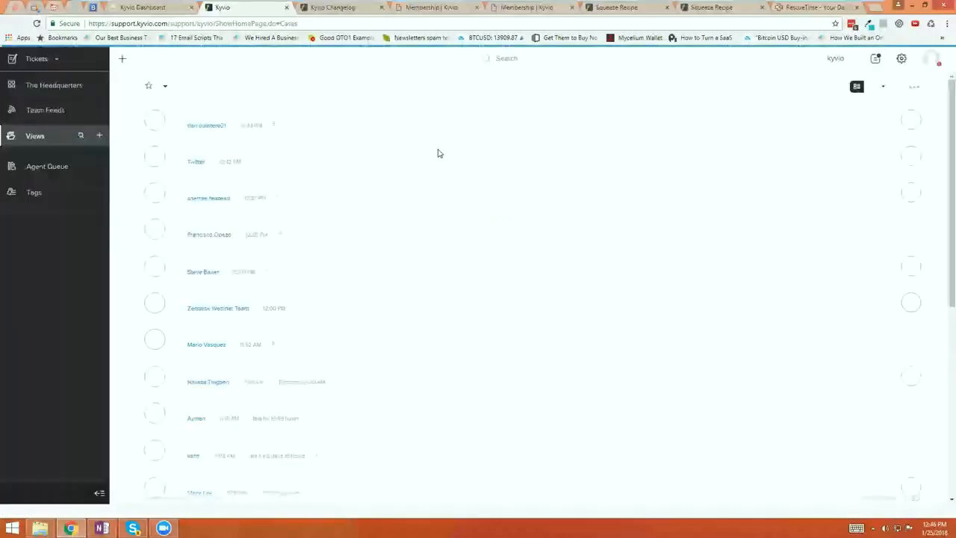
Step: View the support desk's modules and check the Kyvio Changelog page
click(35, 63)
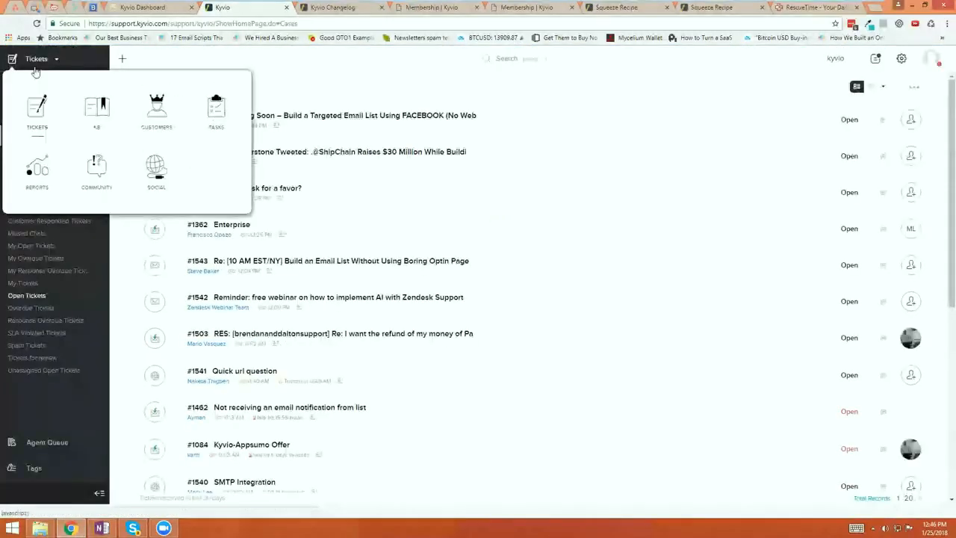
click(141, 172)
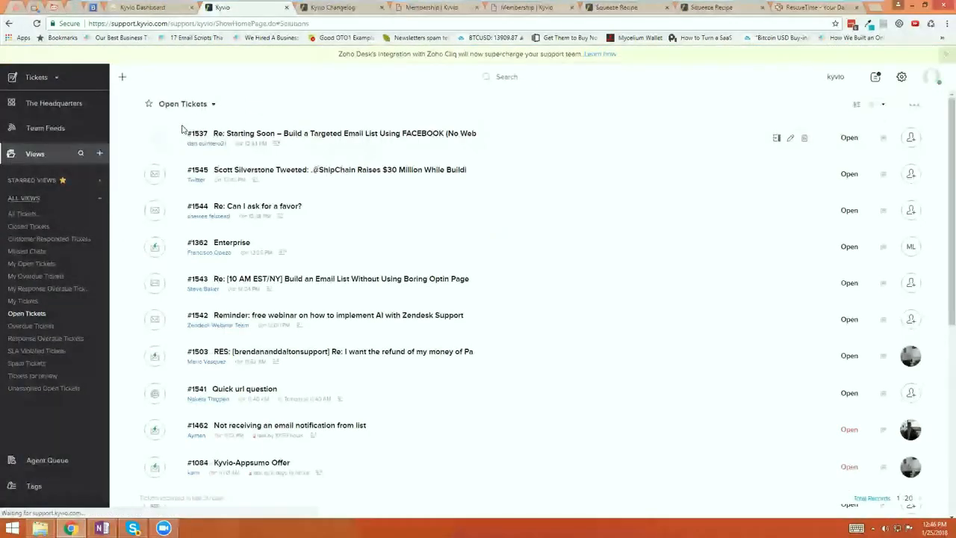
click(324, 9)
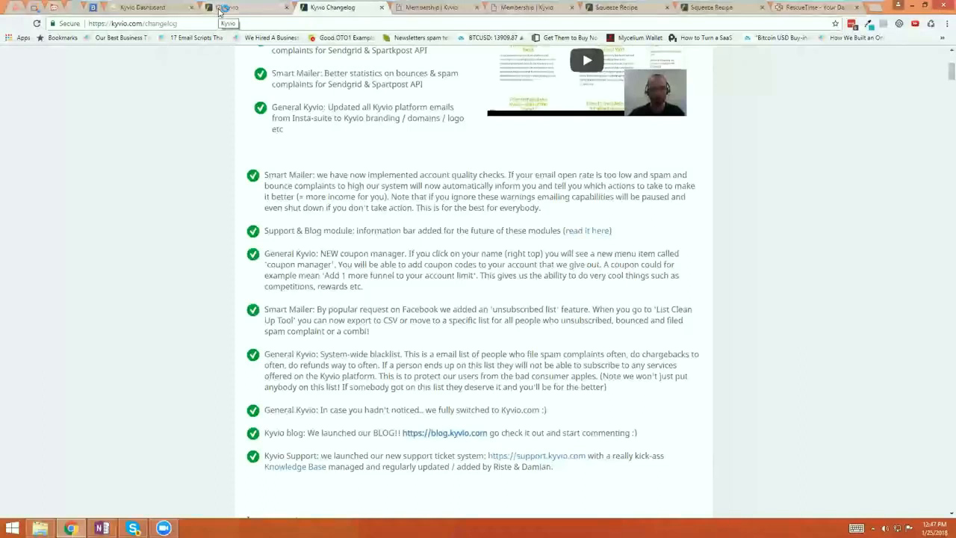
click(227, 8)
click(329, 7)
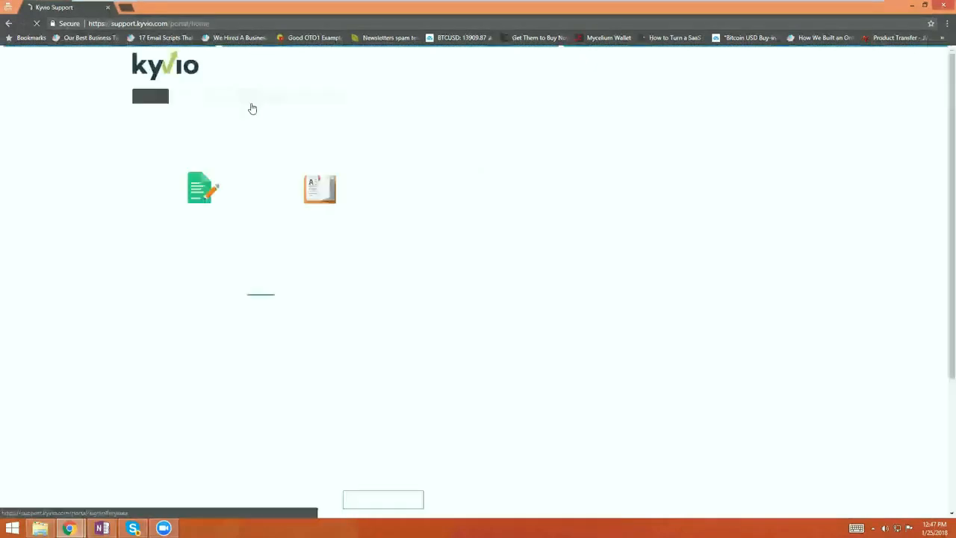
Step: Open the Knowledge Base on the Kyvio support portal, examine its article categories and put the window away
click(327, 197)
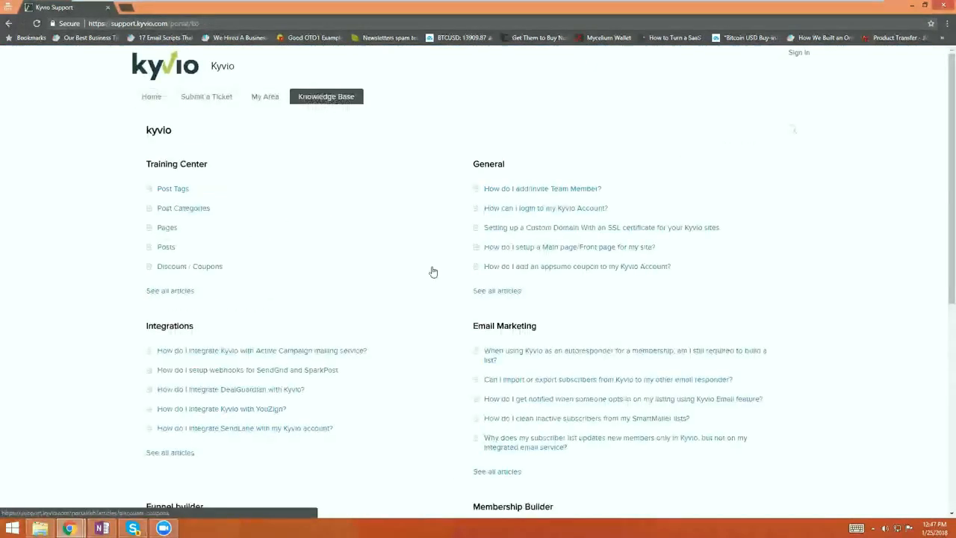
scroll(432, 272, down, 2)
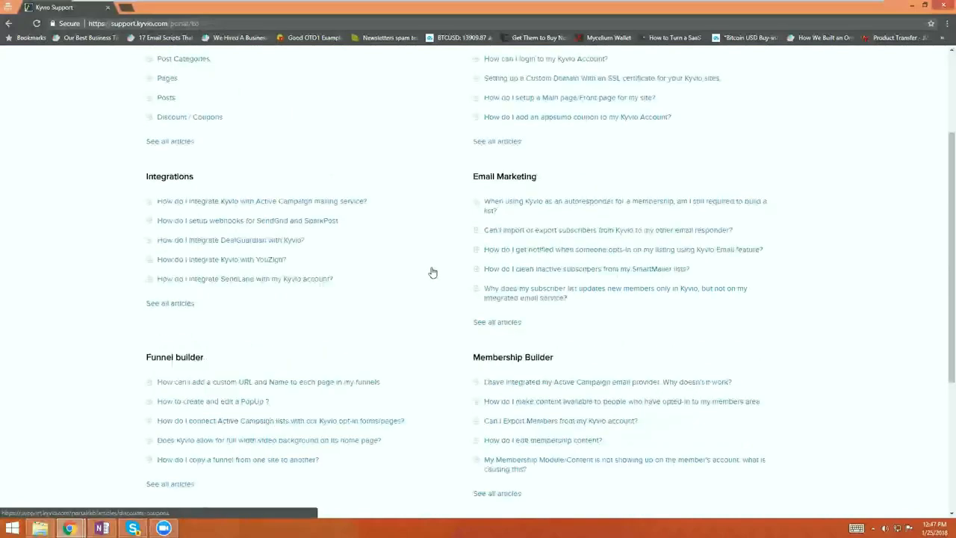
scroll(433, 272, down, 2)
scroll(431, 270, up, 2)
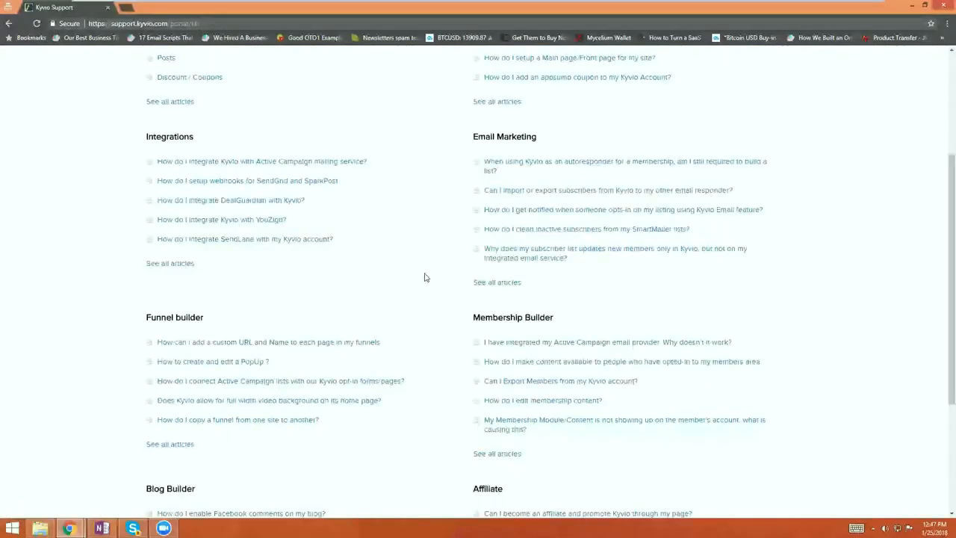
scroll(425, 277, up, 3)
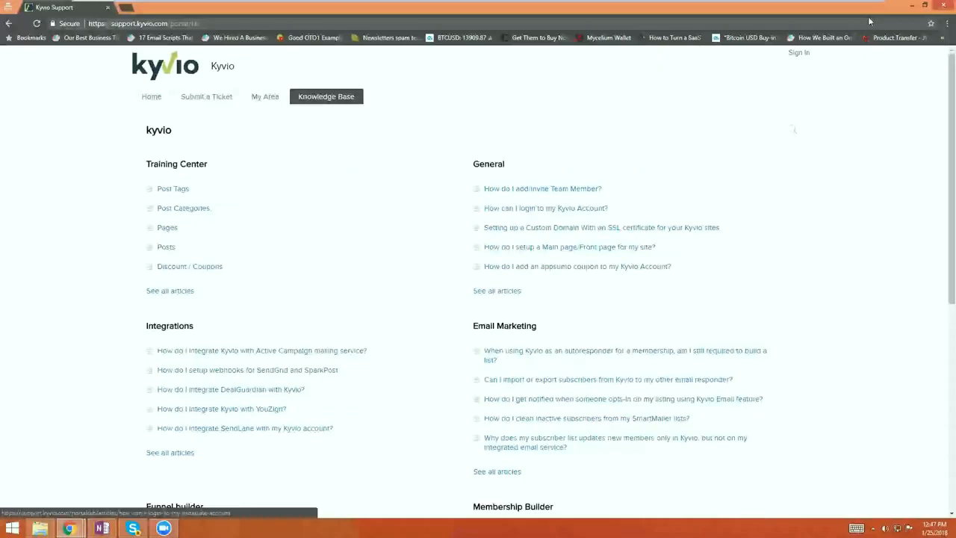
click(912, 5)
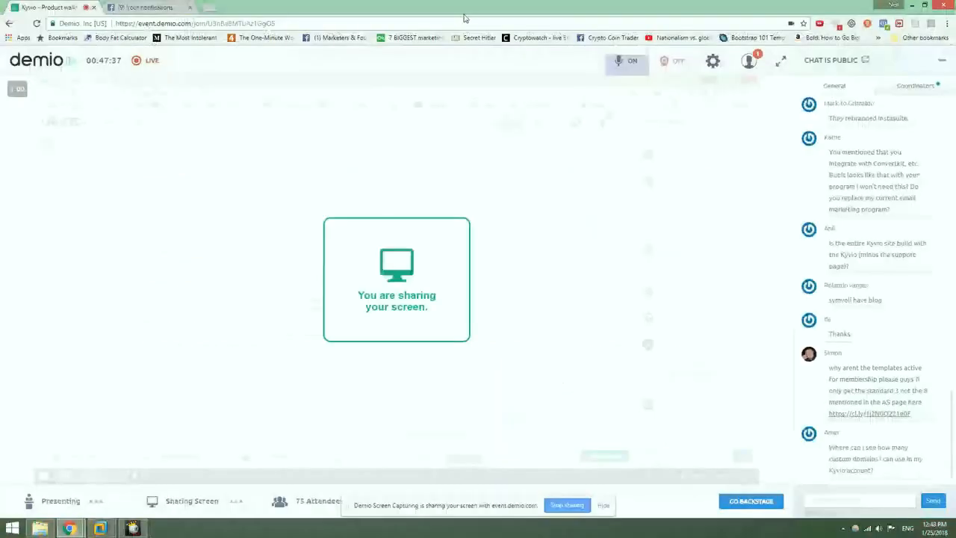
Step: Switch to Facebook, close the open chat and open the Kyvio (prev. Instasuite) group
key(ctrl+Tab)
click(555, 56)
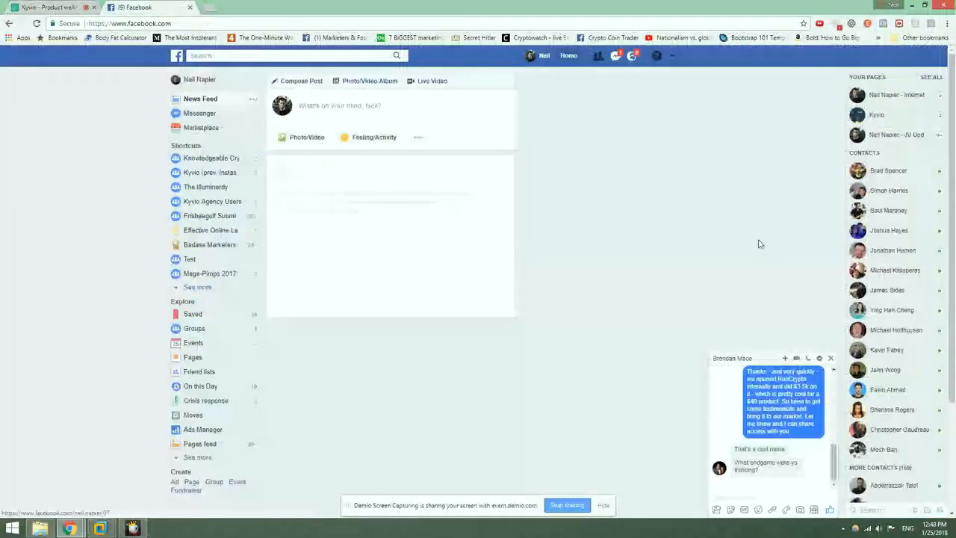
click(831, 359)
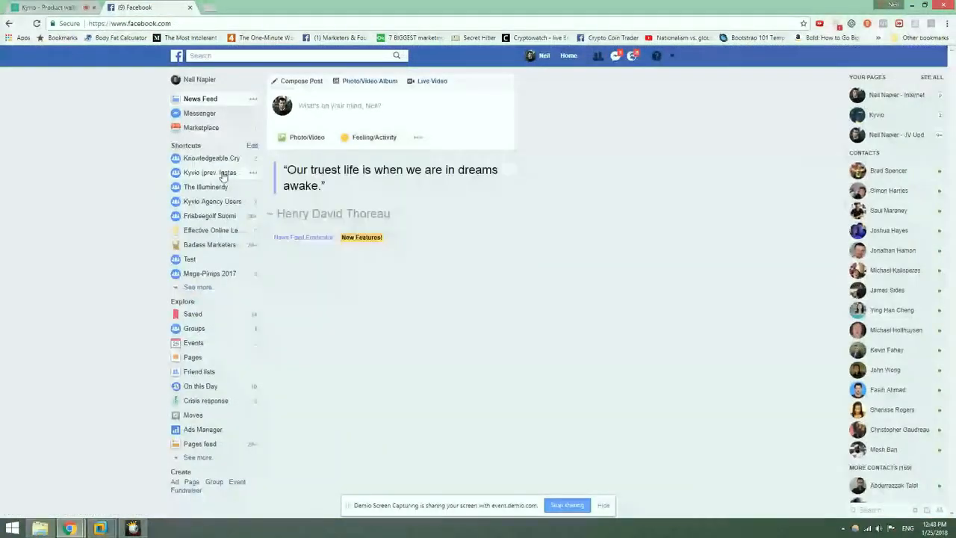
click(217, 173)
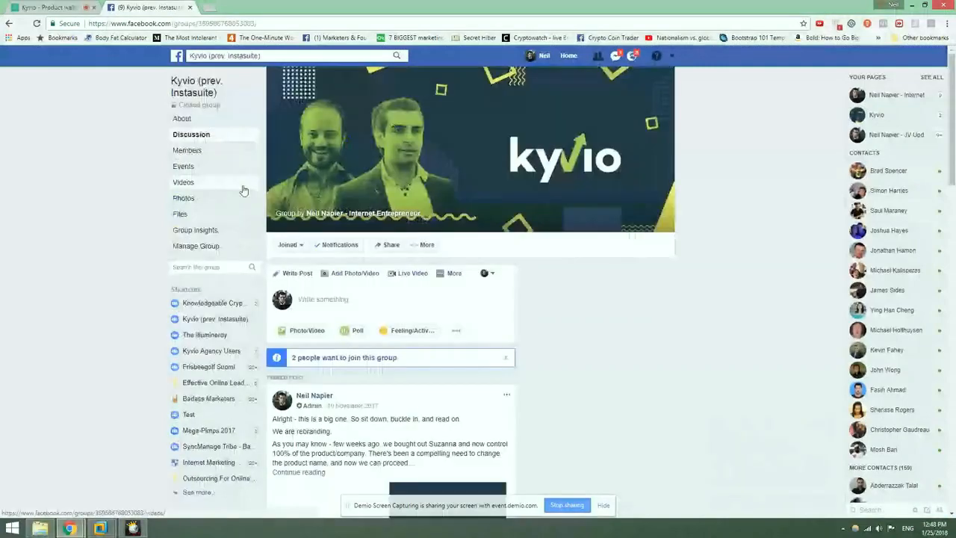
Step: Expand the Kyvio Walkthrough Series post in the group and highlight its full list of workshop dates
scroll(438, 391, down, 6)
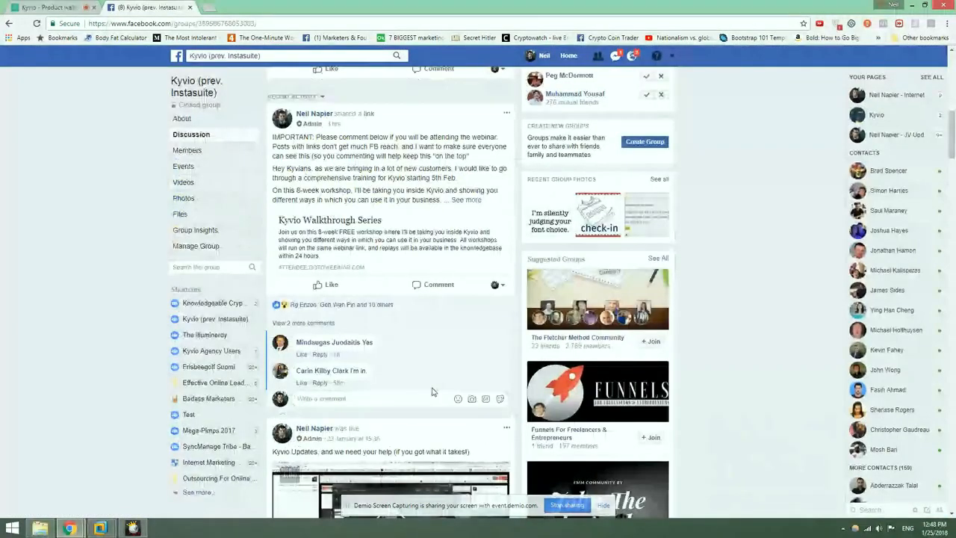
click(466, 200)
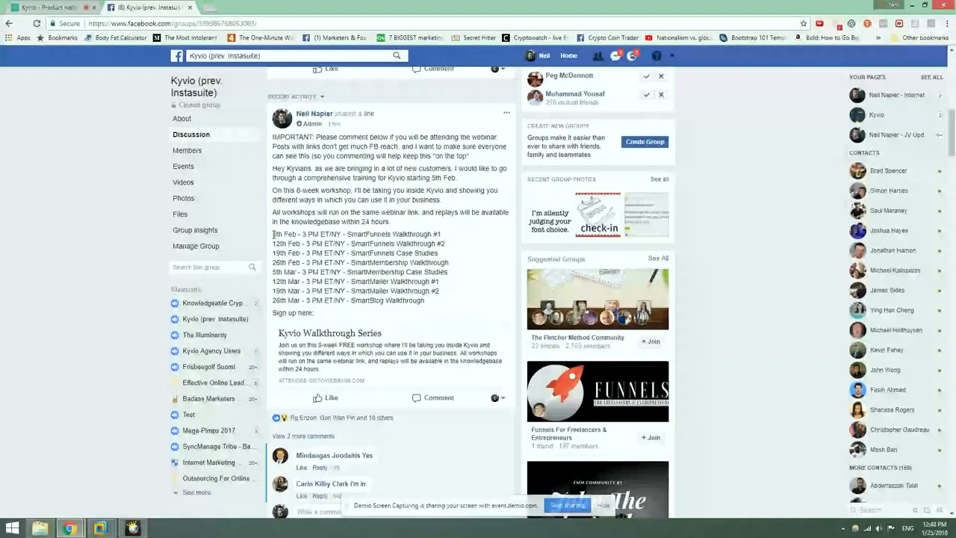
drag(274, 234, 428, 304)
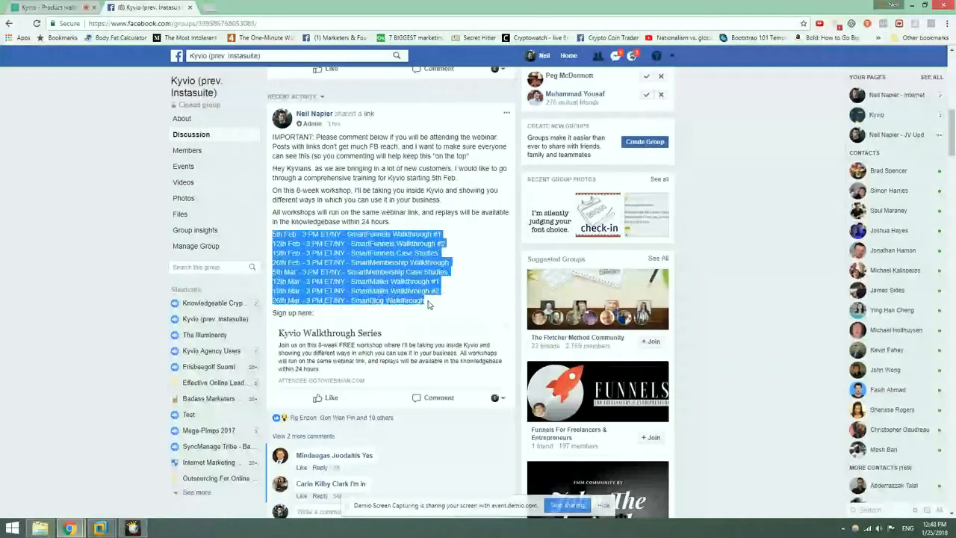
Step: Highlight the SmartFunnels, SmartMembership and SmartMailer sessions one after another in the workshop schedule
click(349, 235)
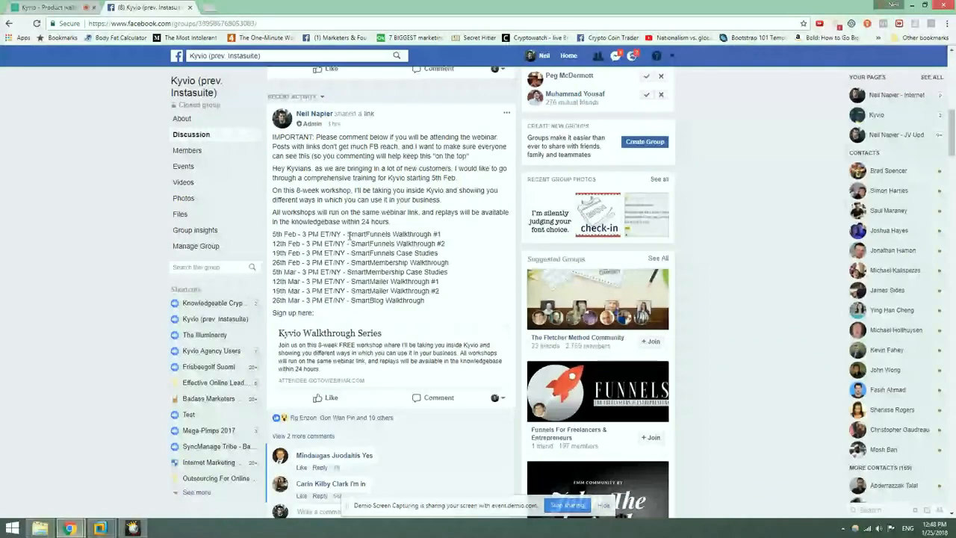
double_click(348, 235)
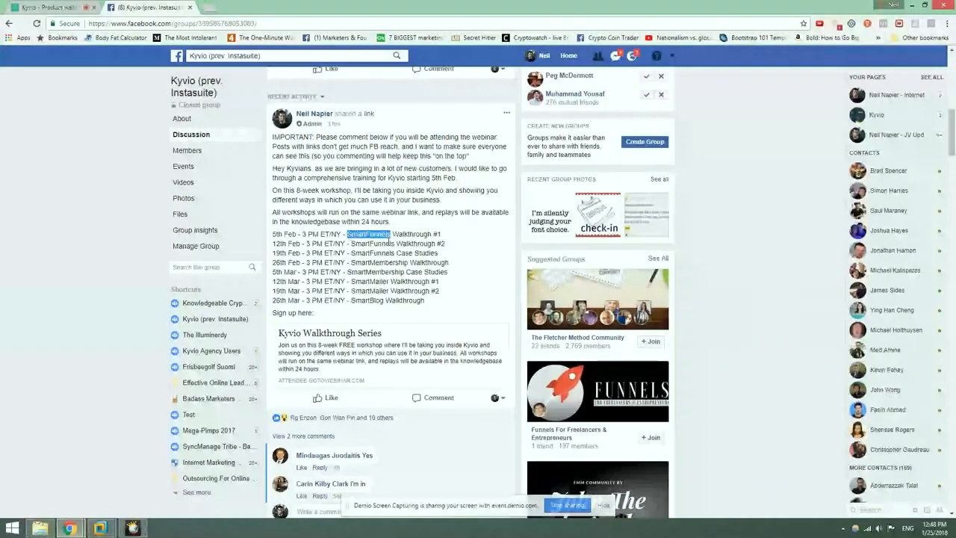
click(354, 260)
drag(353, 260, 446, 273)
double_click(355, 281)
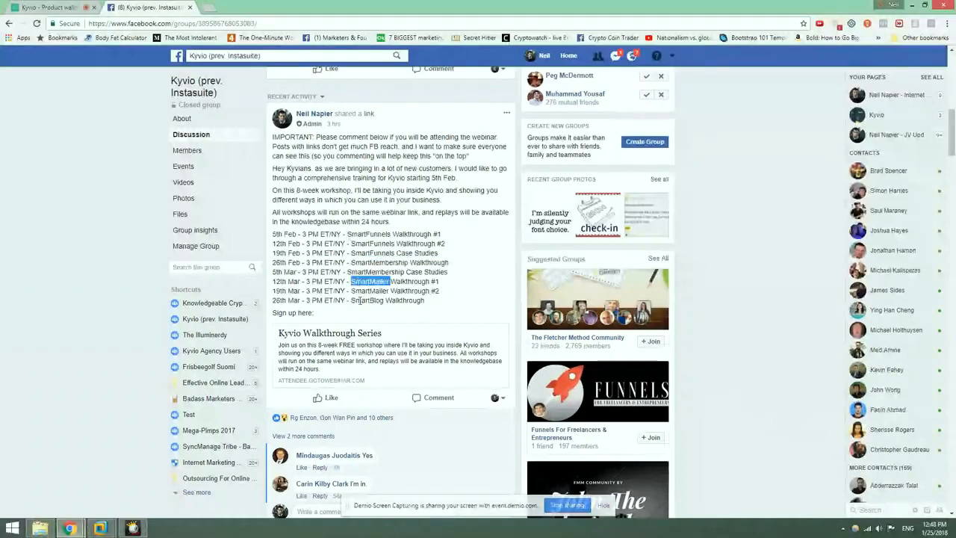
Step: Highlight the SmartMailer and SmartBlog sessions in the workshop schedule, followed by the full list of workshop dates
double_click(360, 300)
click(399, 294)
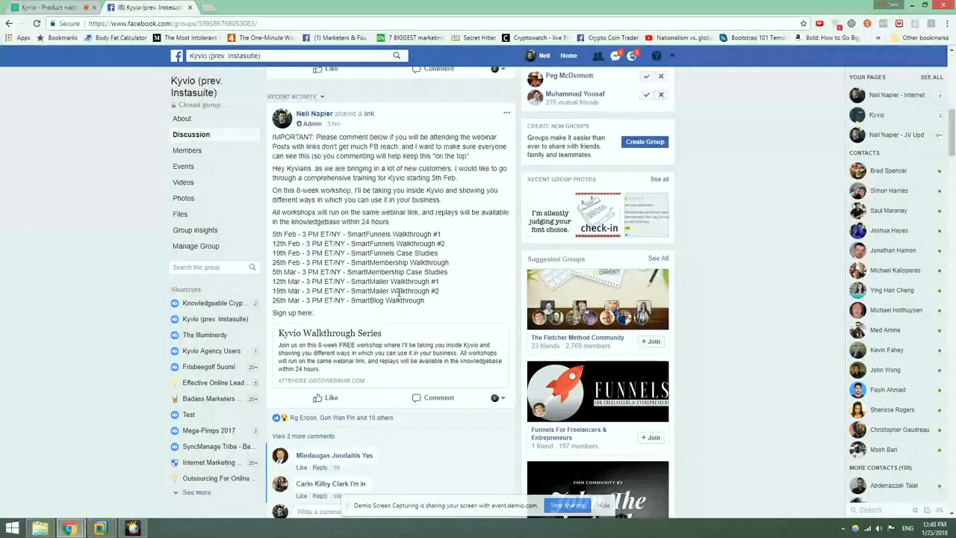
double_click(374, 282)
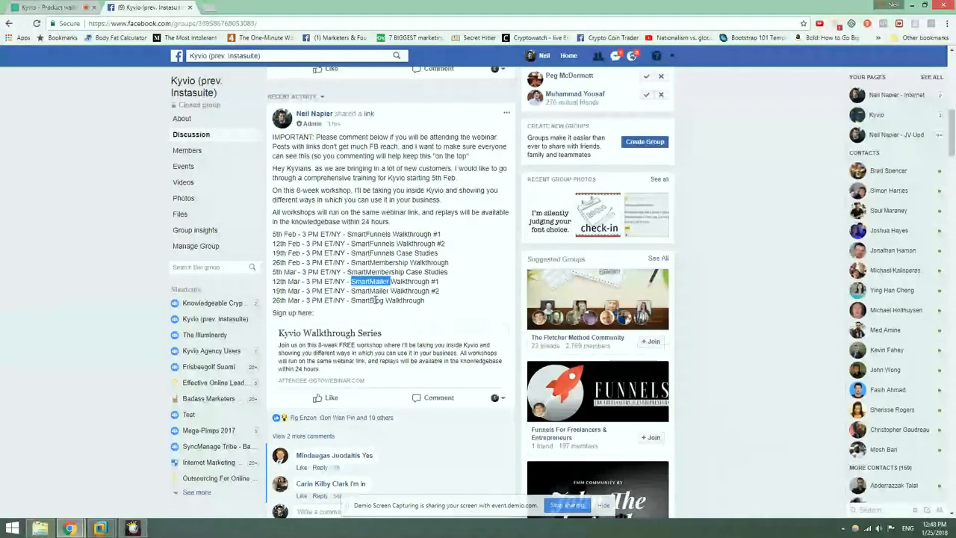
double_click(374, 300)
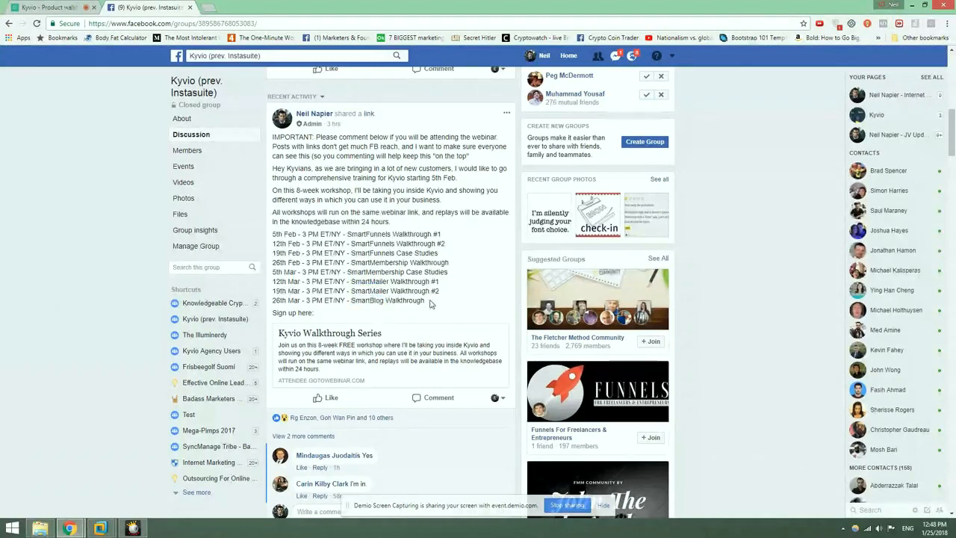
drag(424, 301, 274, 239)
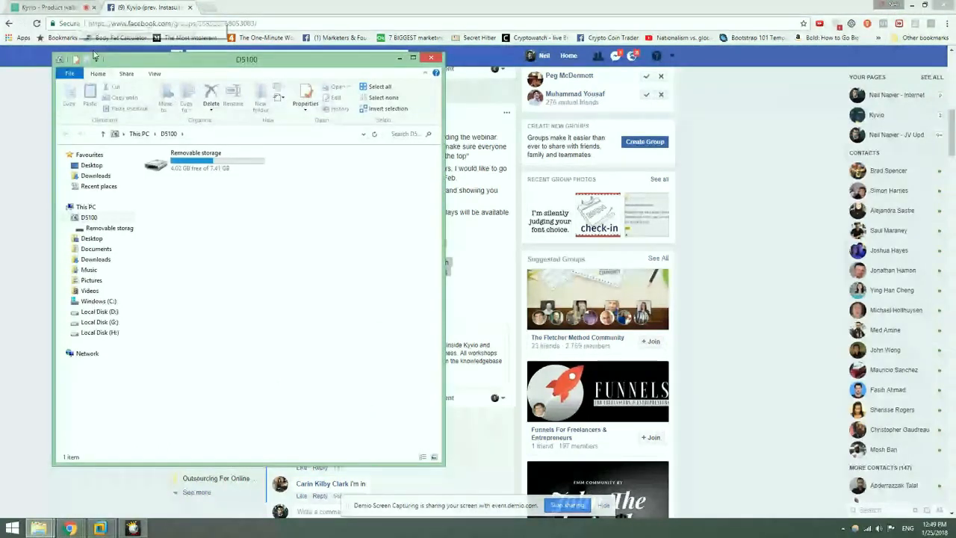
Step: Check the Nikon camera feed in SparkoCam, switch back to the Demio webinar room and stop the screen sharing
key(alt+Tab)
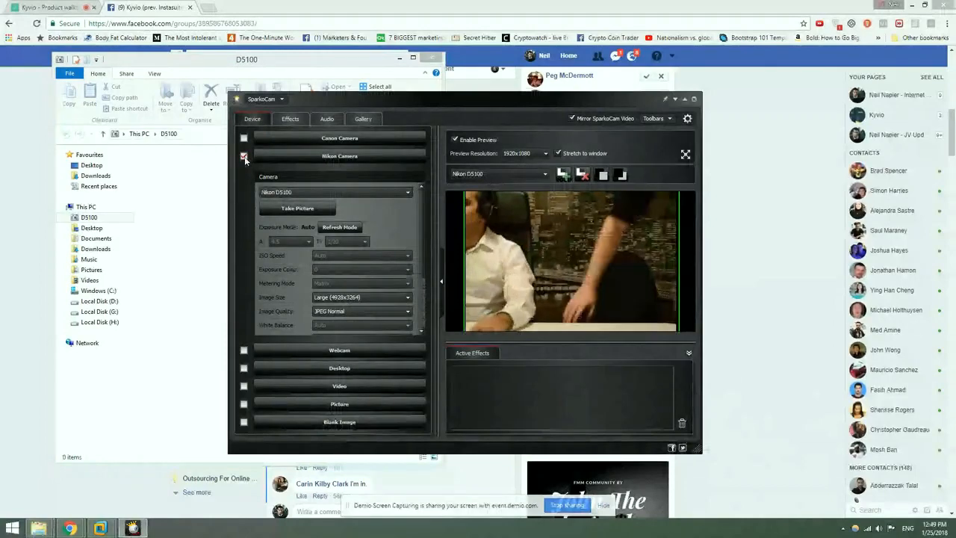
click(32, 136)
click(51, 7)
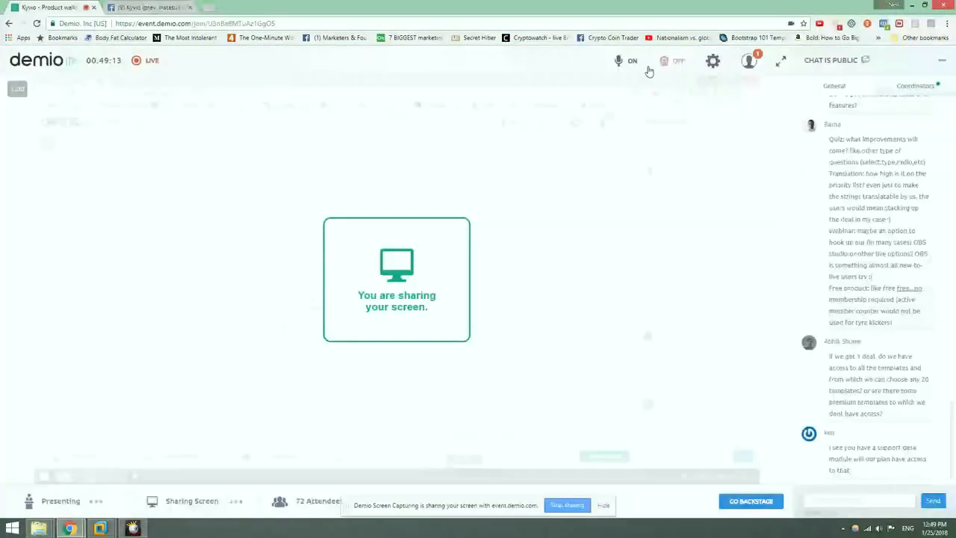
click(189, 508)
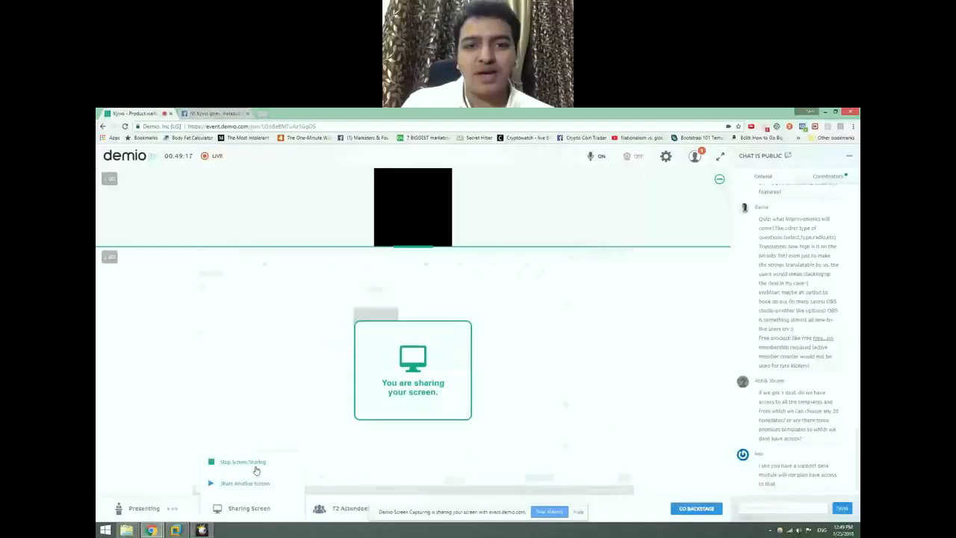
click(255, 468)
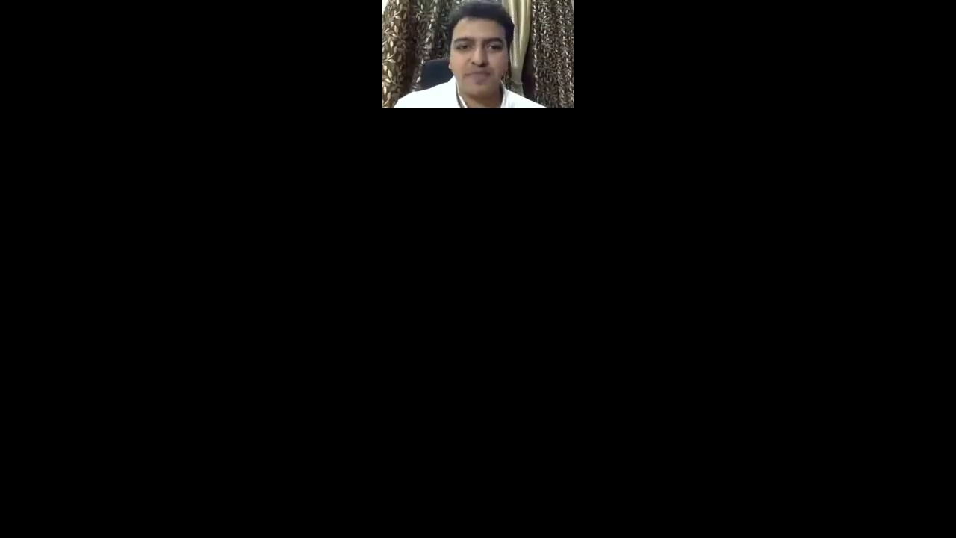
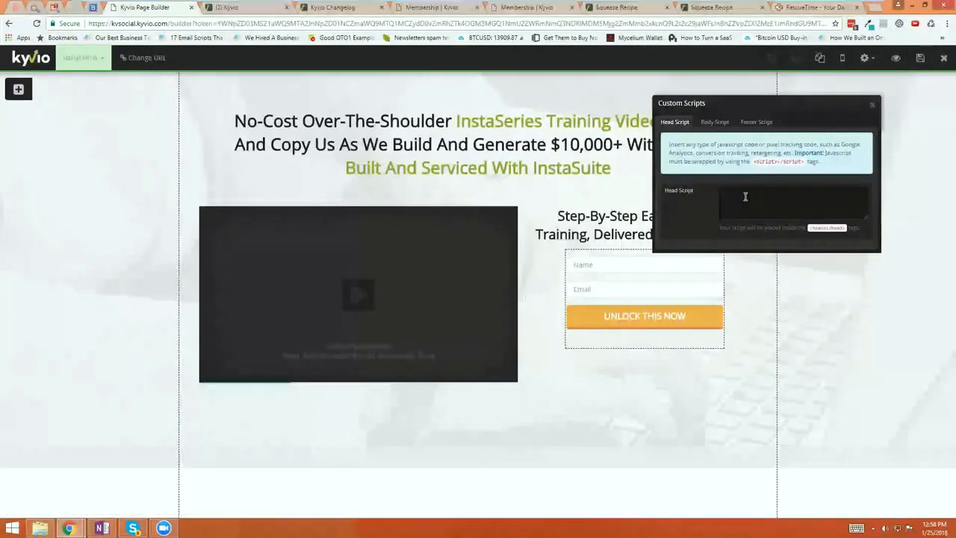
Step: Show where a head script goes in the page's custom scripts, and leave the page builder without saving
click(745, 198)
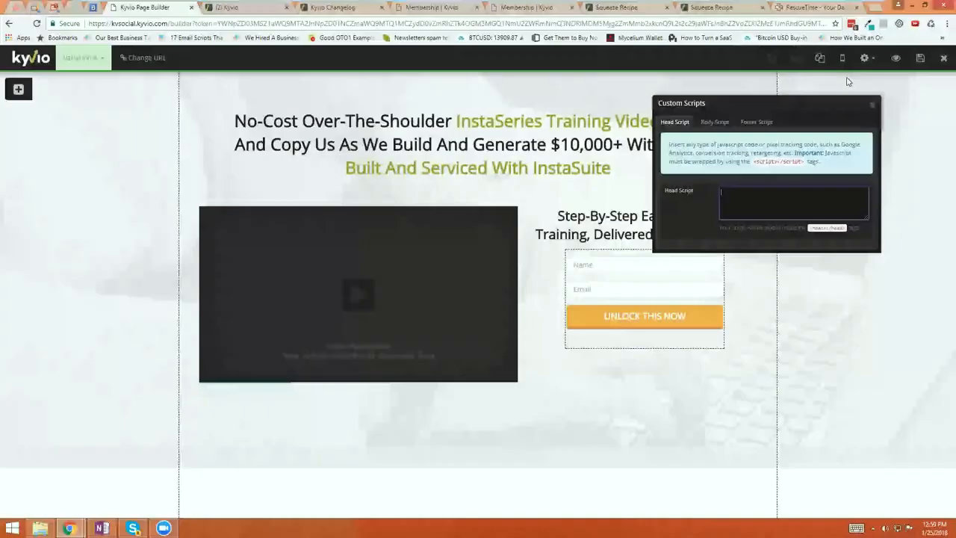
click(943, 57)
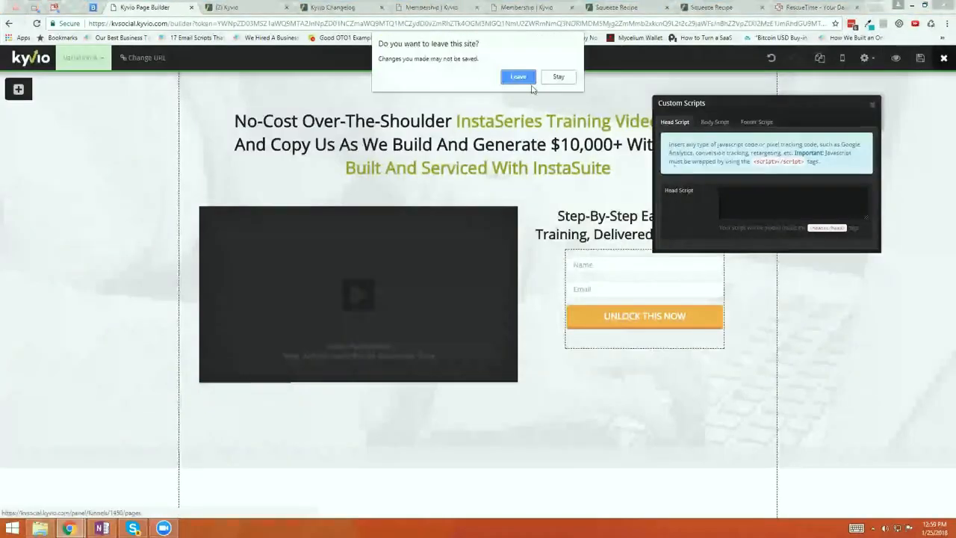
click(521, 77)
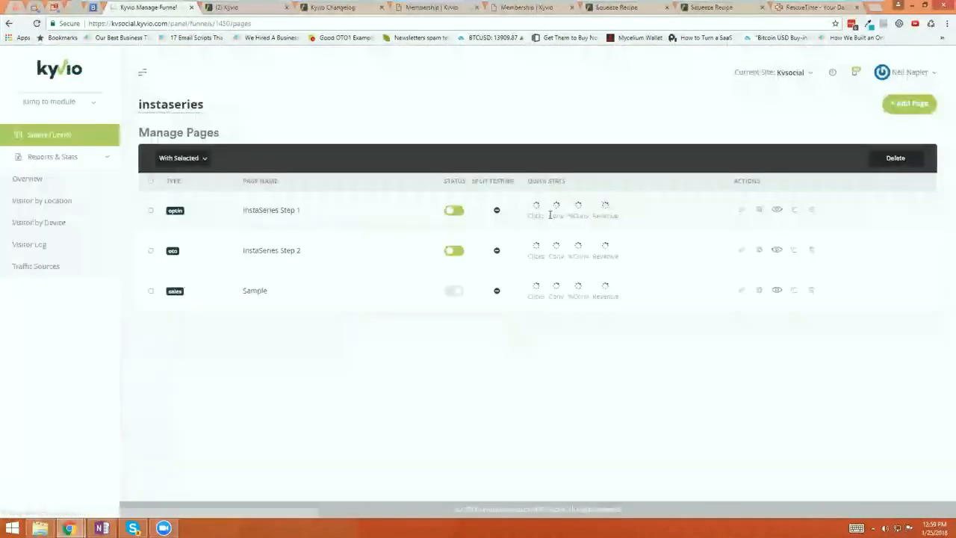
Step: Open the Bonus Pages funnel from the funnel overview and preview its GIF Buddy sales page
click(97, 142)
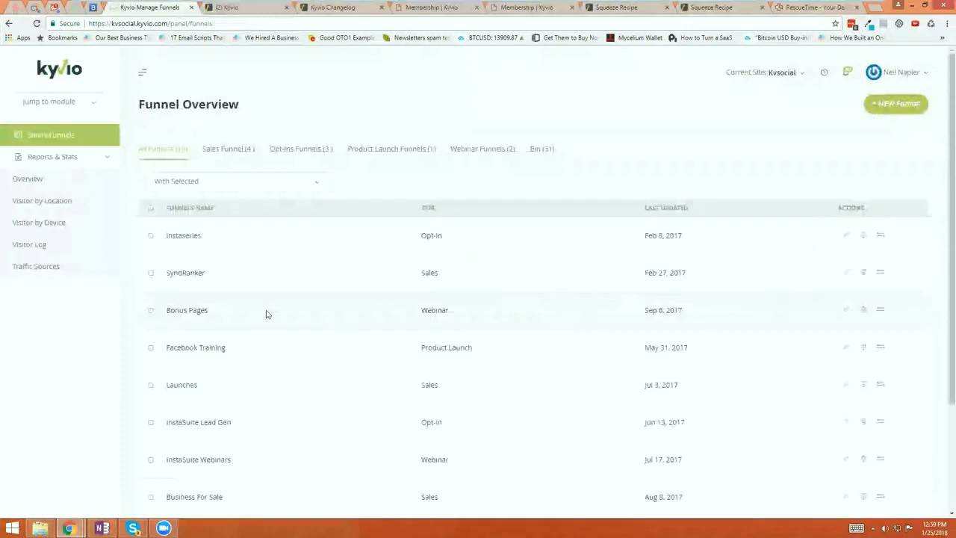
click(843, 314)
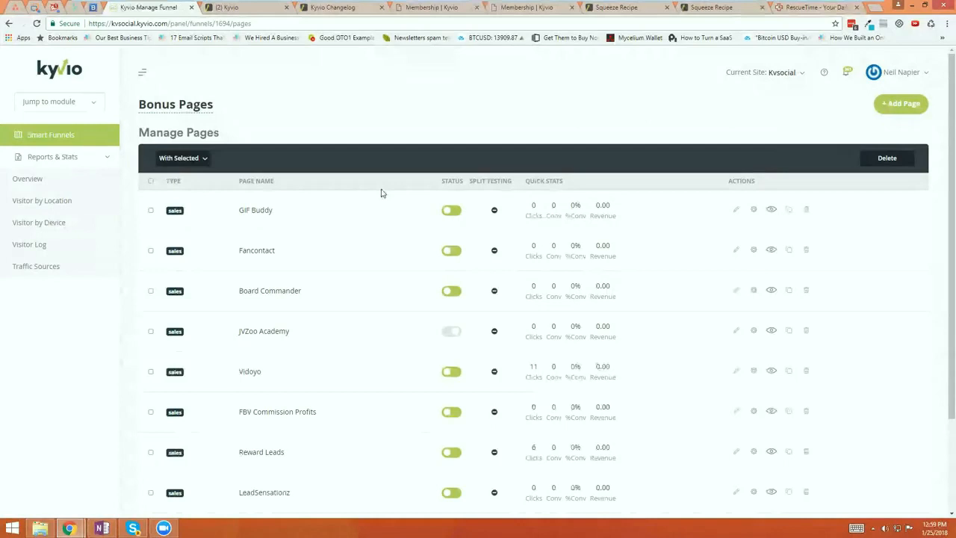
click(769, 208)
click(771, 212)
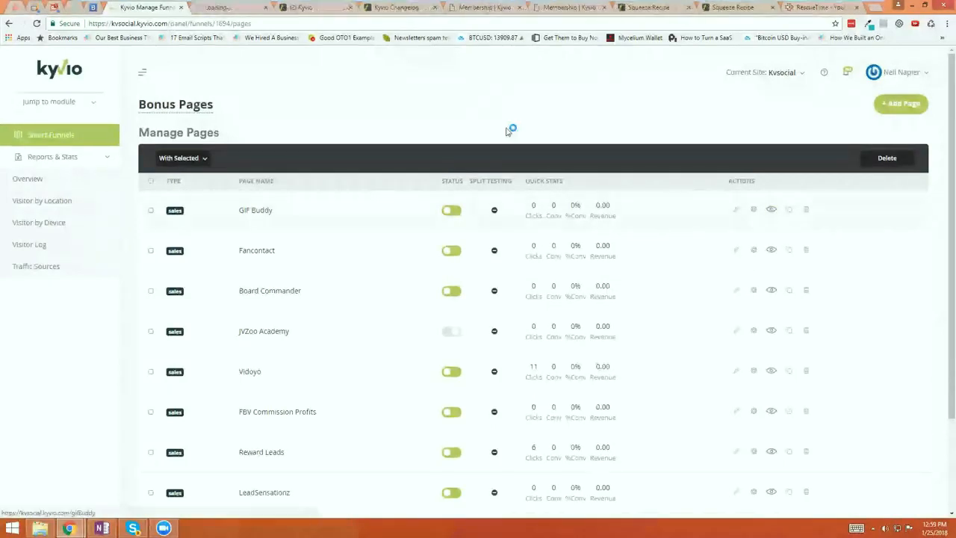
click(241, 11)
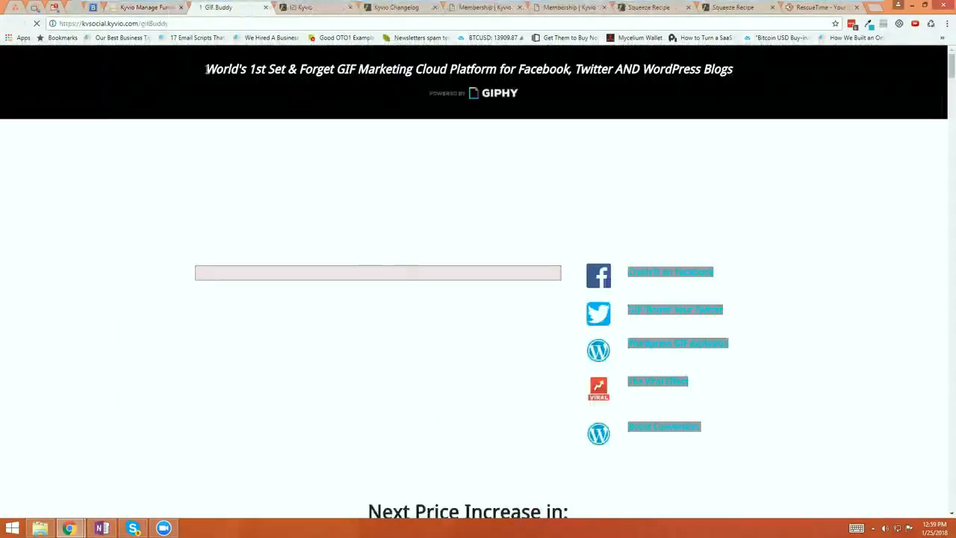
Step: Preview the funnel's Vidoyo page as well, examine the GIF Buddy sales page well down its content and close it
click(166, 12)
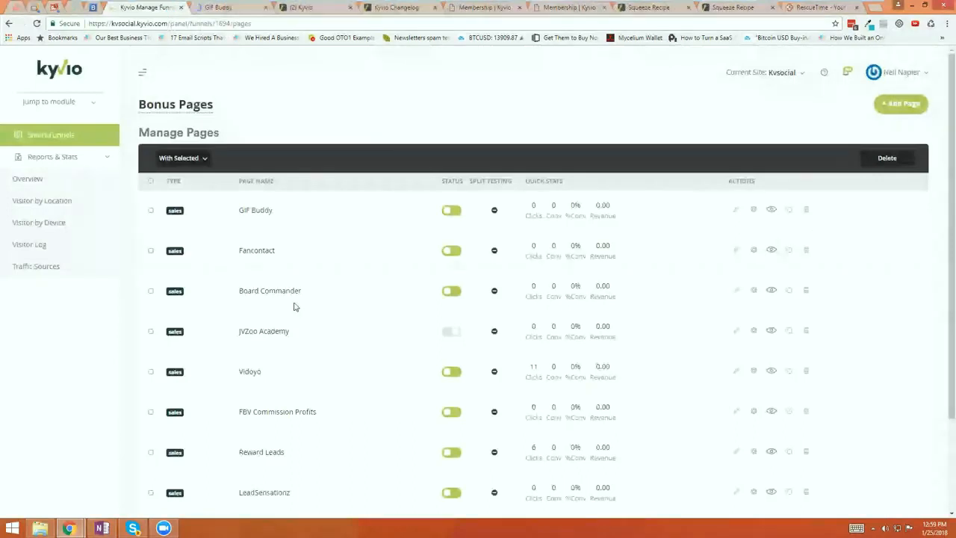
click(756, 371)
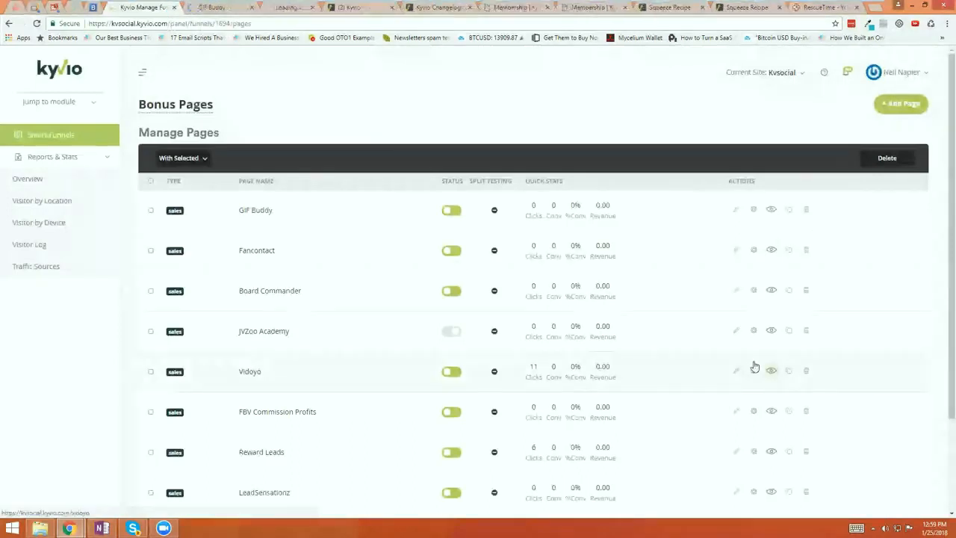
key(ctrl+Tab)
scroll(286, 314, down, 6)
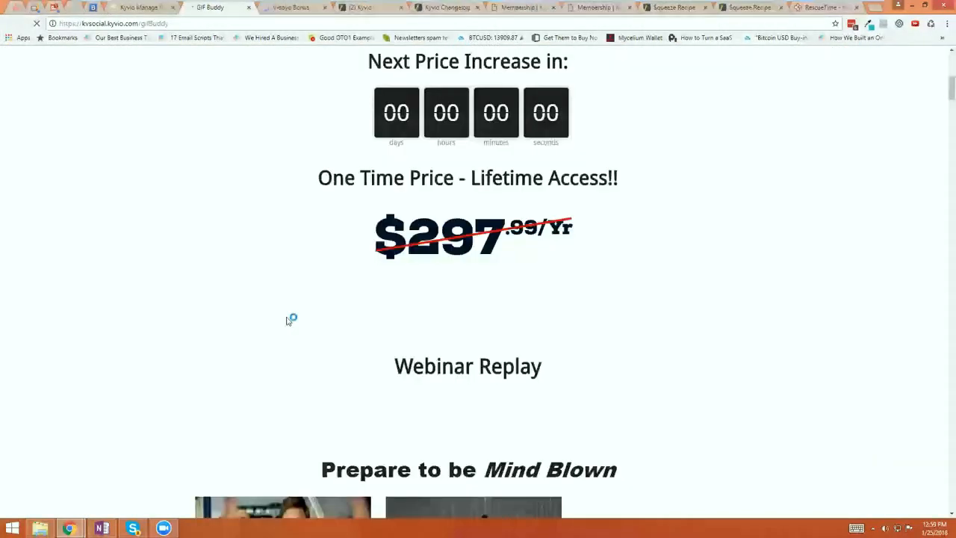
scroll(286, 320, down, 7)
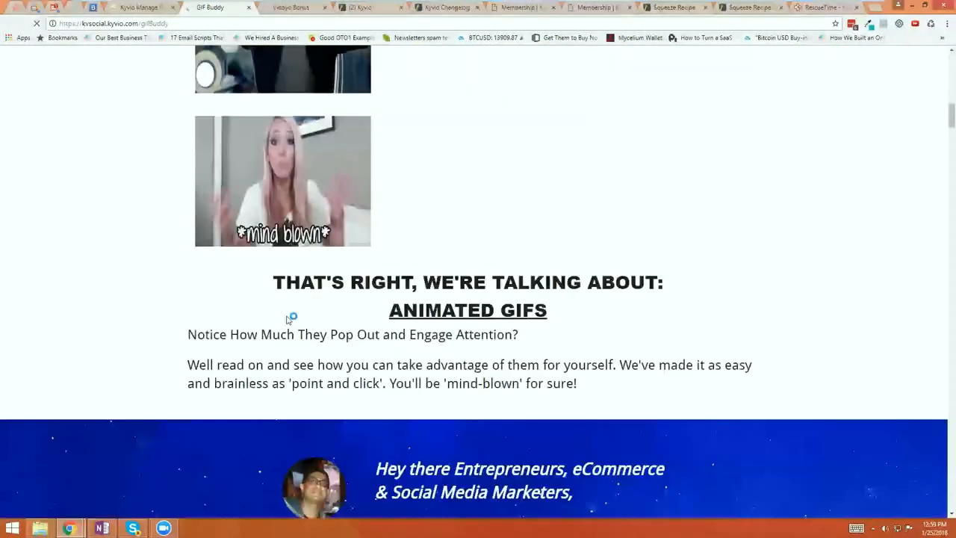
scroll(288, 319, down, 8)
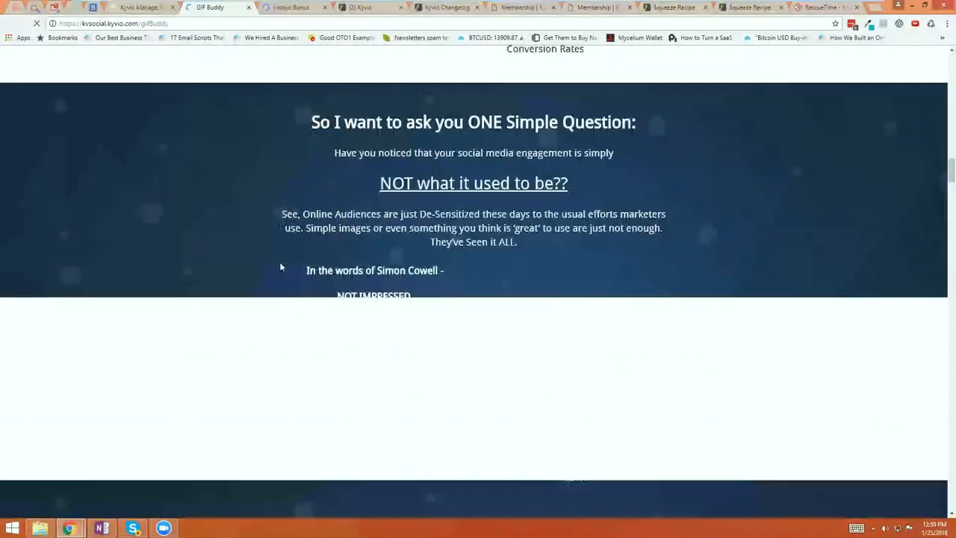
click(249, 7)
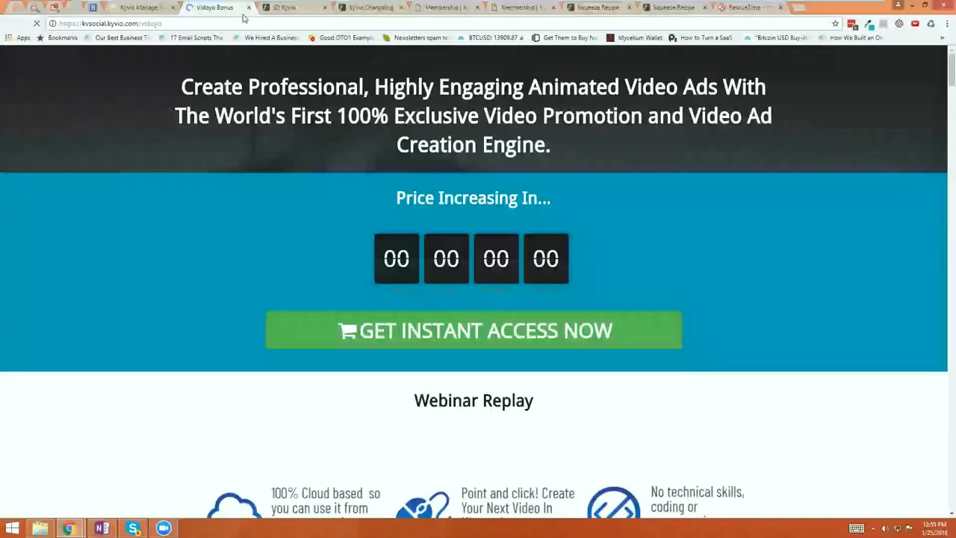
Step: Examine the Vidoyo bonus page down to its bonus sections and close it
scroll(273, 248, down, 7)
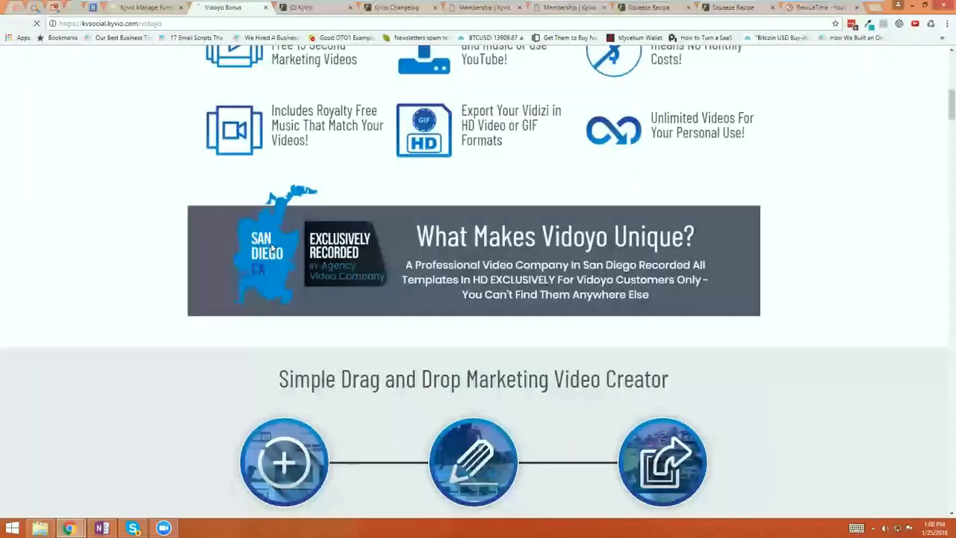
scroll(273, 248, down, 10)
scroll(266, 265, down, 1)
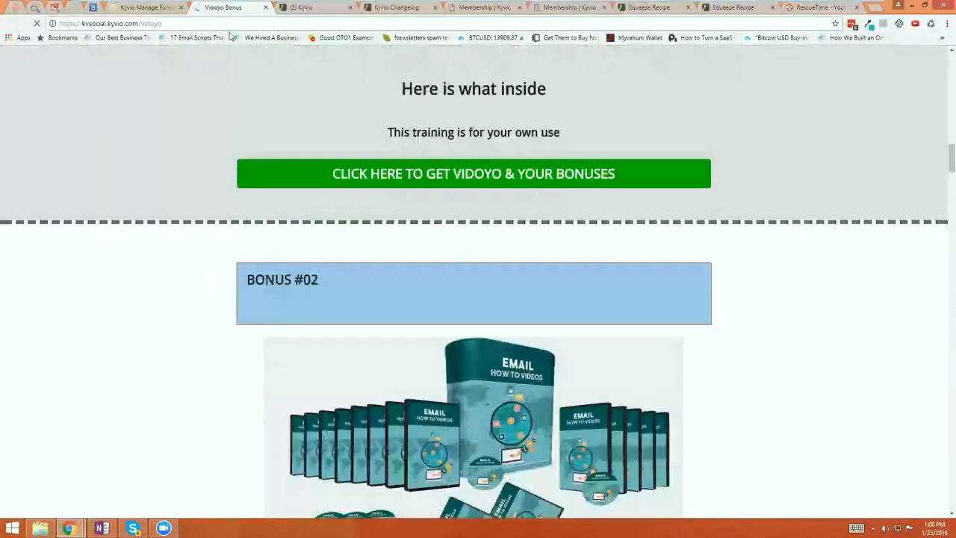
click(266, 8)
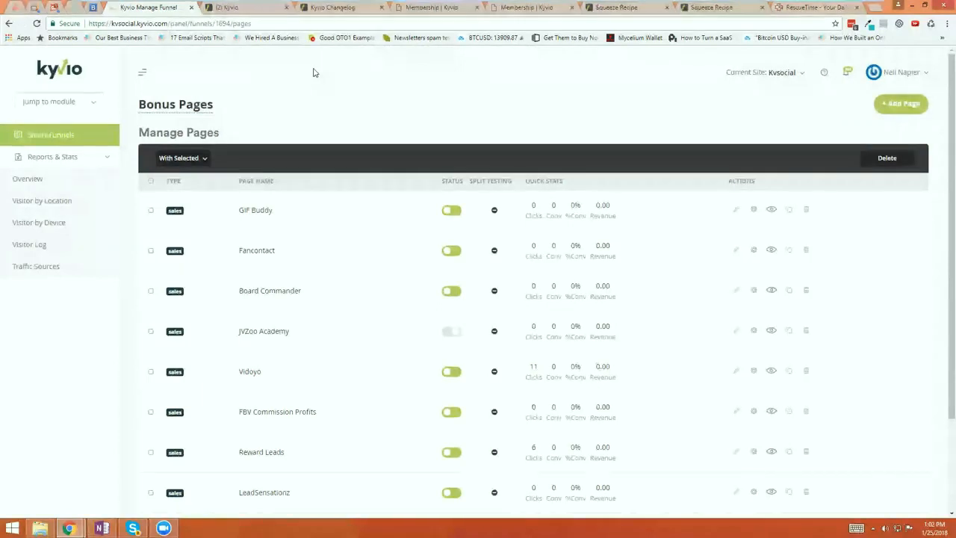
Step: Open the InstaSeries Step 1 page of the instaseries funnel for editing and show its opt-in form's settings
click(66, 135)
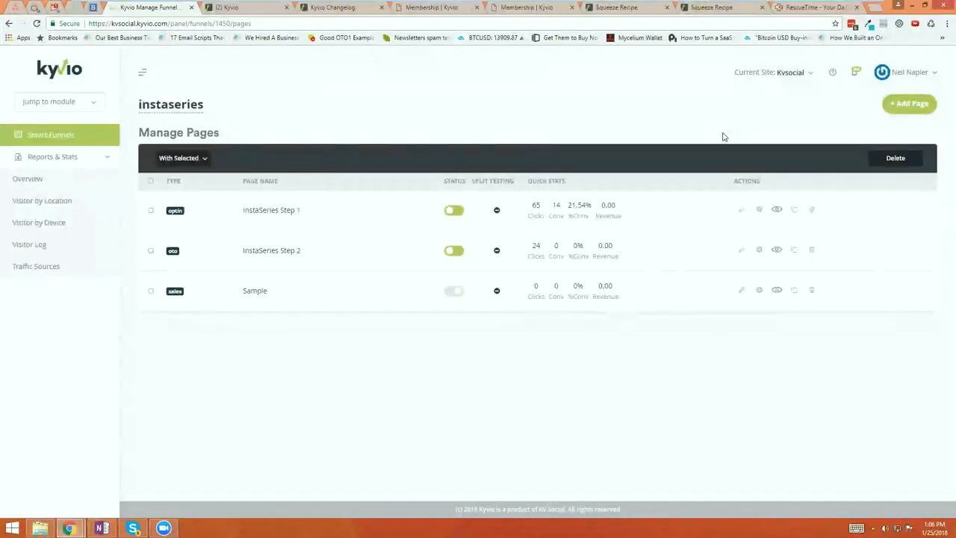
click(739, 211)
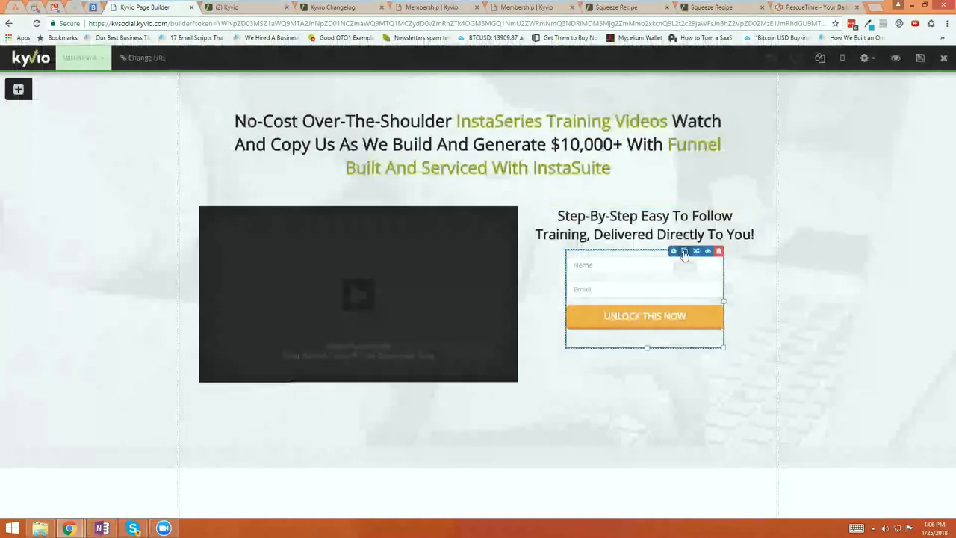
click(684, 252)
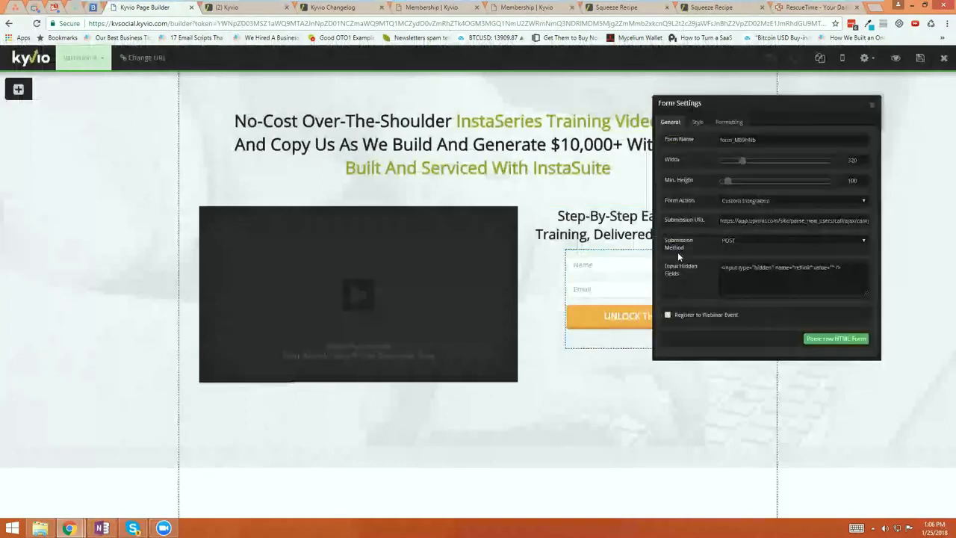
Step: Review the opt-in form's form action setting and leave the page builder without saving
click(765, 201)
click(746, 237)
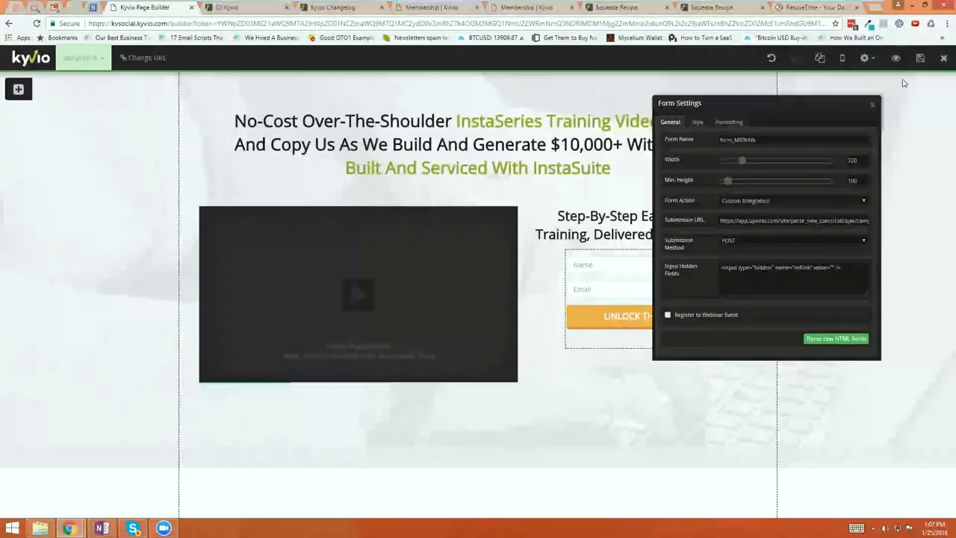
click(944, 58)
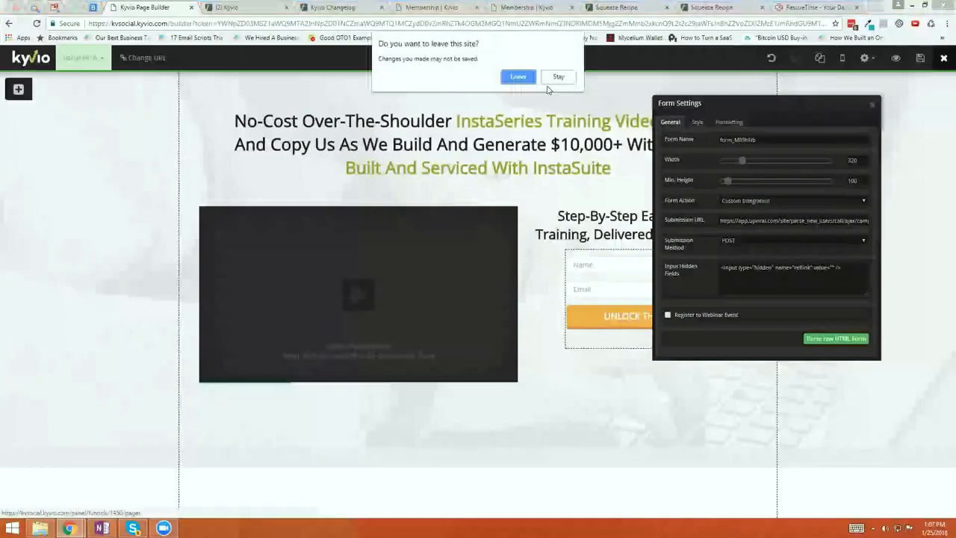
click(522, 78)
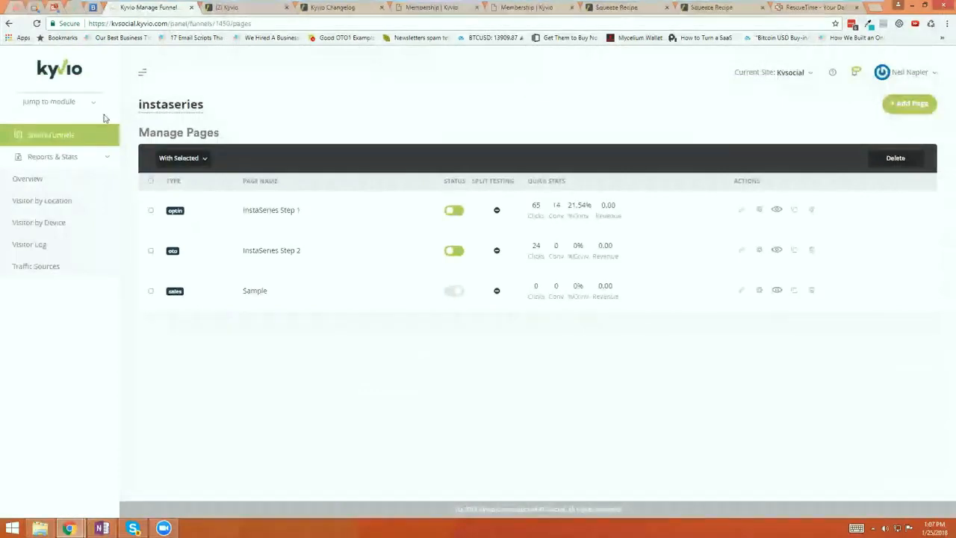
Step: Open the membership module's general settings, view the available base currencies and return to the membership products list
click(83, 174)
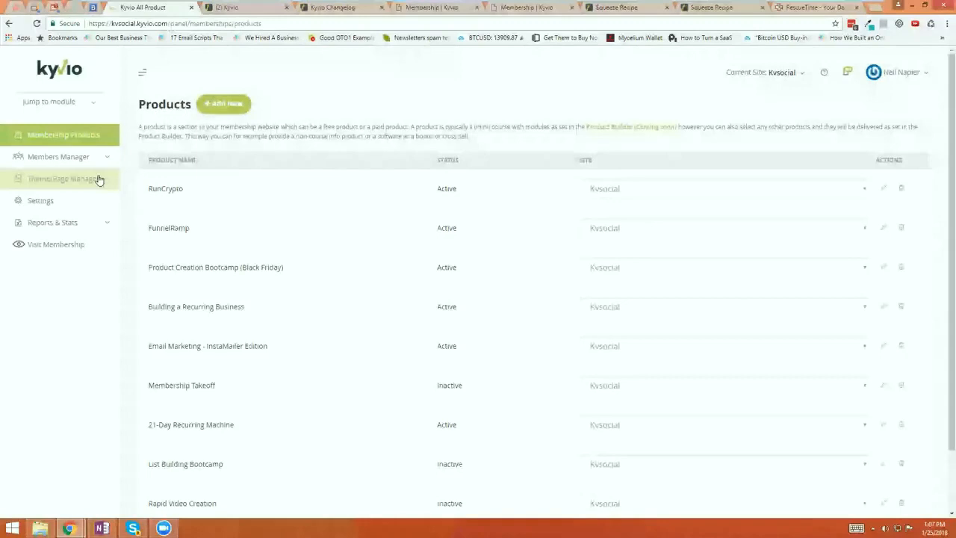
click(98, 180)
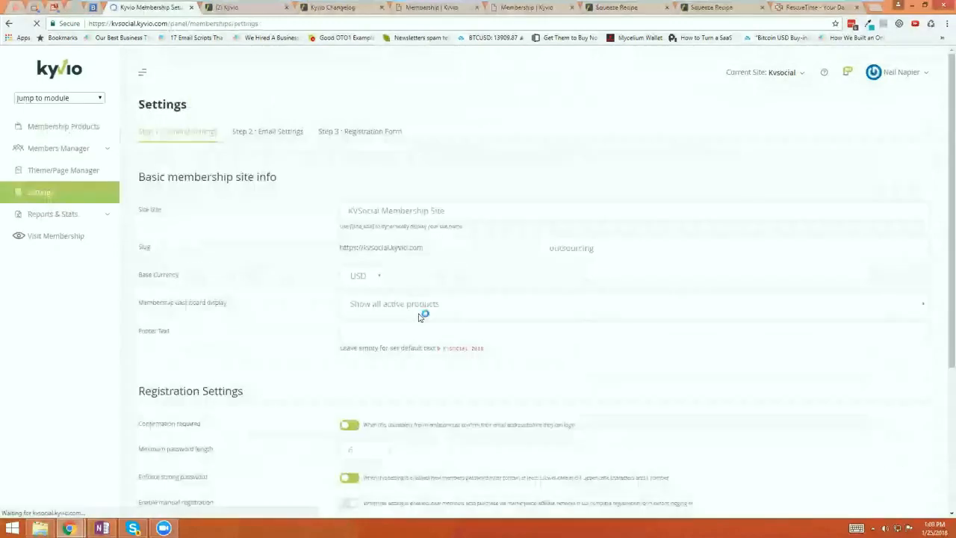
click(379, 277)
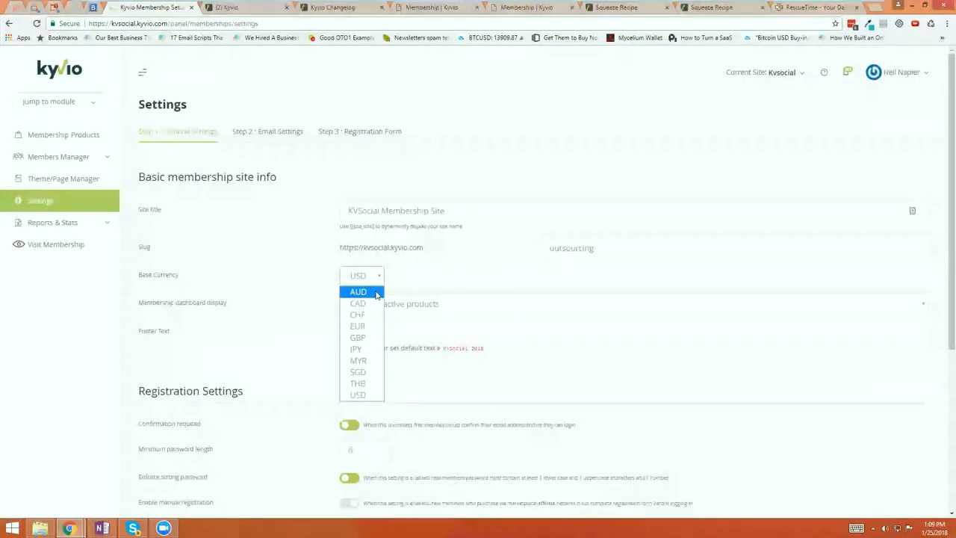
click(75, 135)
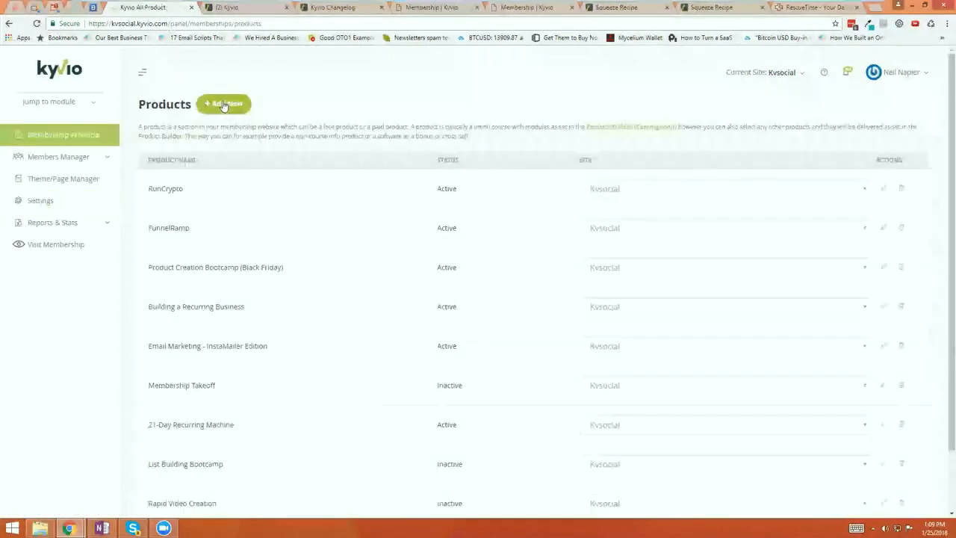
Step: Open the form for creating a new membership product
click(223, 104)
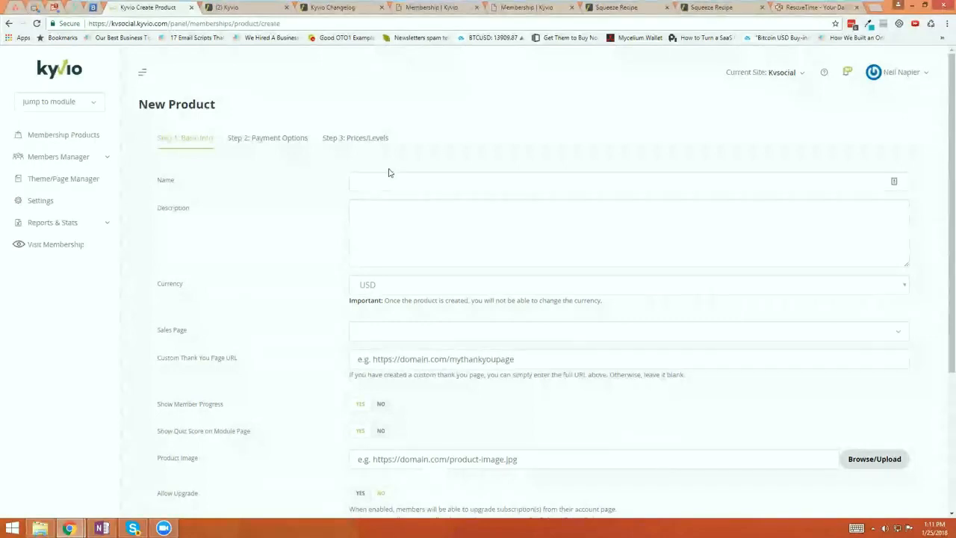
Step: Open feedback.kyvio.com in a new tab and review the completed, started, planned and considered ideas
key(ctrl+t)
text(feedback.kyvio.com)
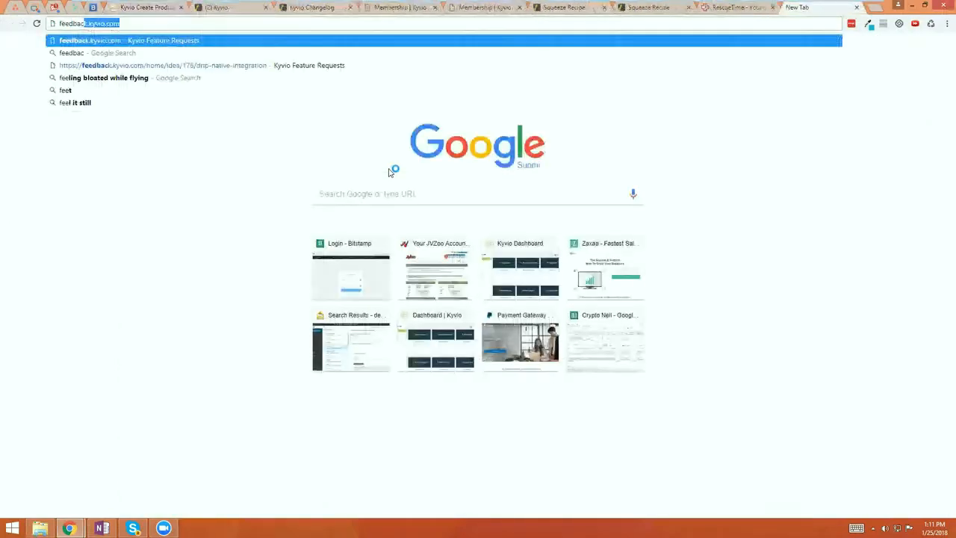
key(Return)
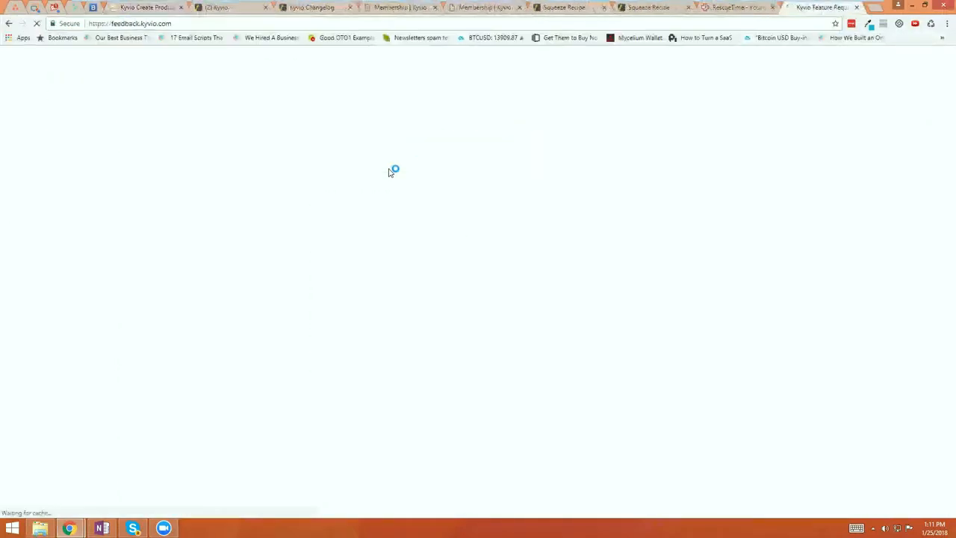
scroll(357, 252, down, 1)
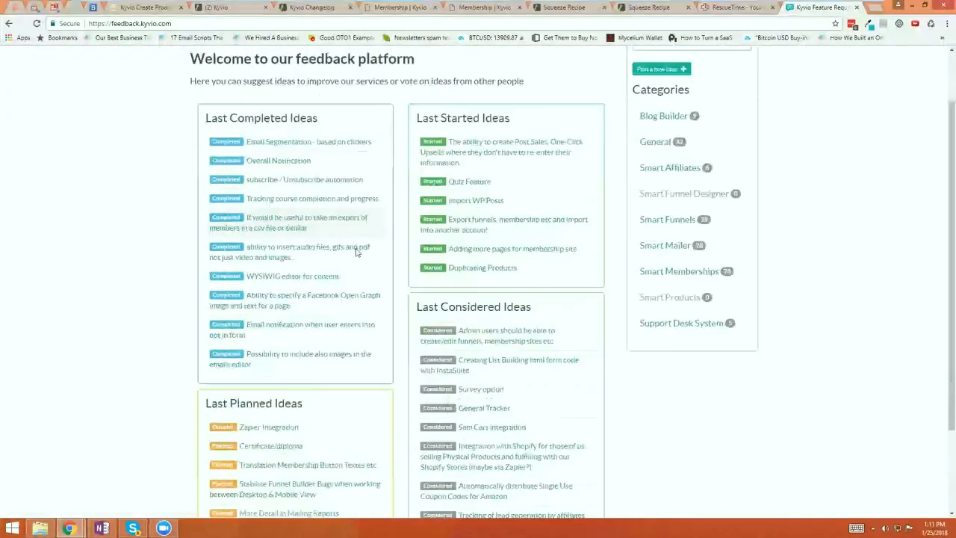
scroll(357, 252, down, 2)
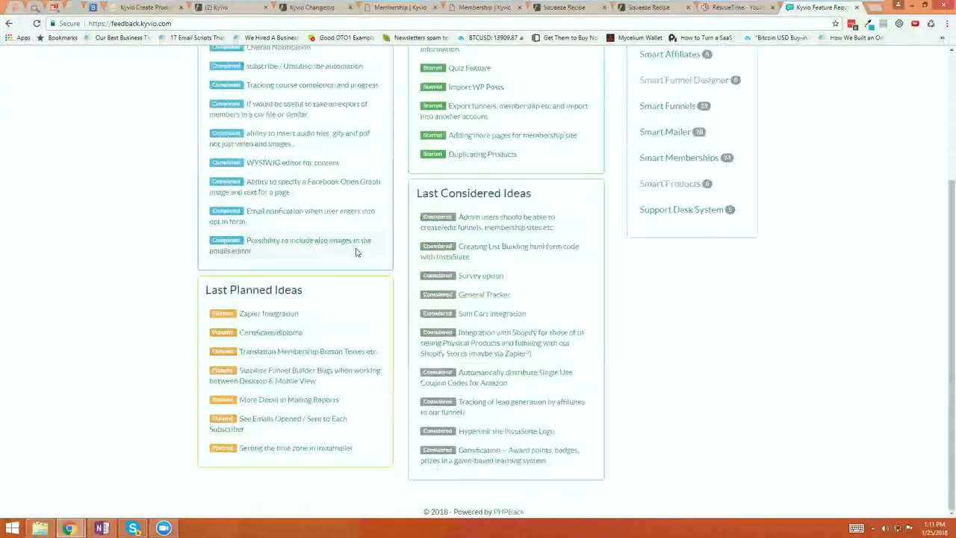
scroll(356, 253, up, 3)
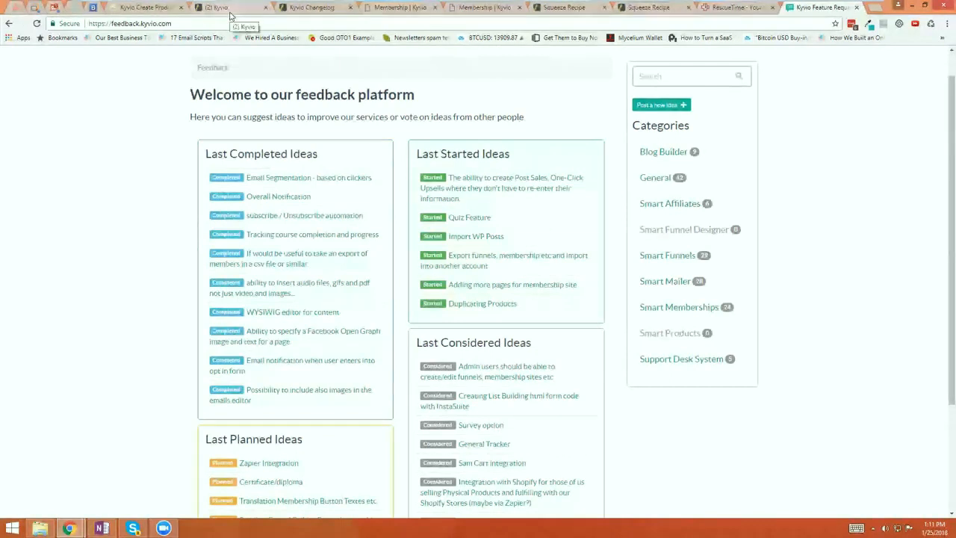
Step: Show the support desk's knowledge base articles and return to the new product form
click(224, 7)
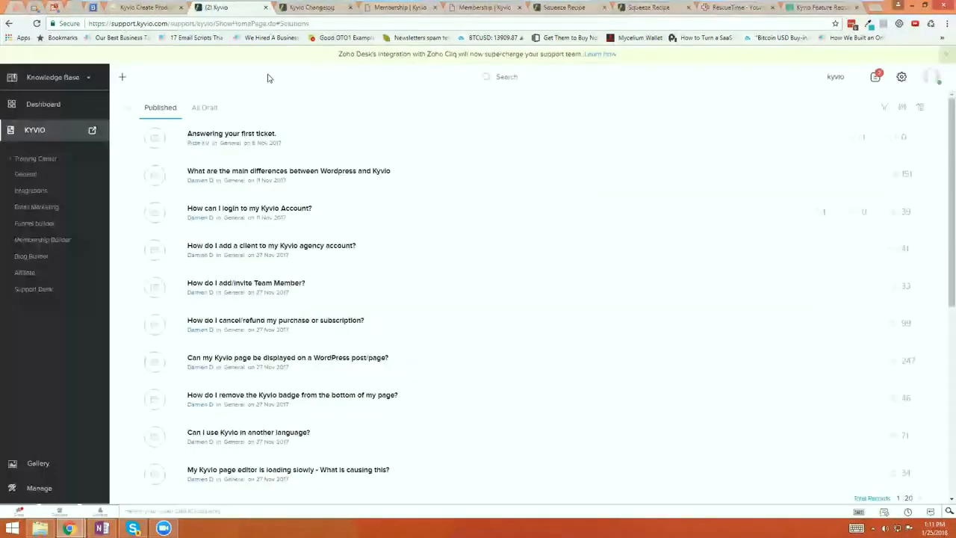
key(ctrl+shift+Tab)
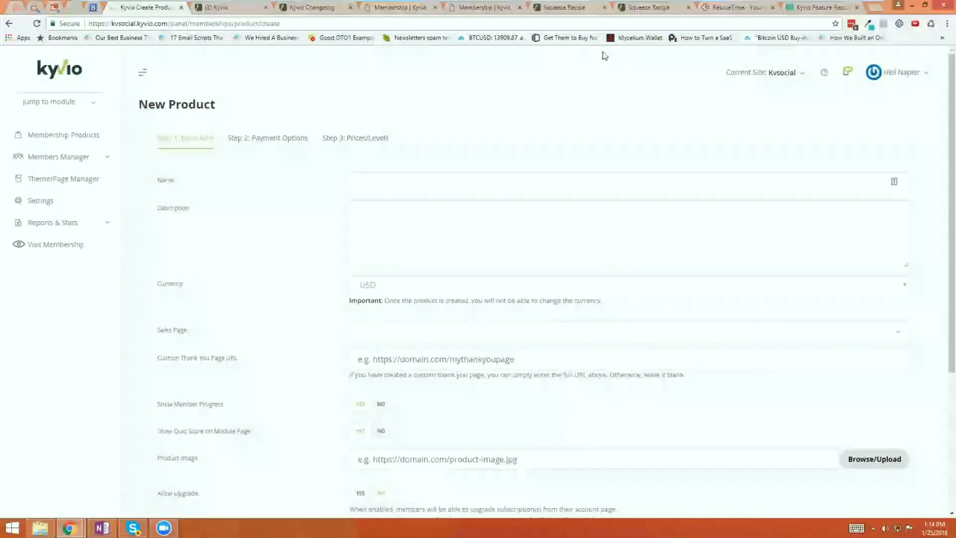
Step: Open the public kyvio.com homepage in a new tab
click(875, 7)
text(kyvio)
key(Return)
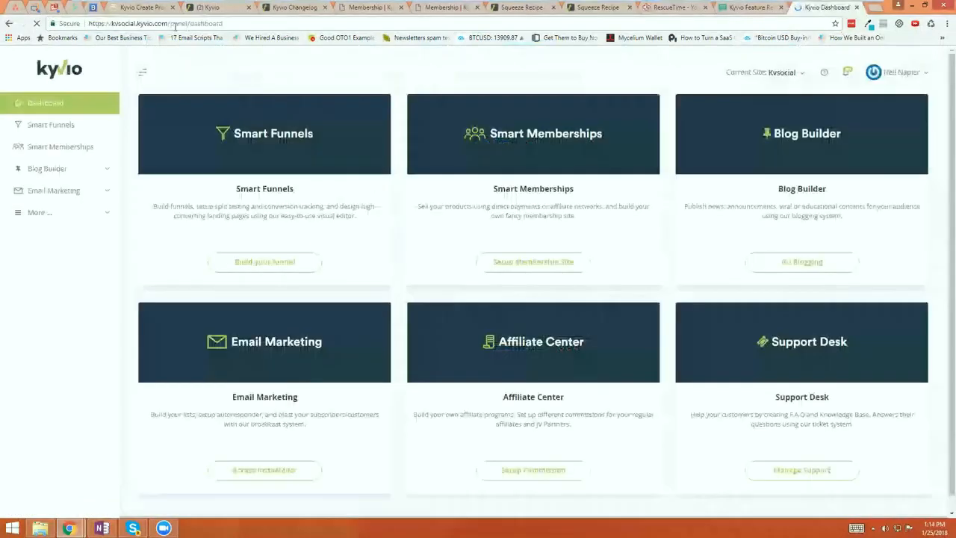
click(174, 24)
text(kyvio.com/)
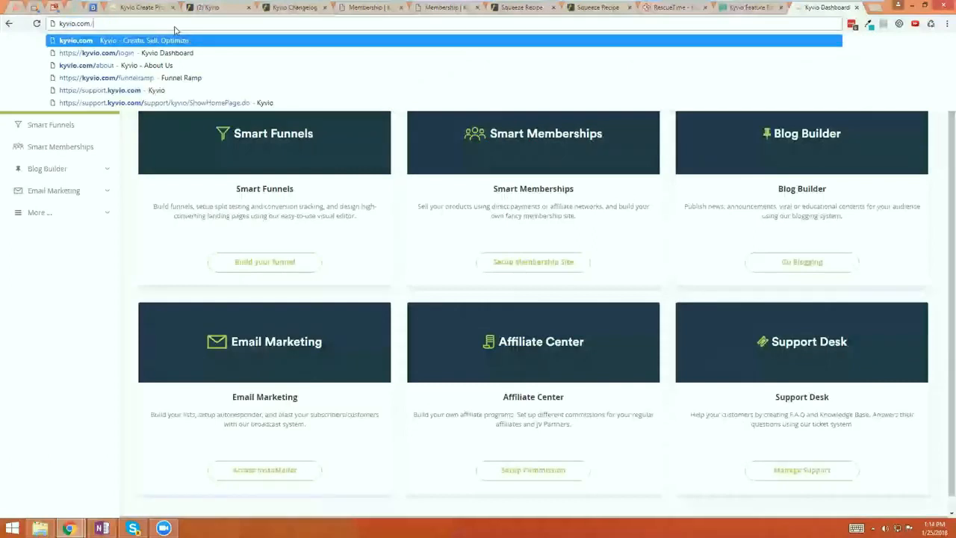
key(Return)
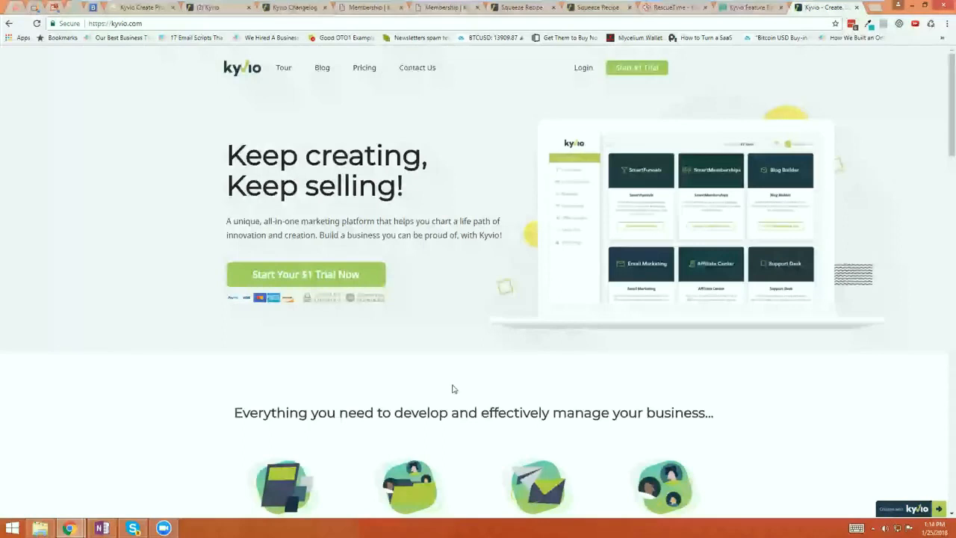
Step: Examine the Kyvio homepage from its feature overview and customer testimonials down to the footer links
scroll(452, 389, down, 1)
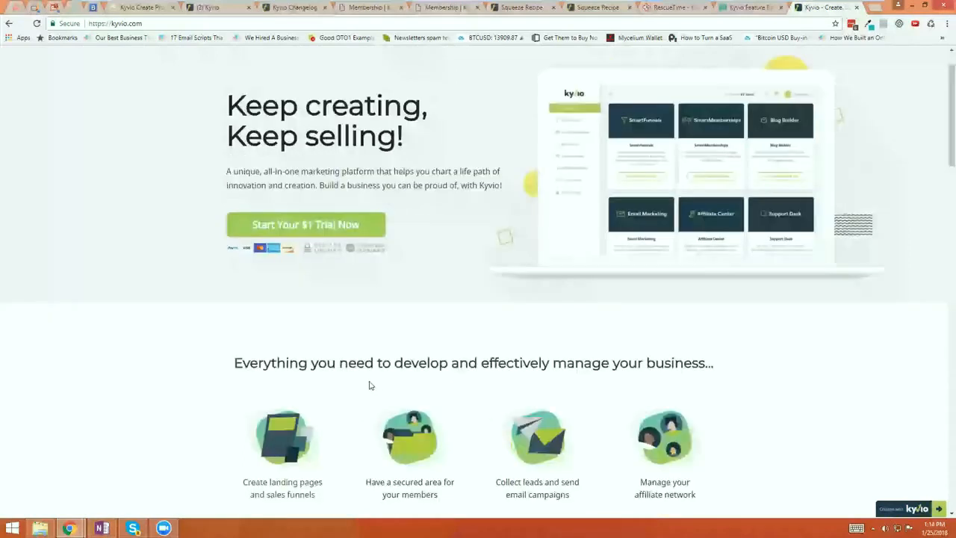
scroll(369, 383, down, 2)
scroll(371, 382, down, 6)
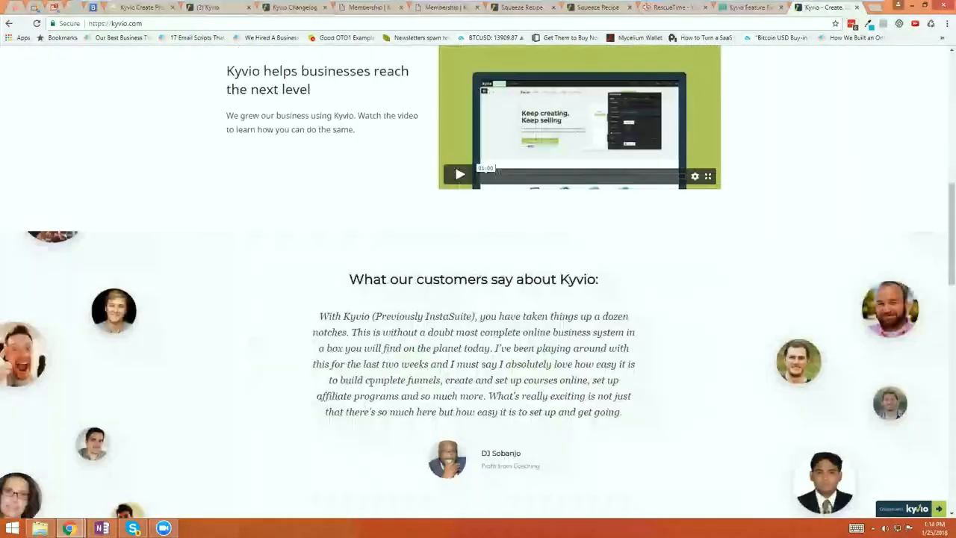
scroll(369, 385, up, 6)
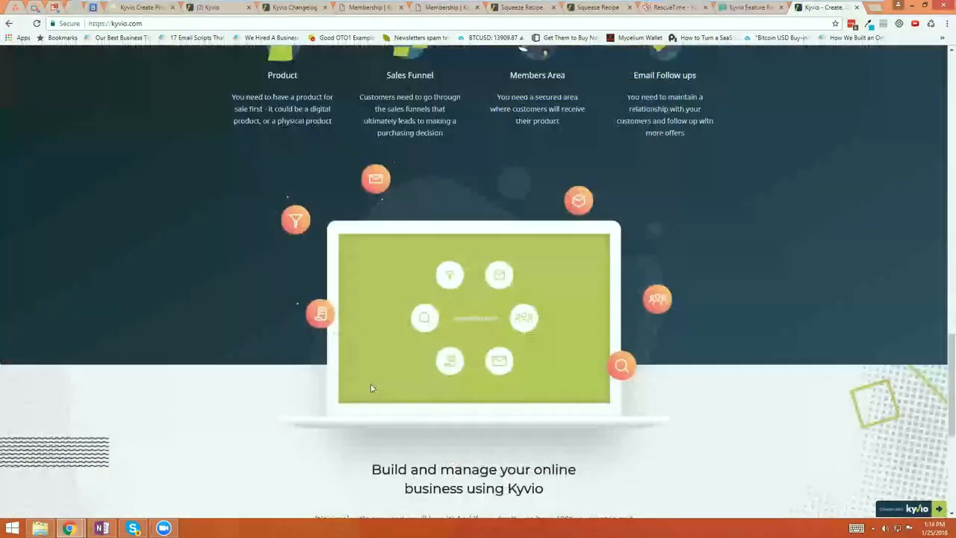
scroll(371, 387, down, 8)
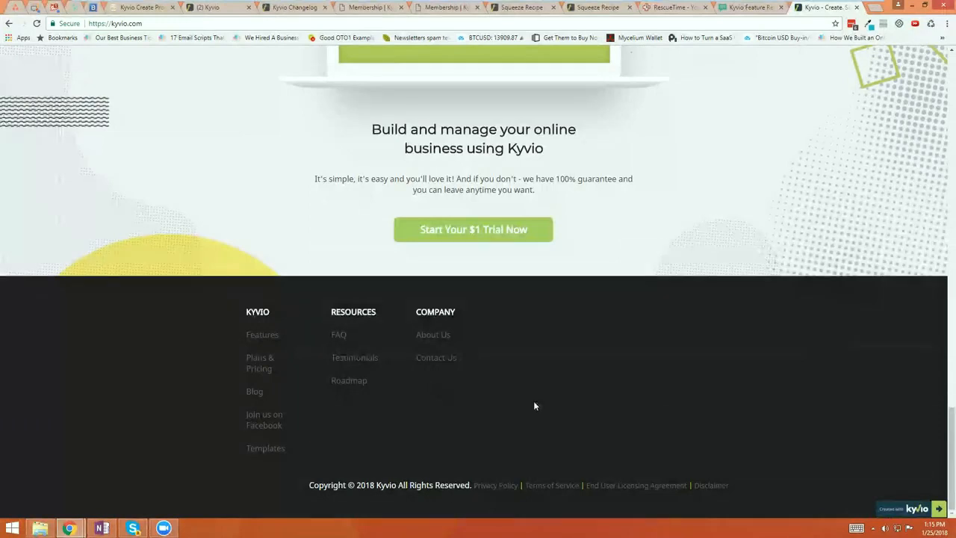
scroll(535, 406, up, 5)
scroll(597, 317, up, 10)
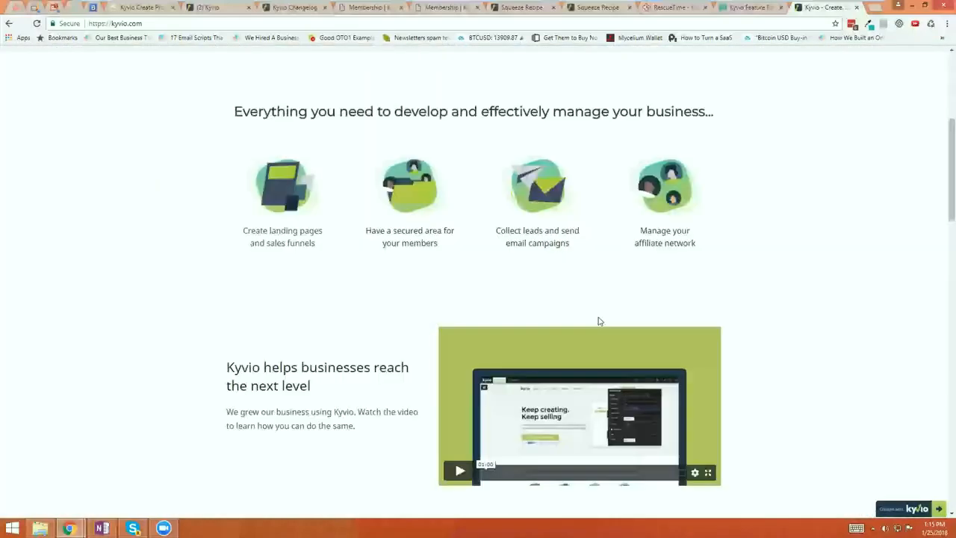
scroll(597, 321, up, 3)
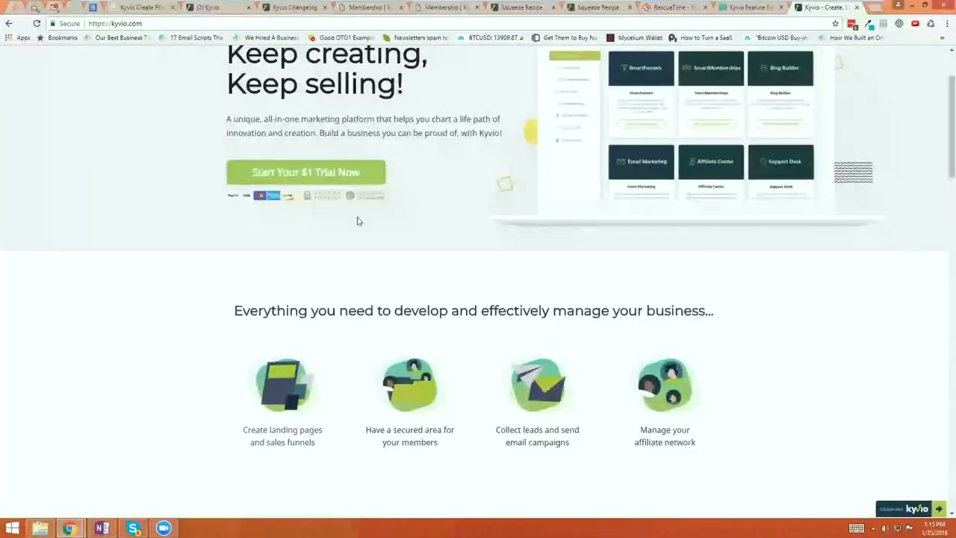
Step: Open the Plans and Pricing page and compare the plans, expanding and collapsing the Smart Products features
click(348, 182)
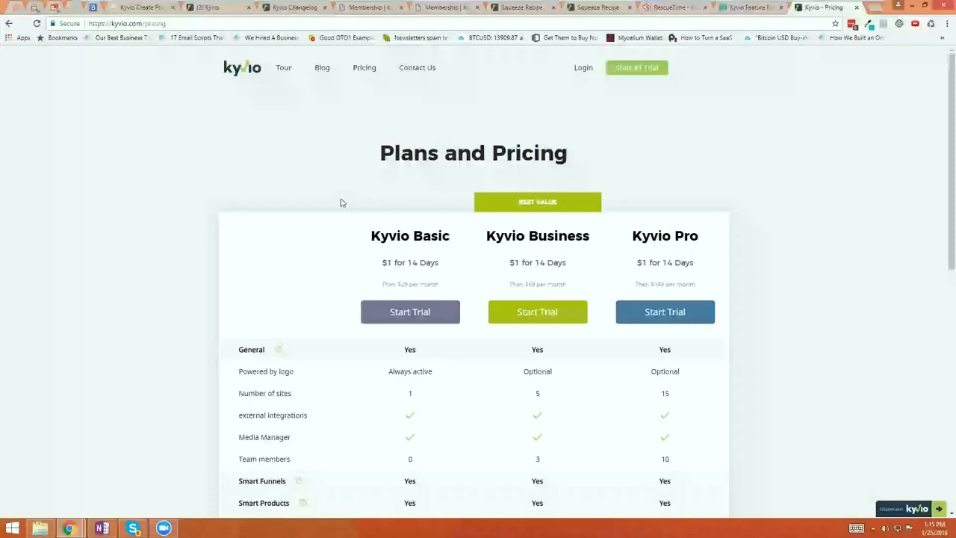
scroll(338, 234, down, 3)
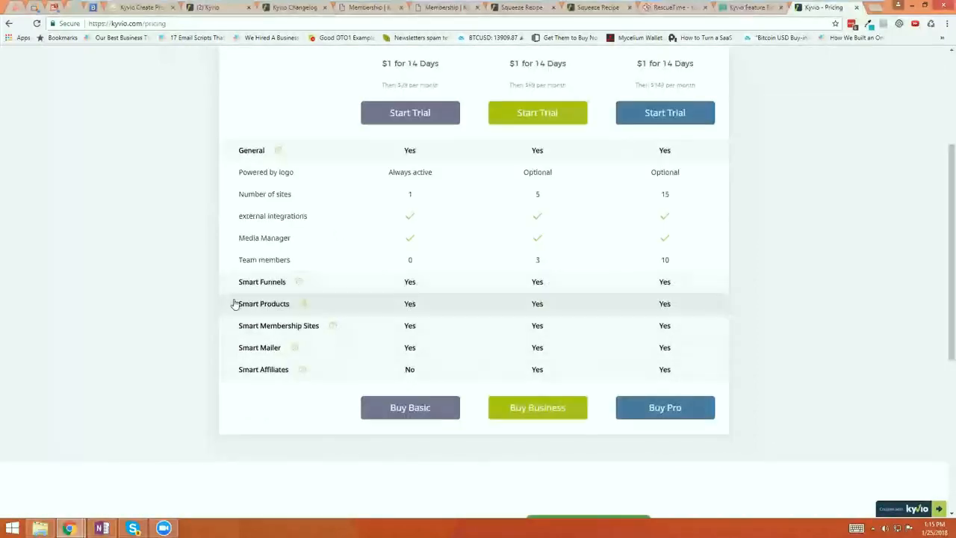
click(234, 304)
scroll(218, 312, down, 2)
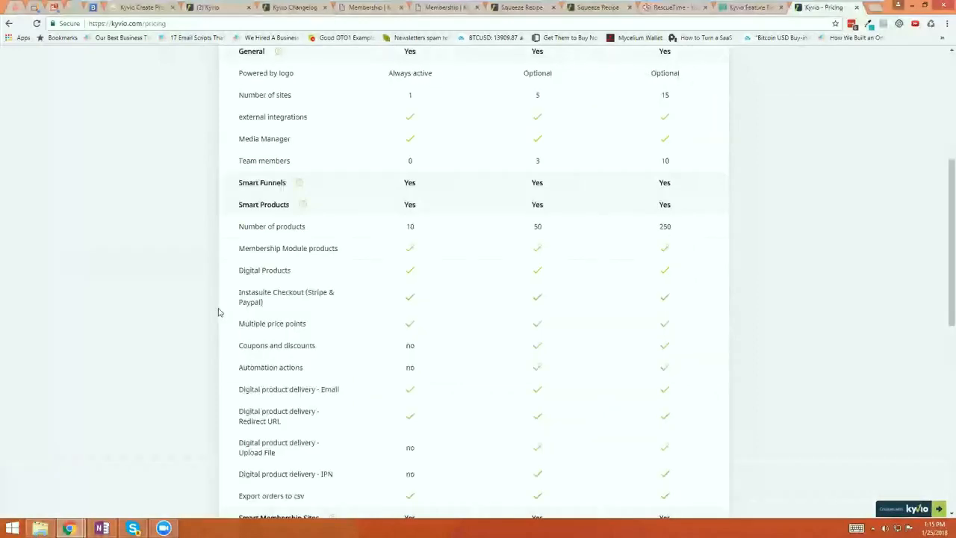
scroll(218, 312, up, 2)
click(220, 309)
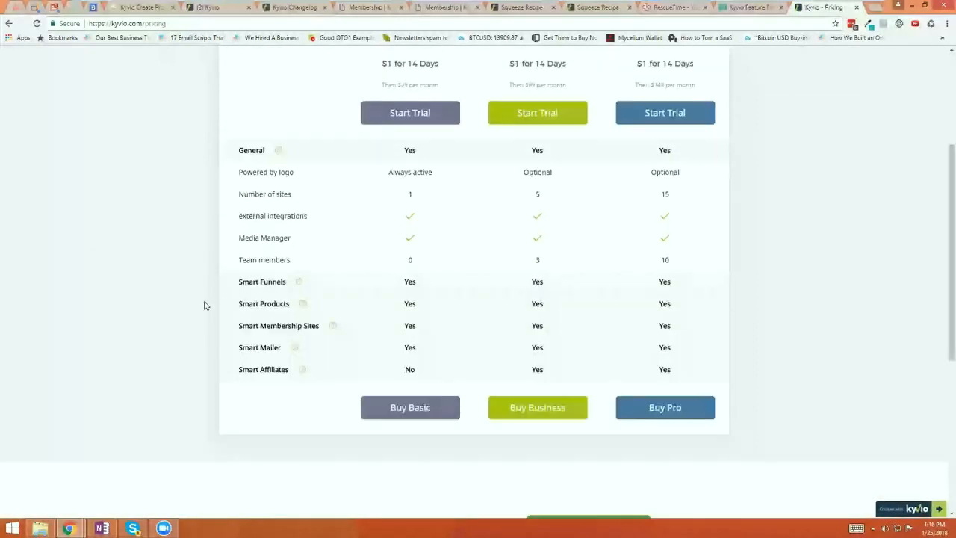
scroll(207, 305, up, 4)
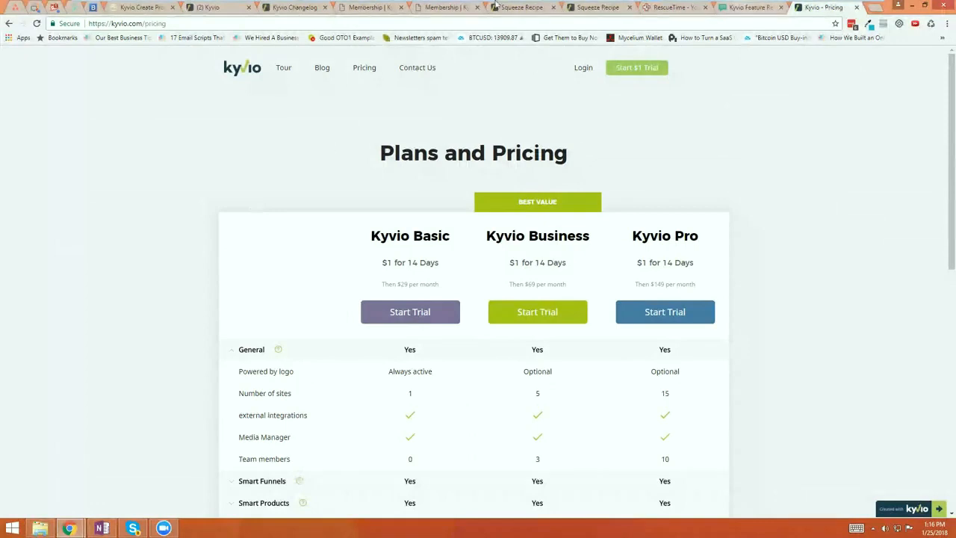
Step: Return to the new product form and view the site creation, management and switching options
click(162, 8)
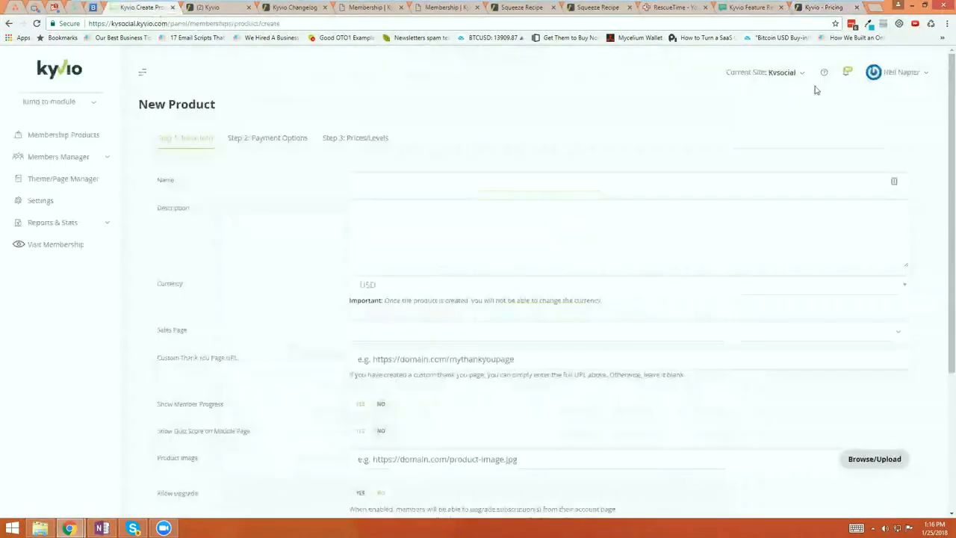
click(802, 73)
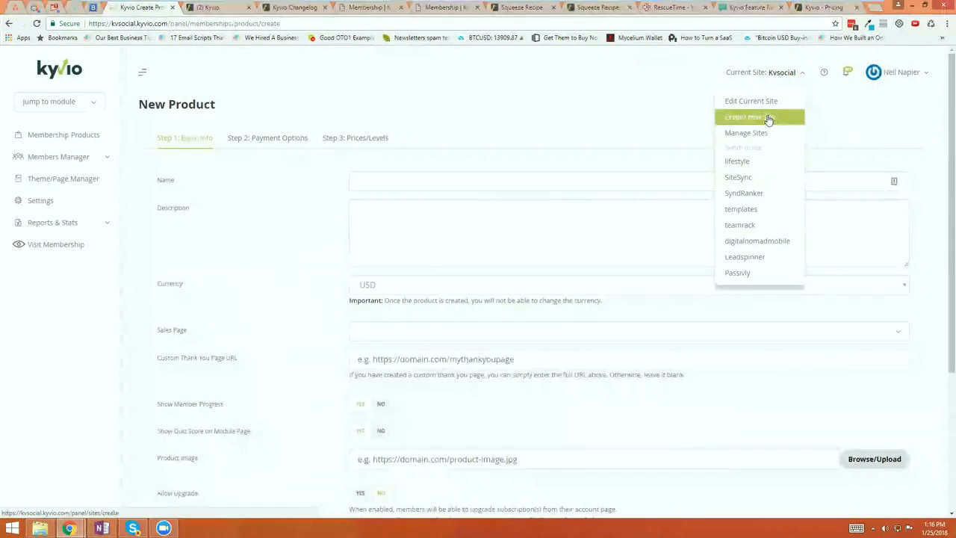
click(669, 125)
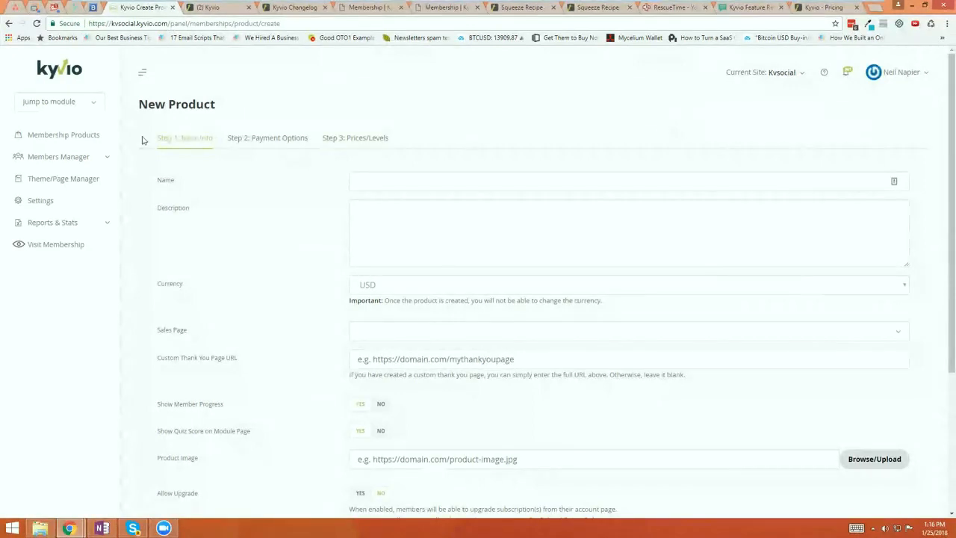
Step: Show the list of recent notifications on the new product page
drag(320, 138, 411, 143)
click(415, 117)
click(846, 78)
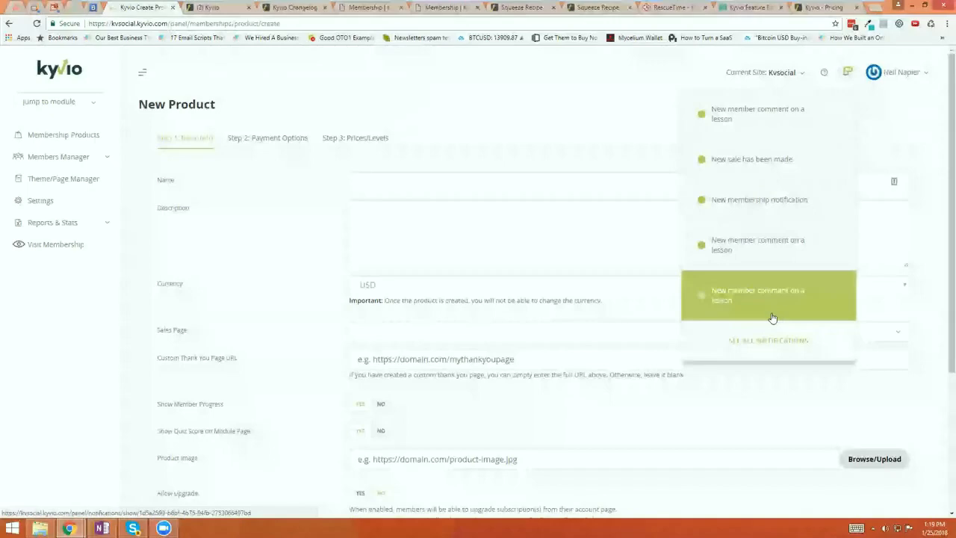
Step: Return to the feedback platform and open the General category of ideas
click(762, 9)
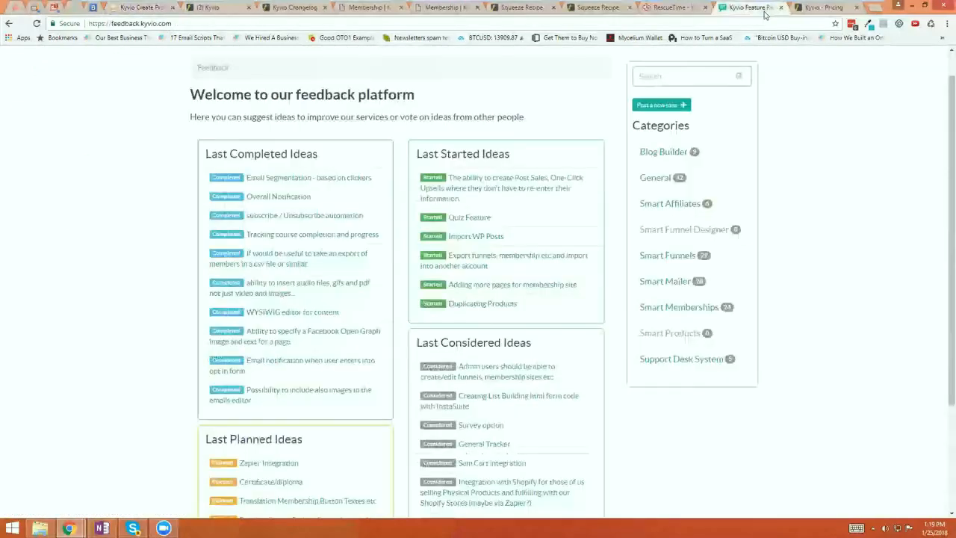
scroll(434, 114, up, 1)
scroll(547, 204, down, 1)
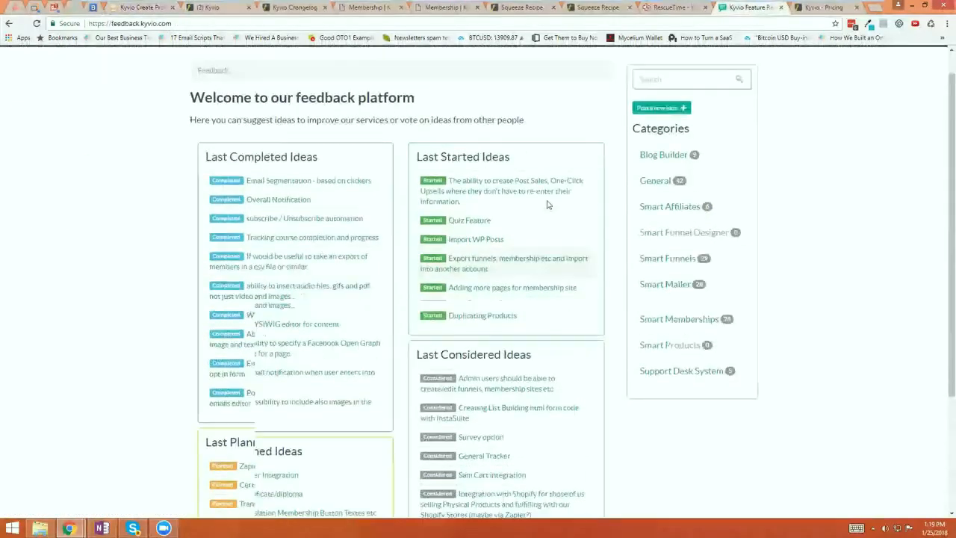
scroll(547, 204, up, 1)
click(532, 212)
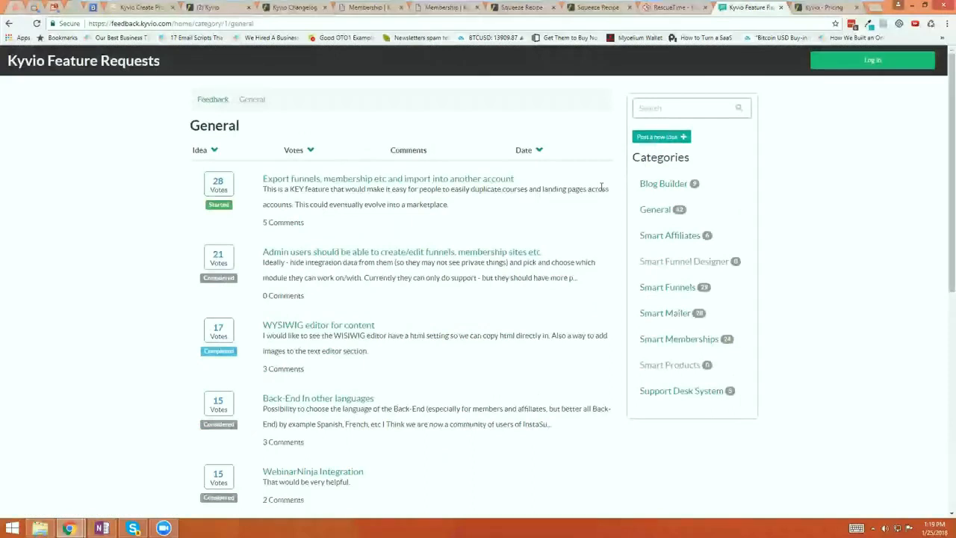
Step: Open the Kyvio deal page on AppSumo in a new tab
click(874, 8)
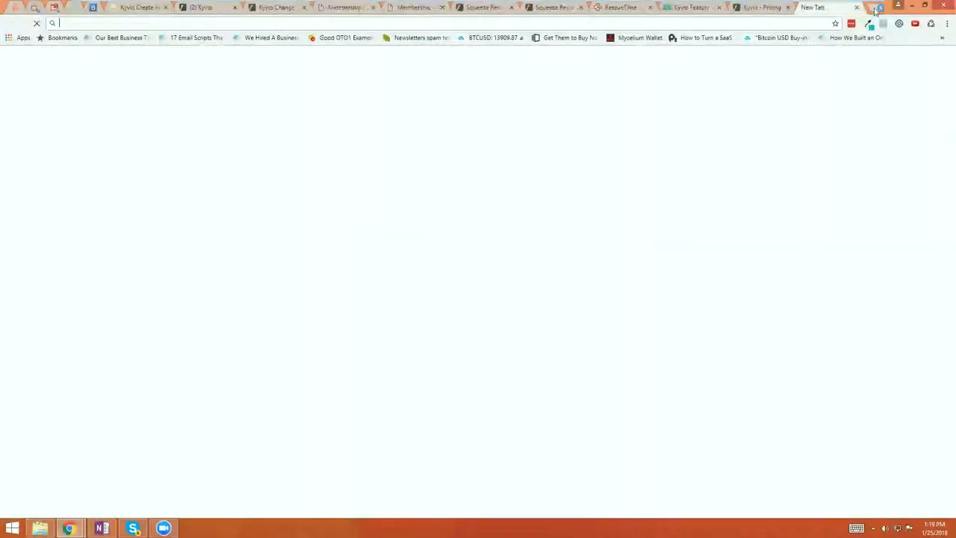
text(apps)
key(Return)
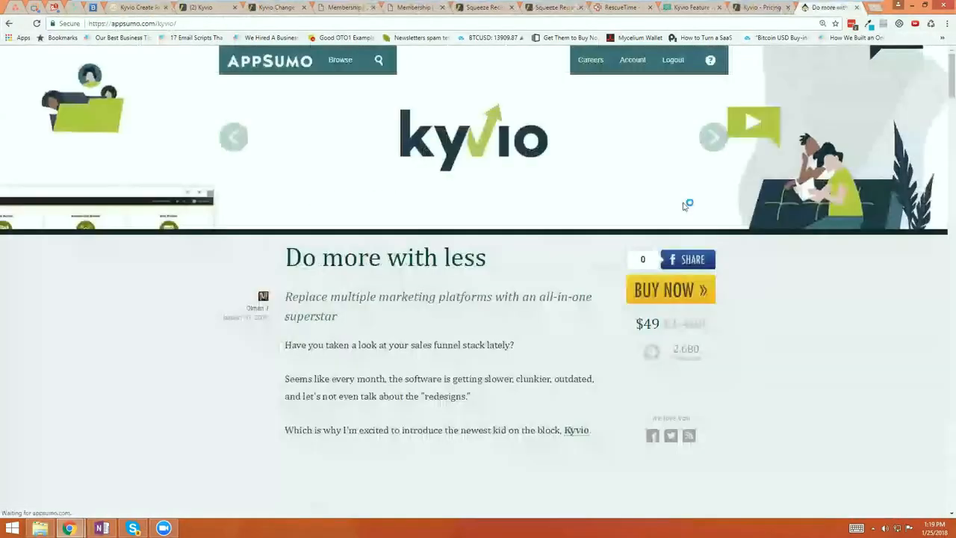
Step: Return to the General feature requests and review the most-voted ideas
click(691, 8)
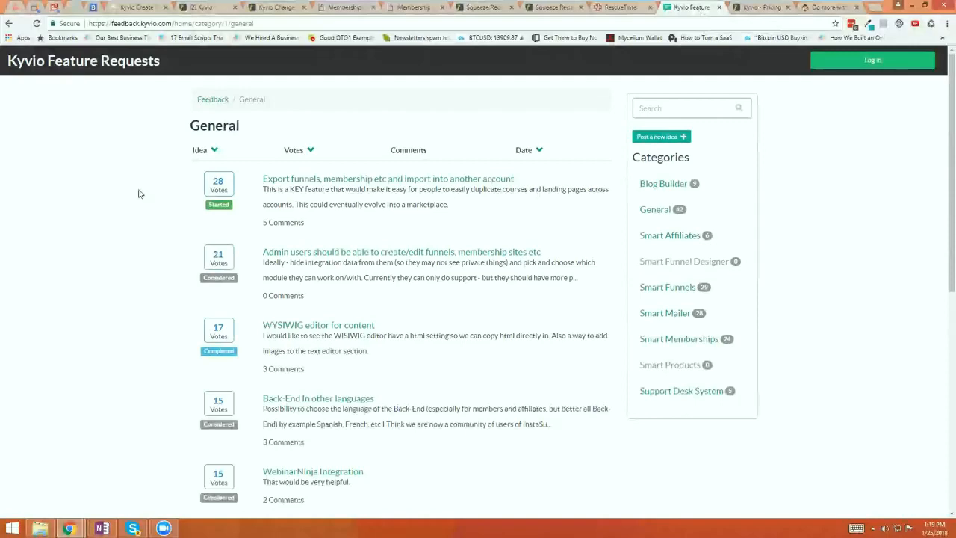
scroll(142, 192, down, 1)
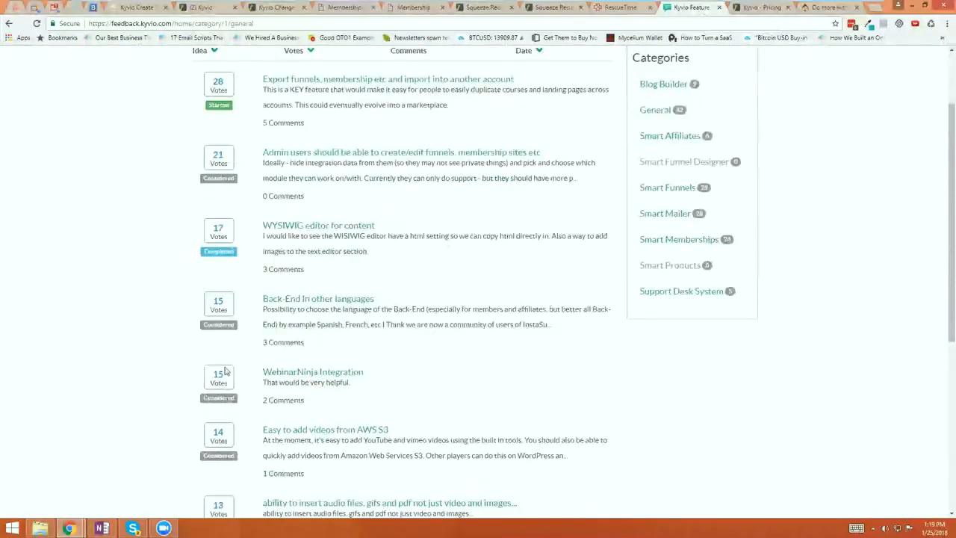
scroll(225, 370, up, 1)
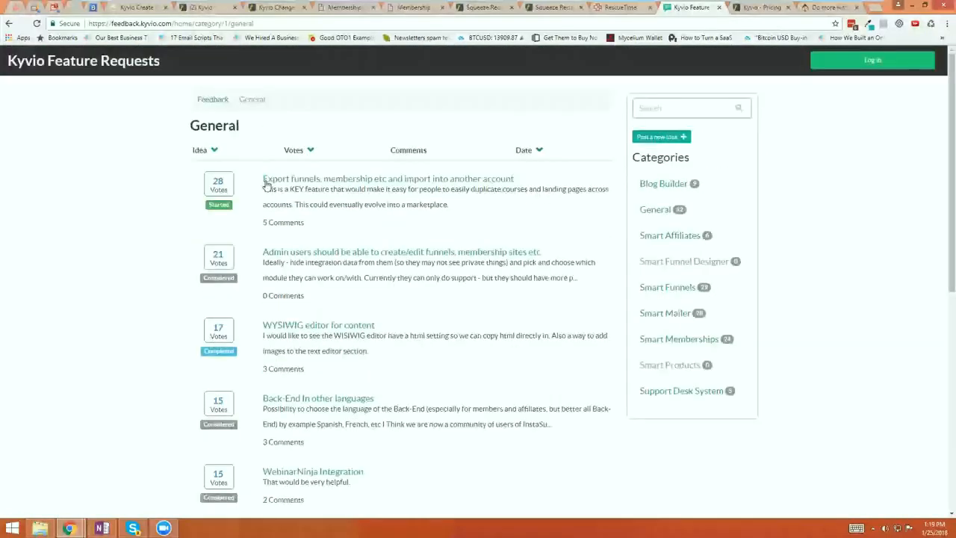
scroll(254, 247, down, 1)
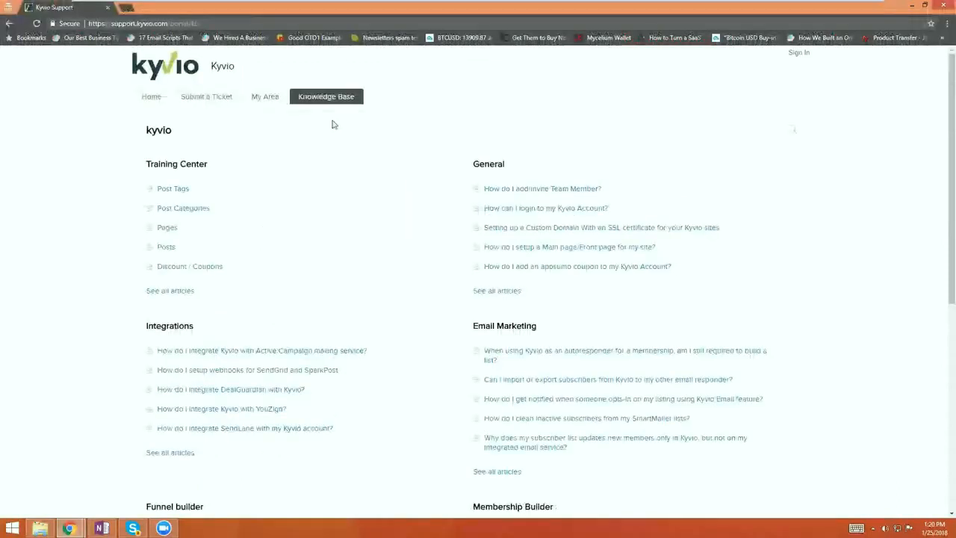
Step: Search the knowledge base for "integrations" and read through the "Integrations and settings" article
click(794, 135)
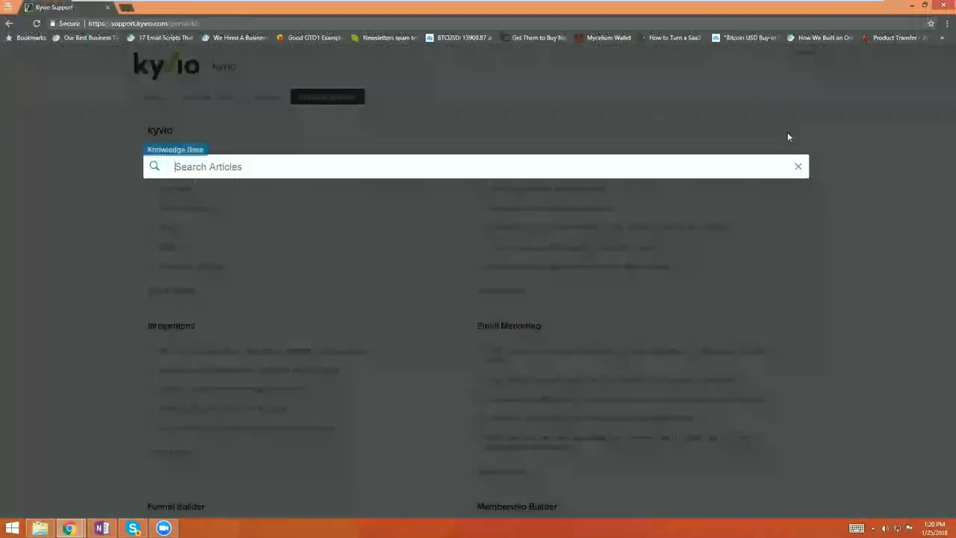
text(integ)
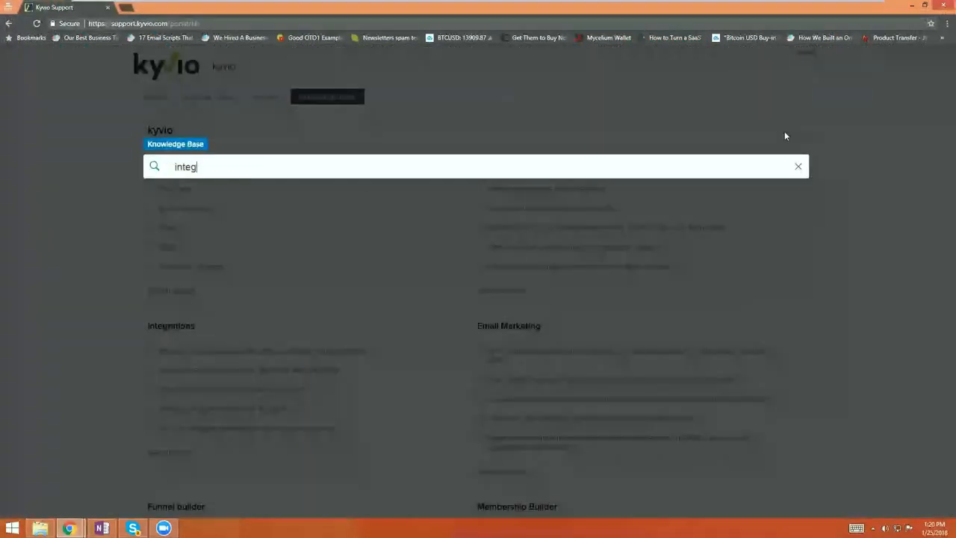
text(rat)
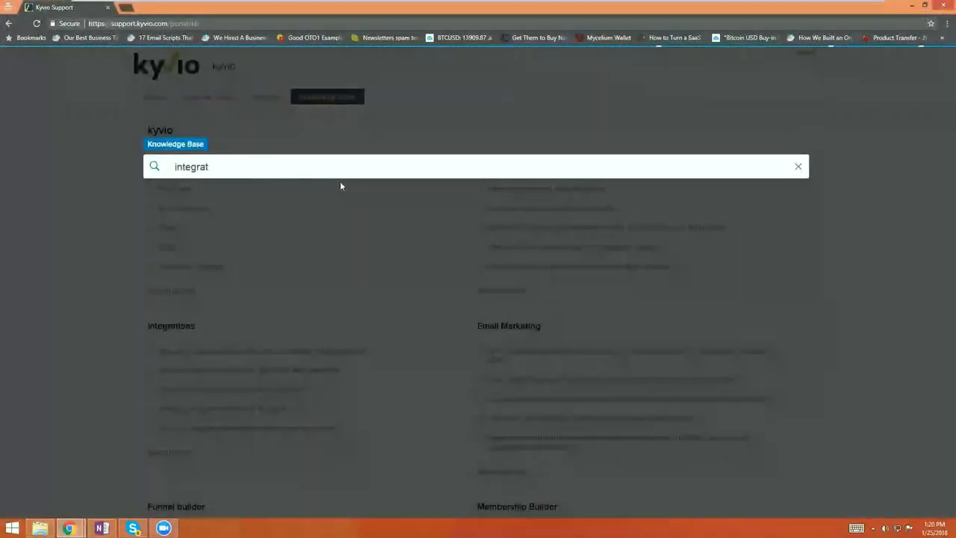
text(ion)
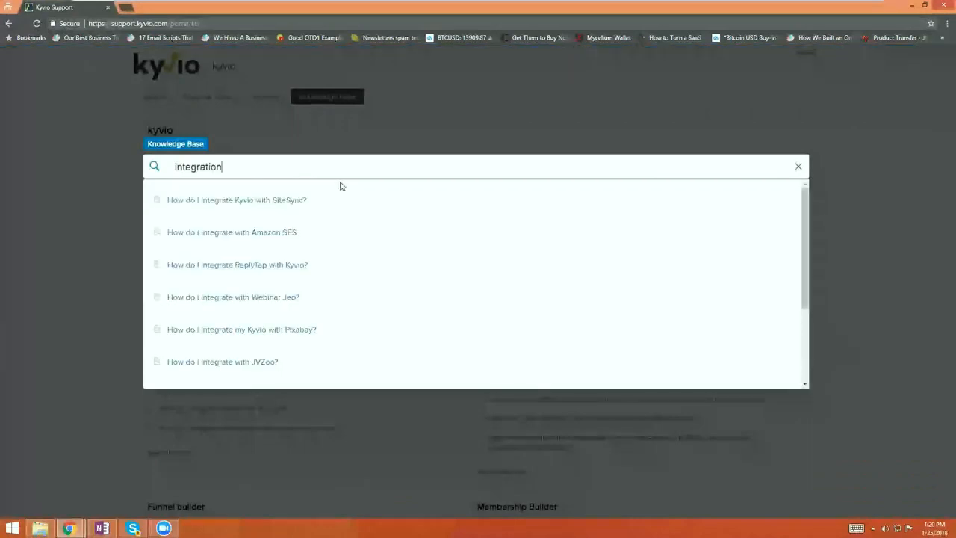
text(s)
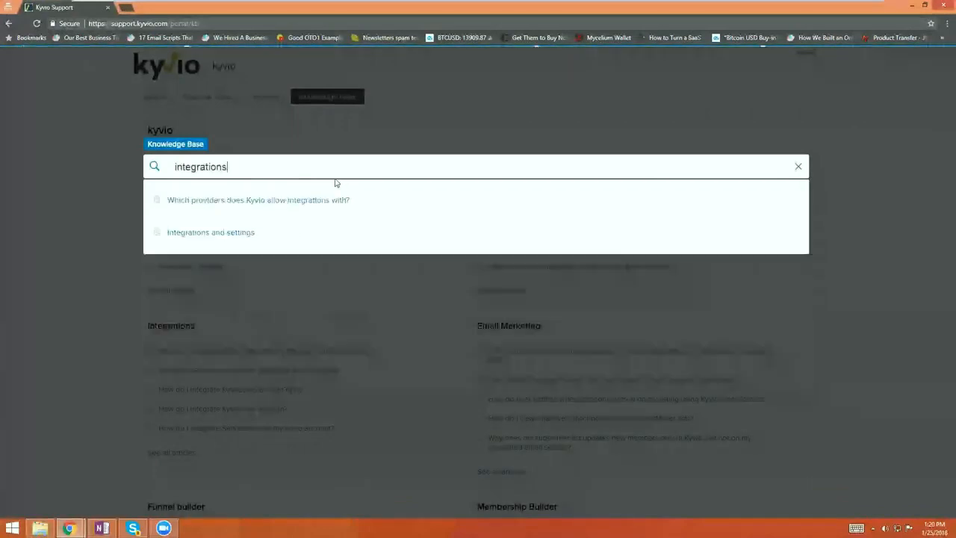
click(232, 240)
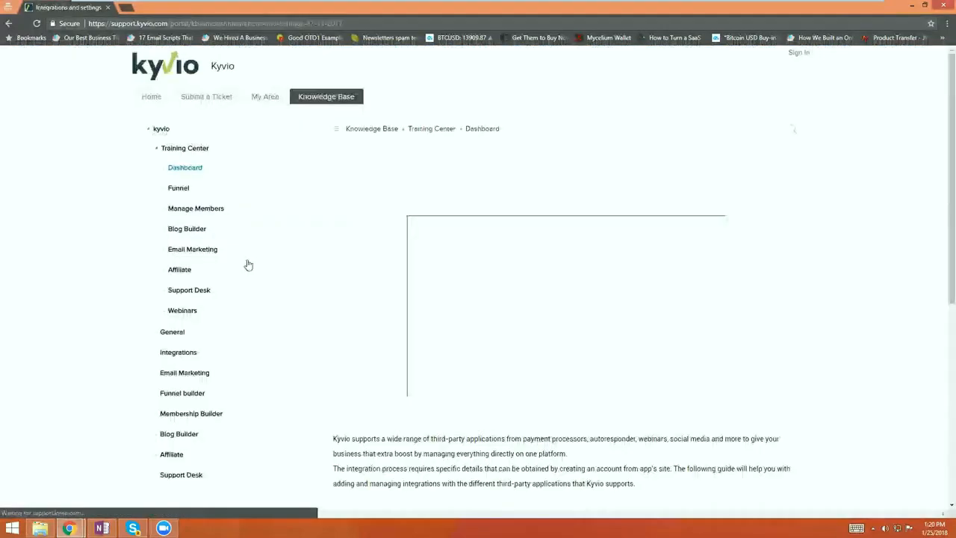
scroll(350, 321, down, 4)
scroll(350, 319, up, 2)
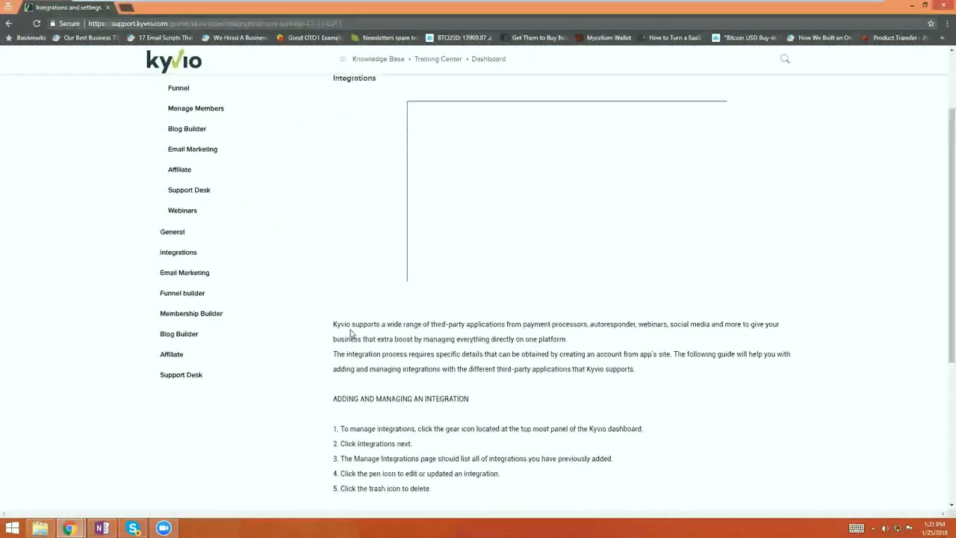
Step: Search the knowledge base for integration articles again and open "Which providers does Kyvio allow integrations with?"
scroll(305, 150, up, 2)
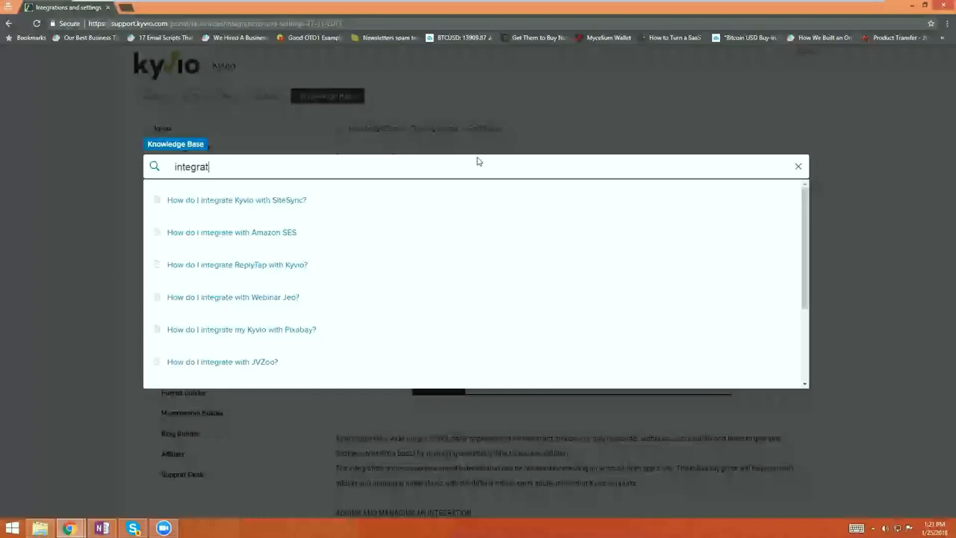
text(io)
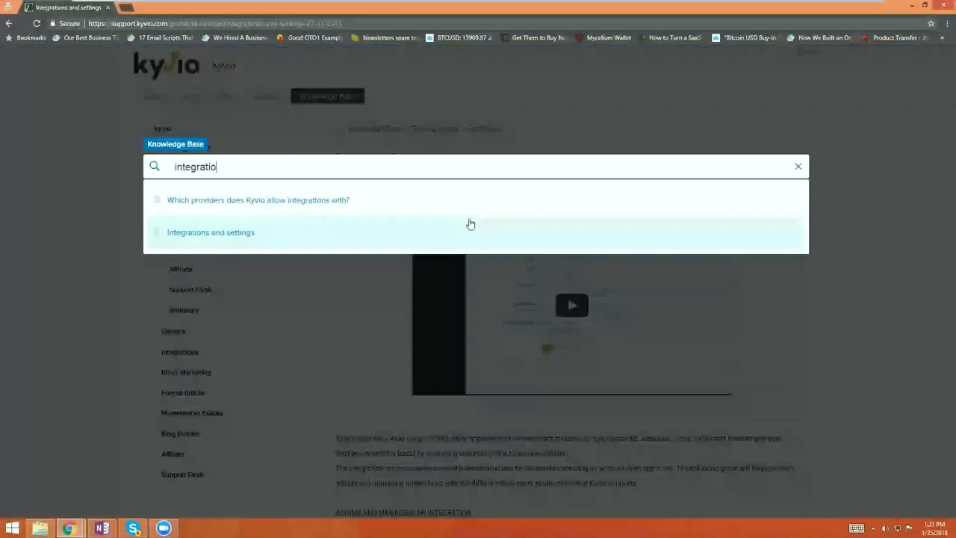
click(470, 224)
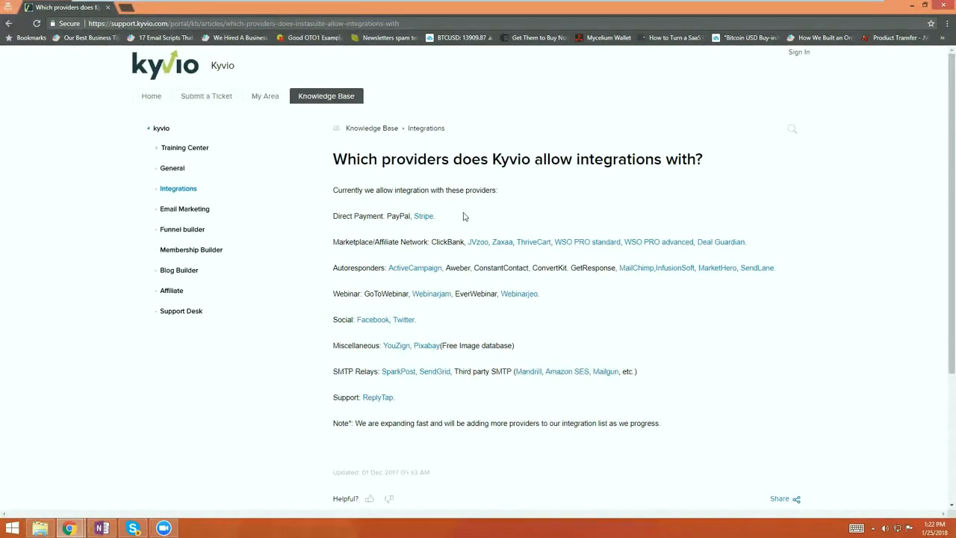
Step: Switch back to the browser window with the Kyvio Feature Requests page and show the start of the General category
key(alt+Tab)
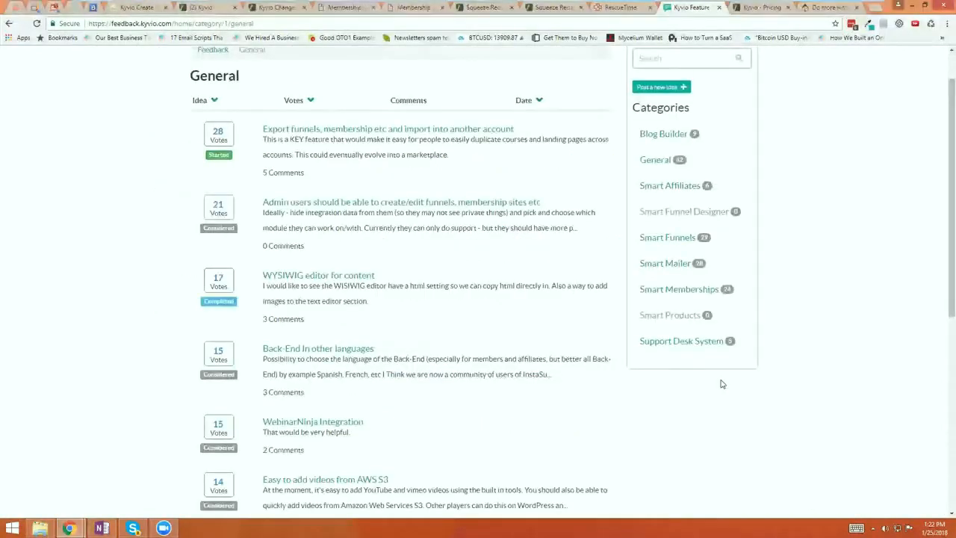
scroll(762, 244, up, 1)
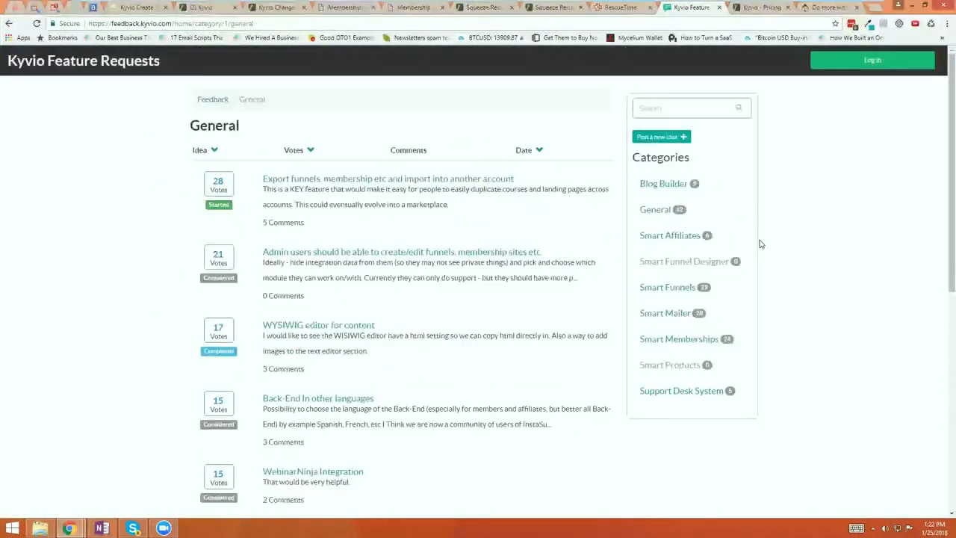
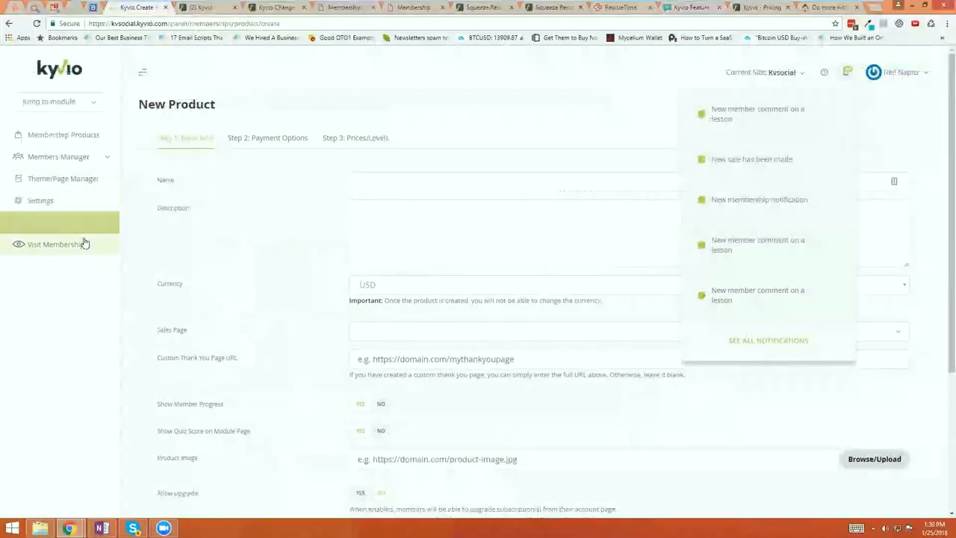
Step: Go to the Email Marketing module's dashboard and open the Coupon Manager from the account options
click(59, 100)
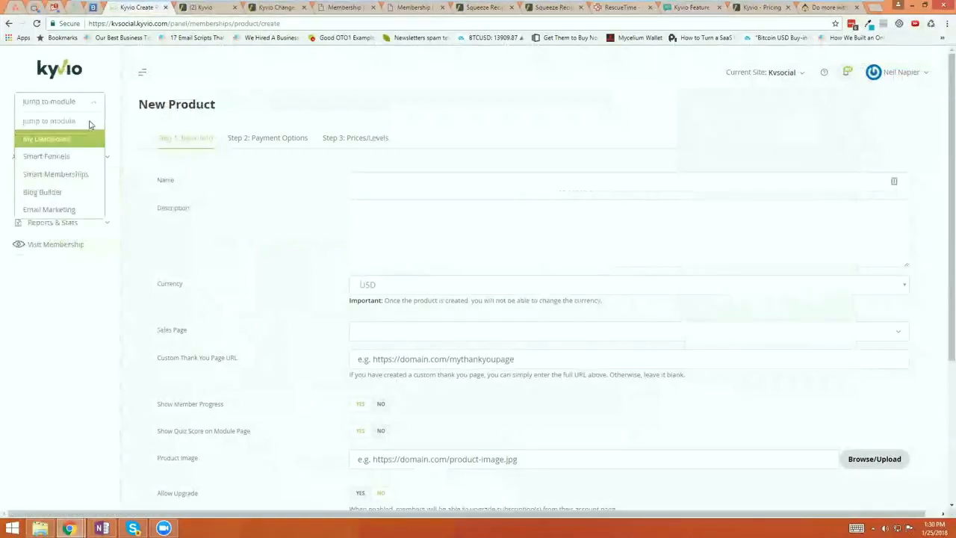
click(80, 209)
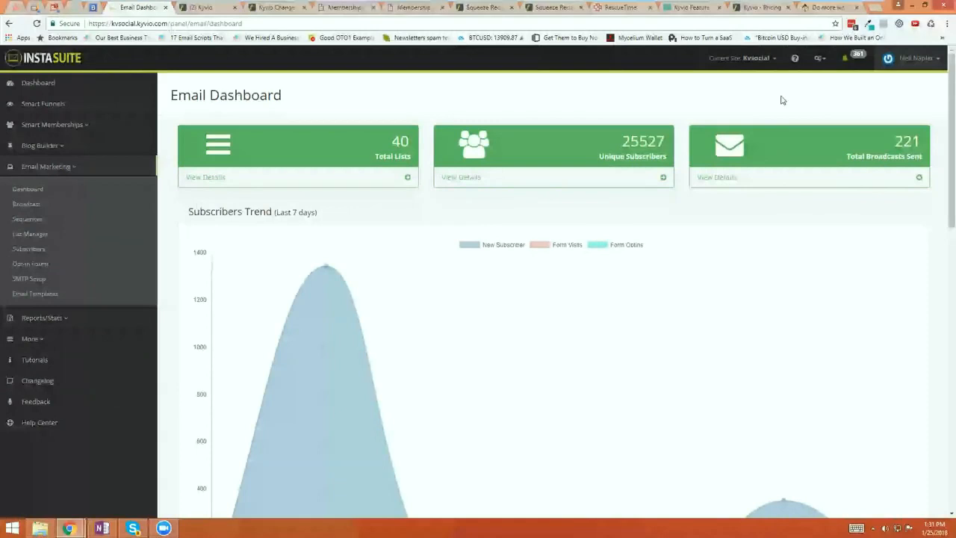
click(819, 58)
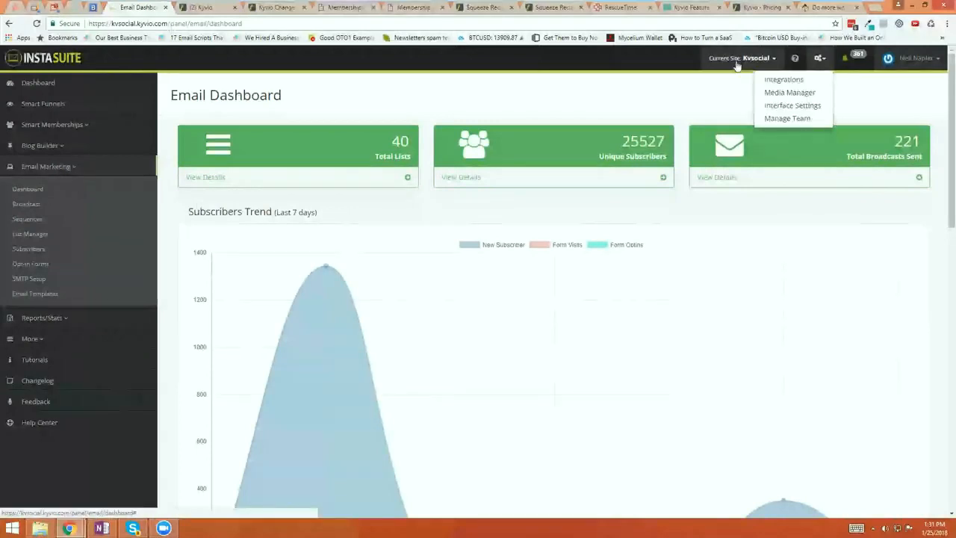
click(738, 60)
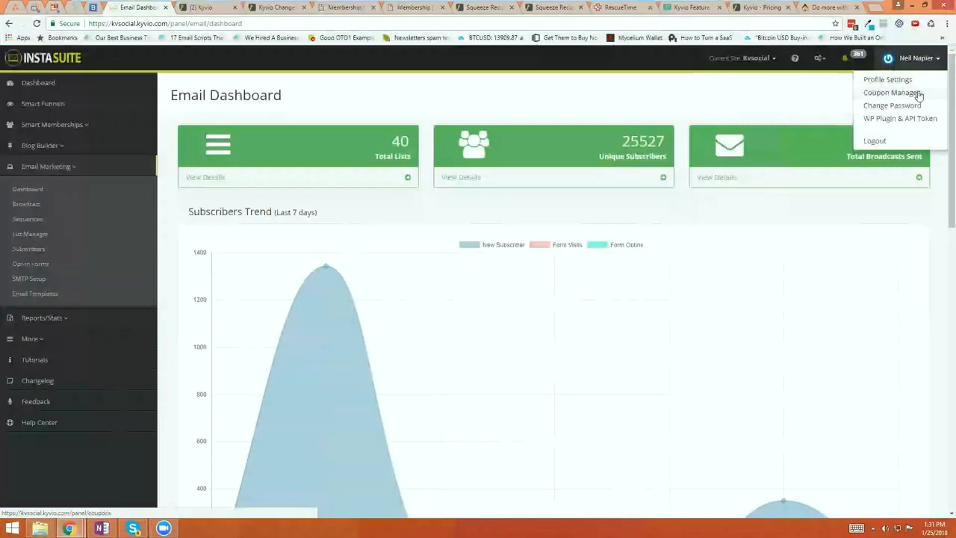
click(892, 93)
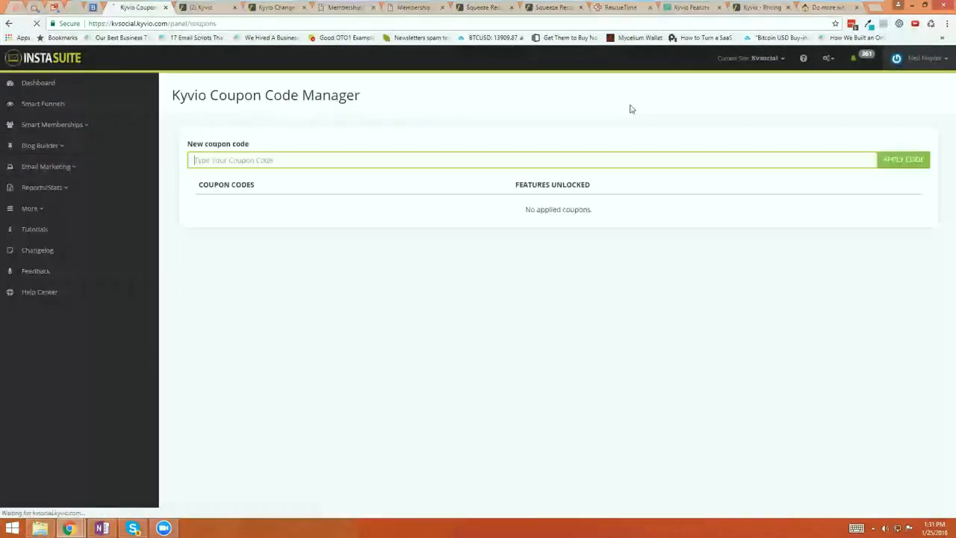
Step: Go to Smart Funnels, open the account settings from there, and show the Coupons section and the Your Account overview
click(63, 103)
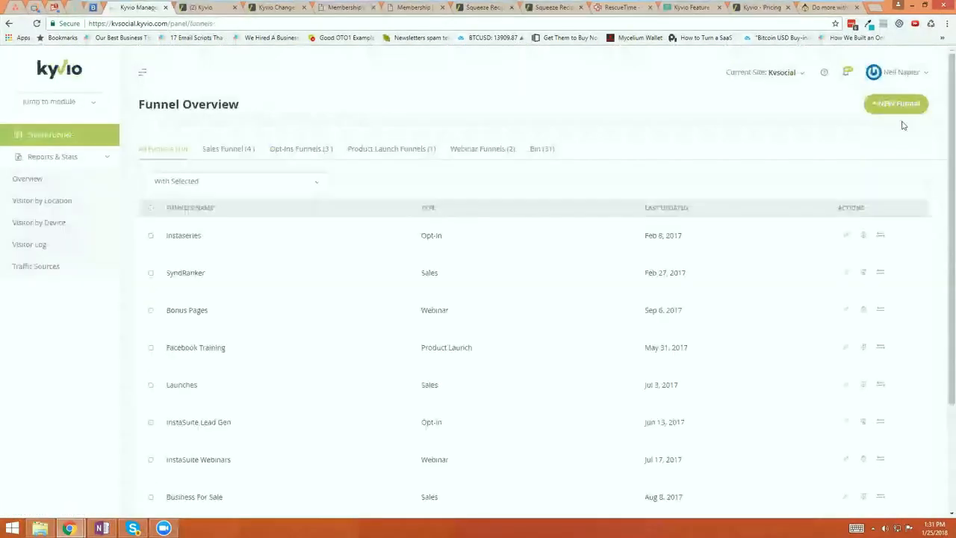
click(925, 75)
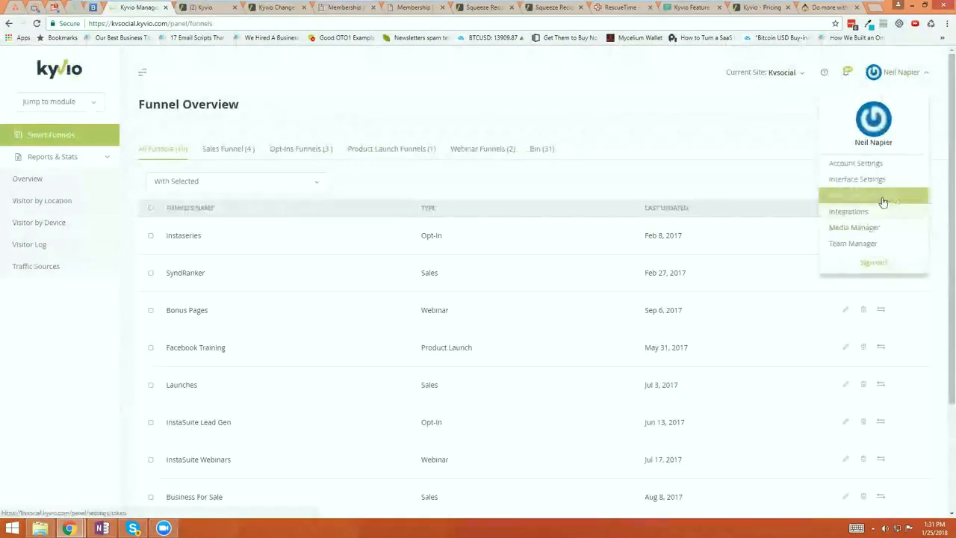
click(796, 165)
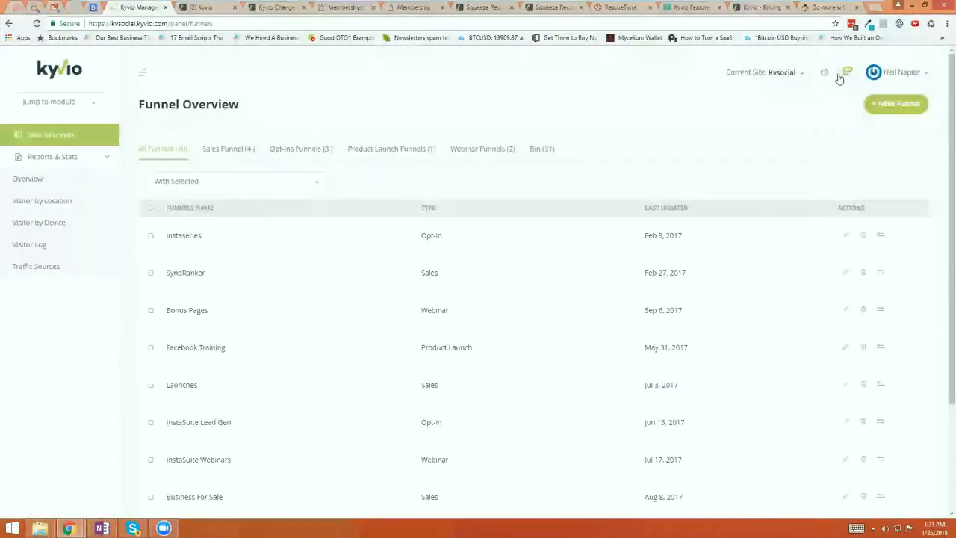
click(901, 72)
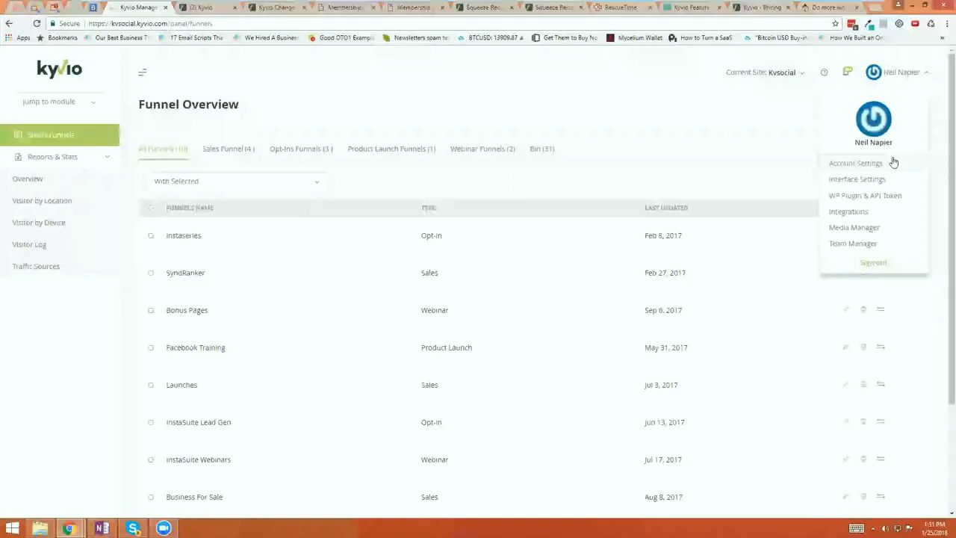
click(855, 163)
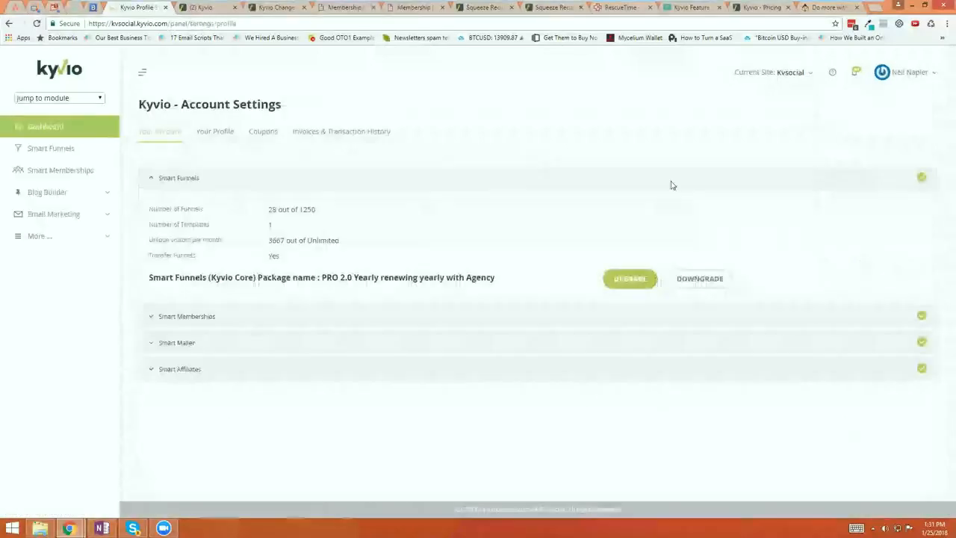
click(263, 134)
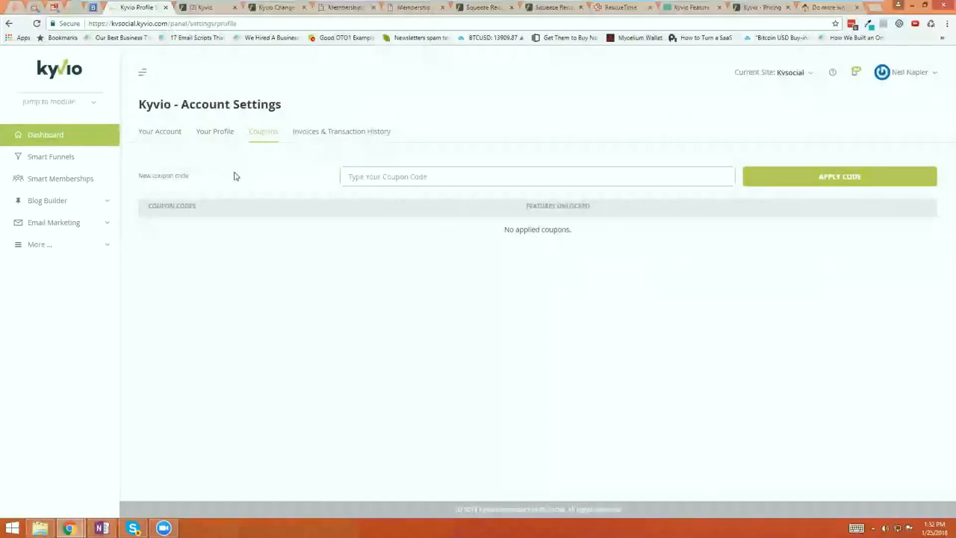
click(172, 141)
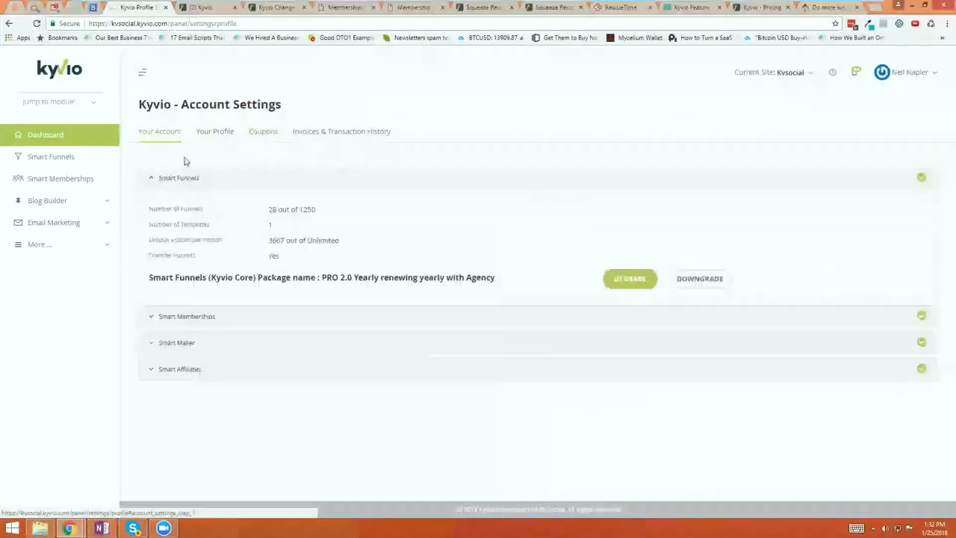
Step: Go to the Smart Memberships products, open the RunCrypto product for editing and show its Contents step
click(58, 165)
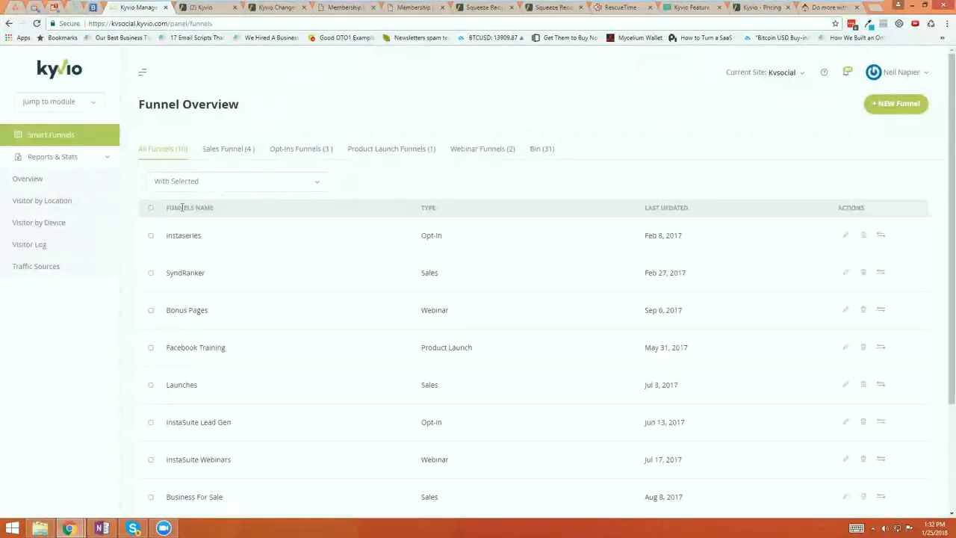
click(87, 109)
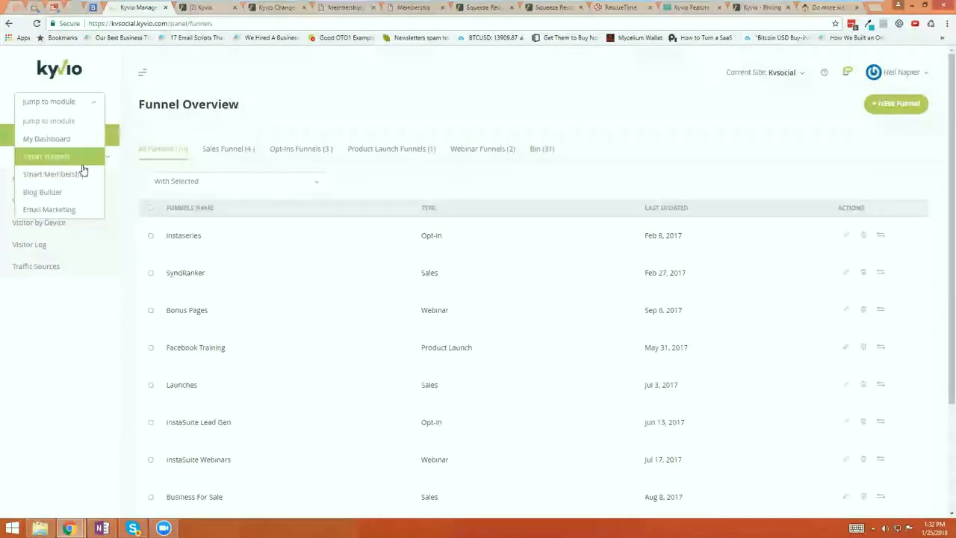
click(84, 171)
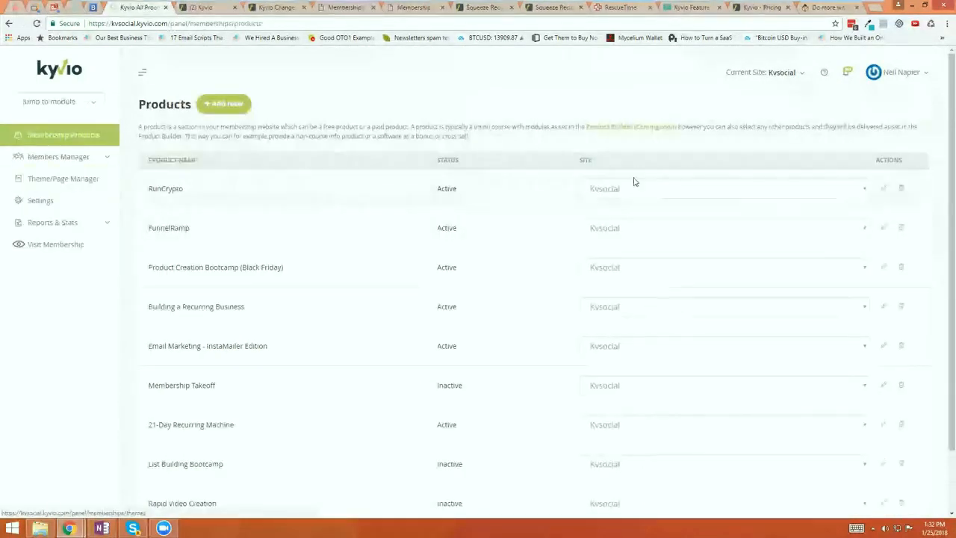
click(885, 190)
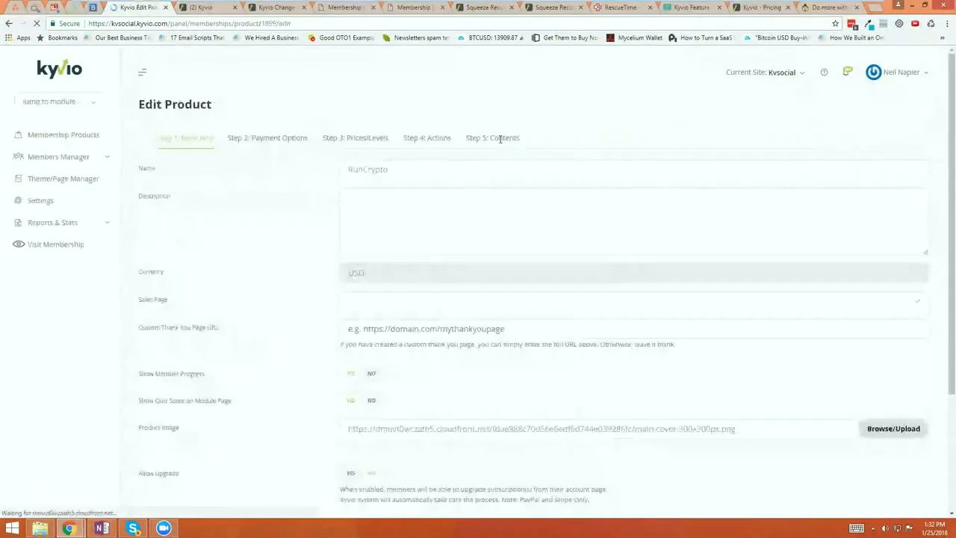
click(500, 140)
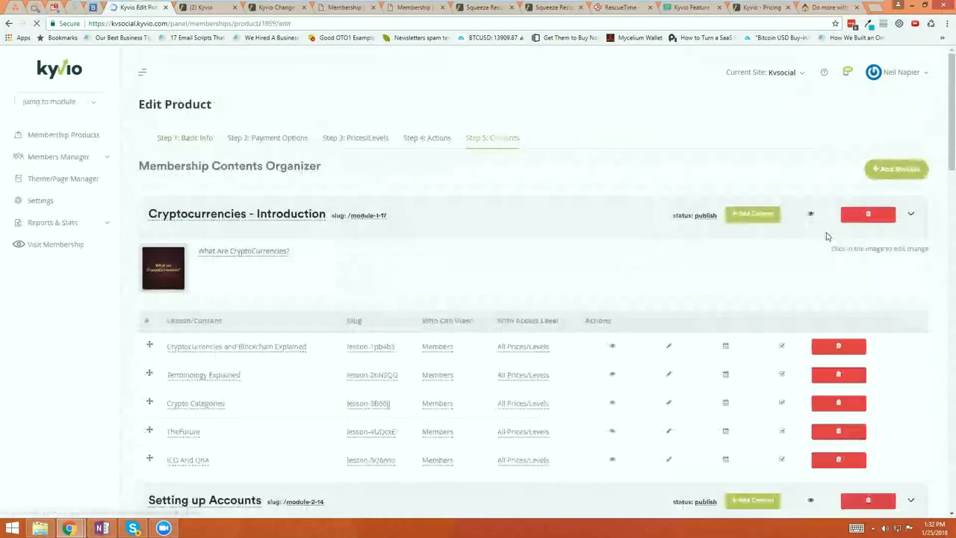
Step: Preview the "Cryptocurrencies - Introduction" module in the members' area and open the Exchanges lesson under "Setting up Accounts"
click(811, 214)
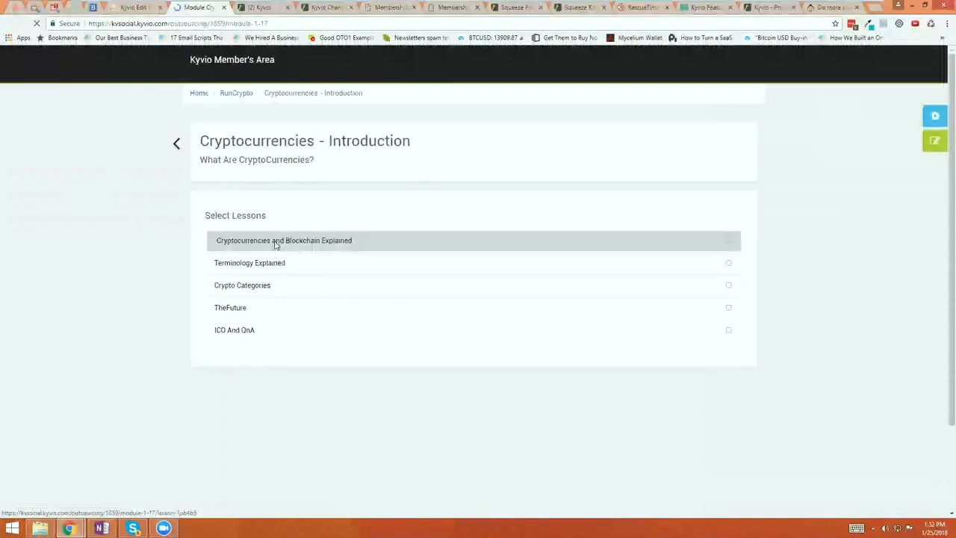
click(276, 242)
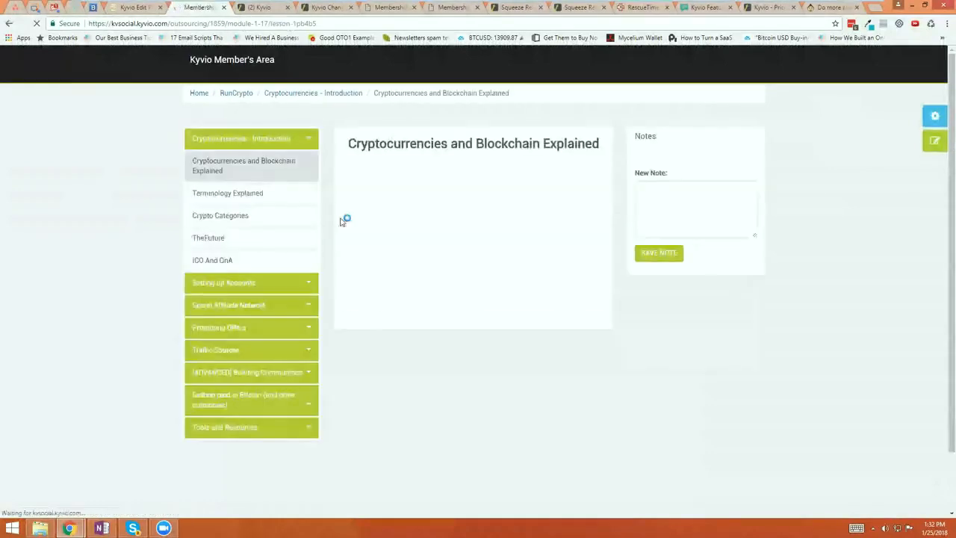
click(251, 284)
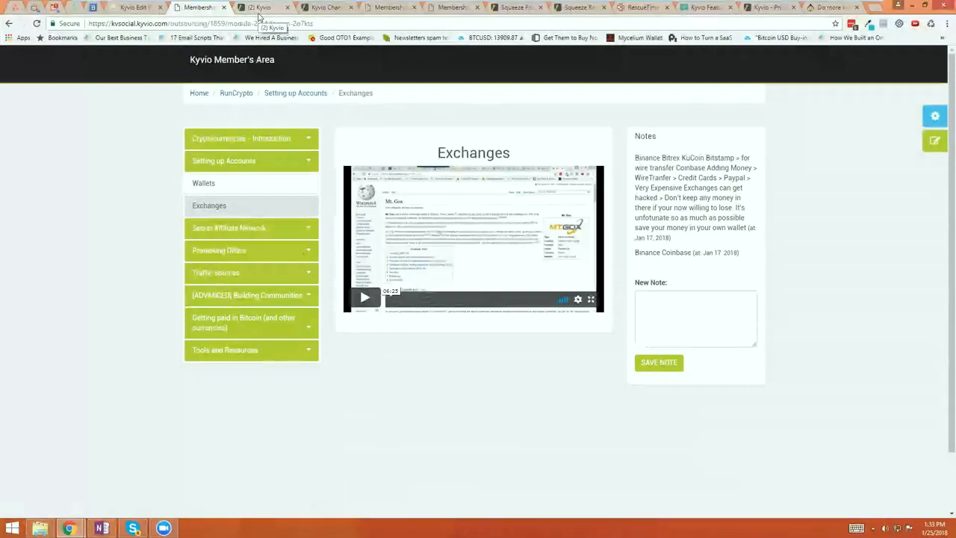
Step: Minimize the Windows 8 x64 virtual machine to return to the Demio webinar room
mouse_move(773, 6)
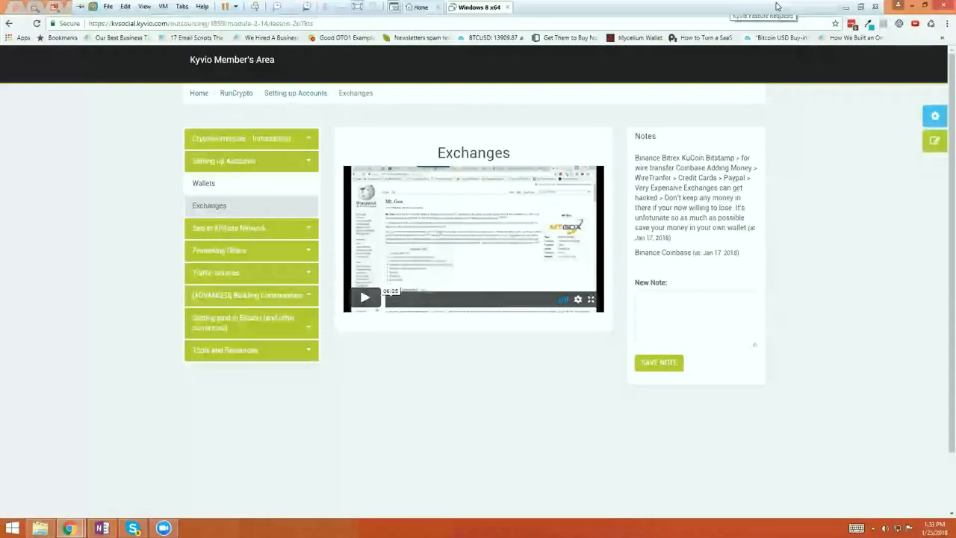
click(844, 7)
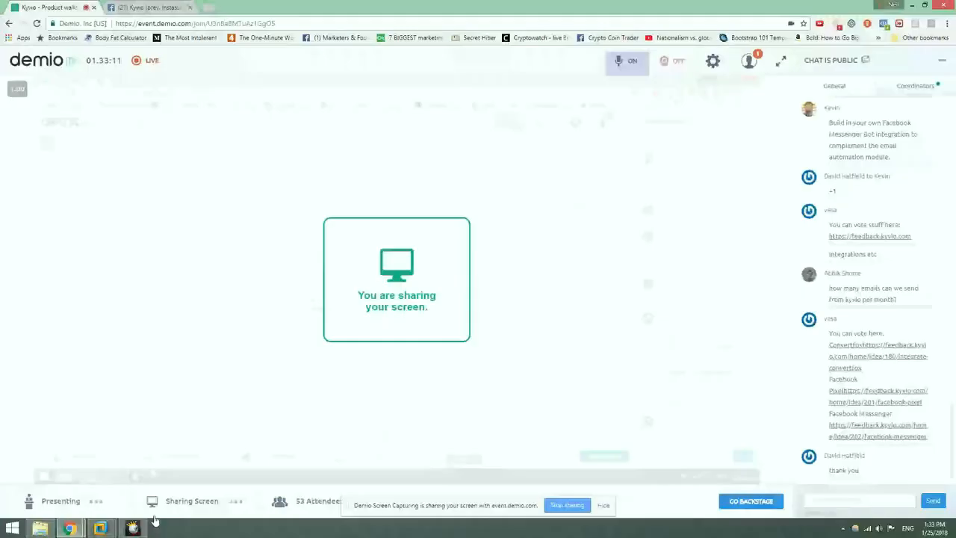
Step: Switch back to the Windows 8 x64 virtual machine and go from the RunCrypto product editor to the Membership Products list
click(132, 527)
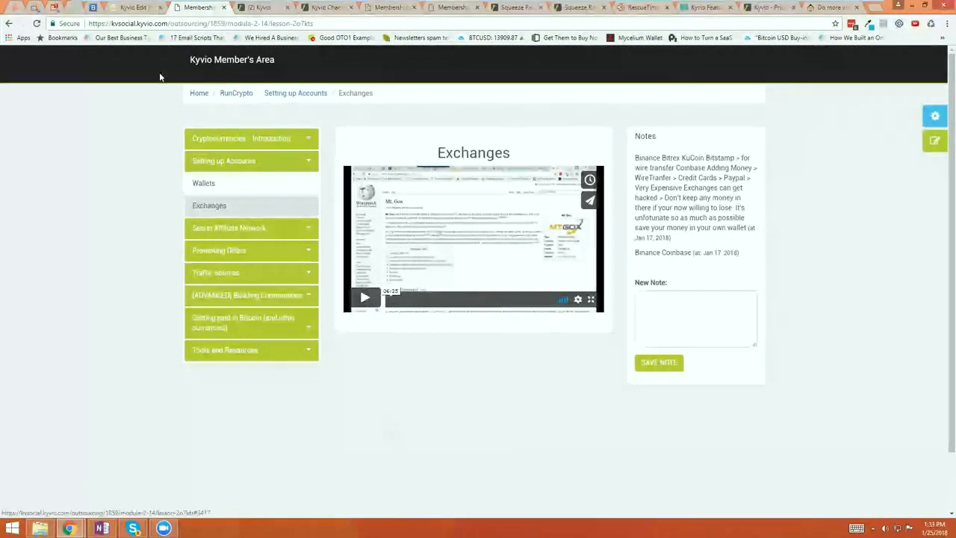
click(136, 9)
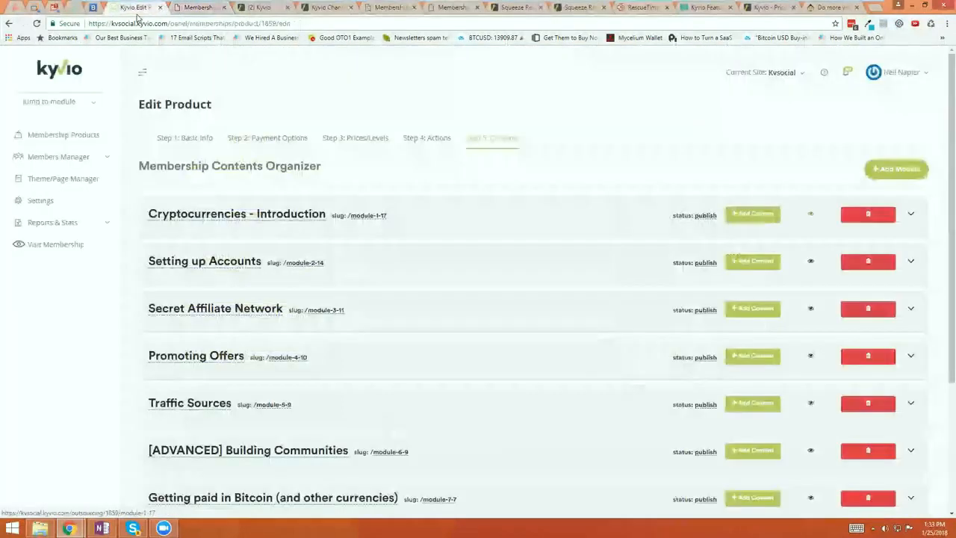
click(60, 134)
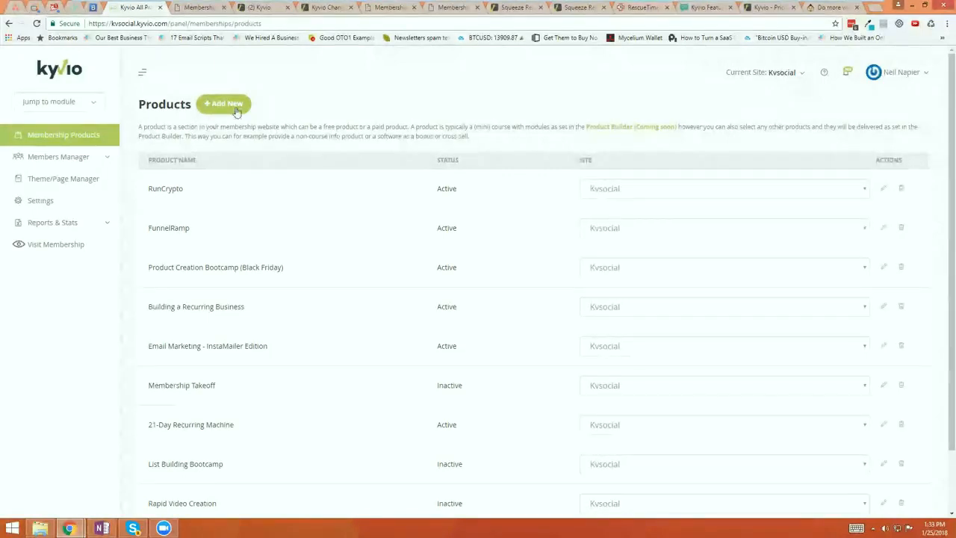
Step: Show the General category of Kyvio Feature Requests and open the Kyvio blog at blog.kyvio.com in a new tab
click(706, 7)
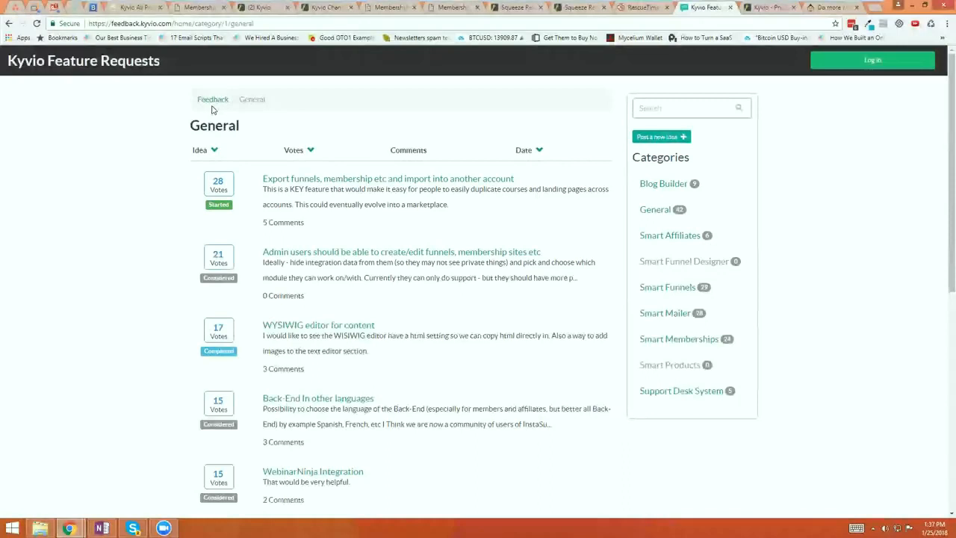
key(ctrl+t)
text(b)
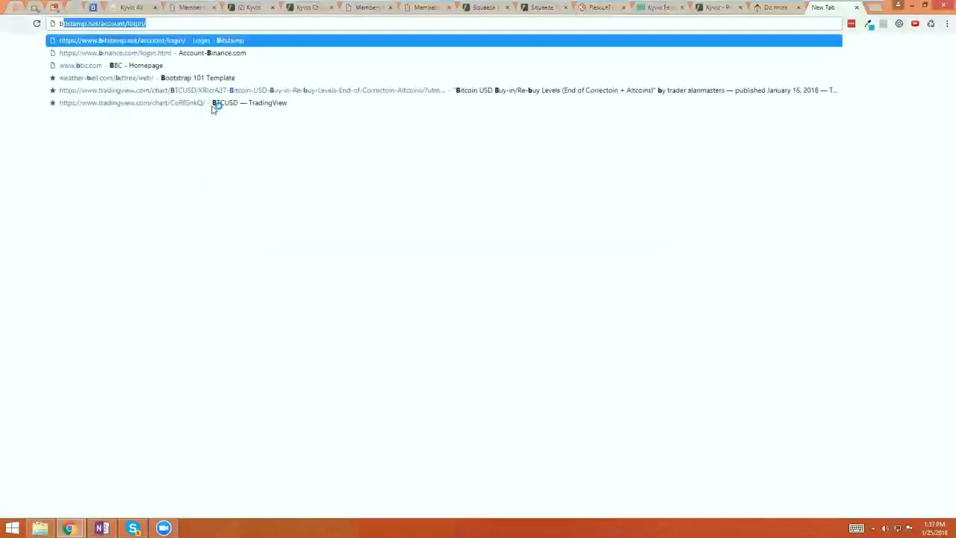
text(log)
key(Return)
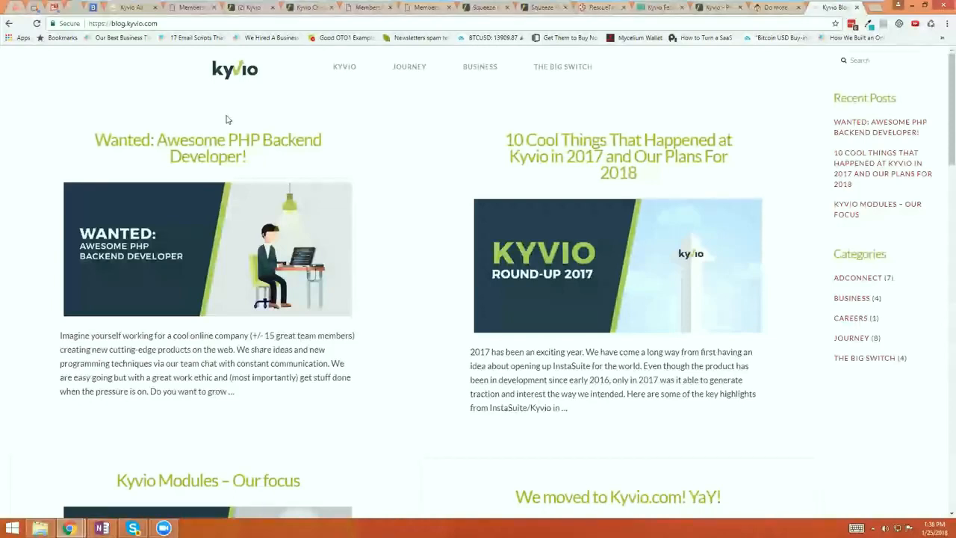
Step: Return to the Kyvio membership products page and minimize the virtual machine to get back to the Demio webinar room
click(138, 8)
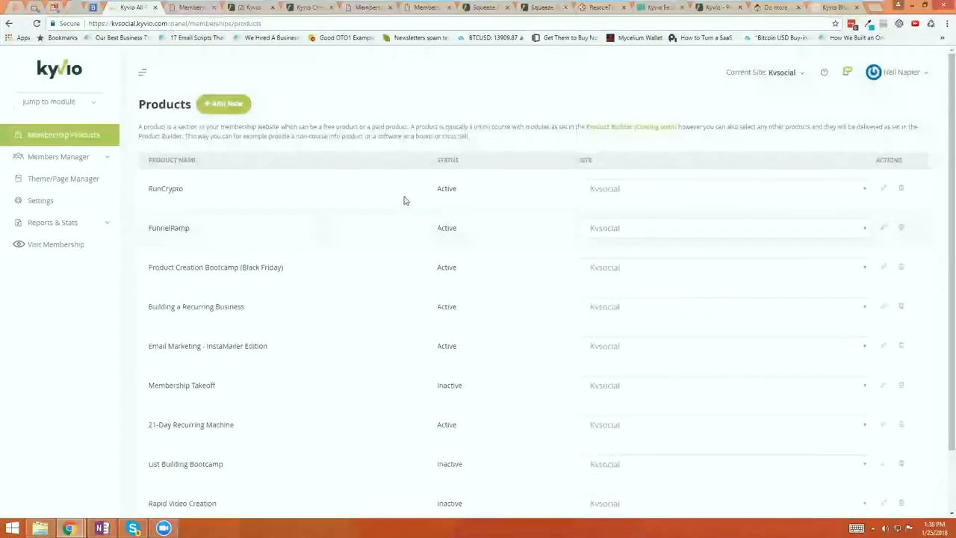
mouse_move(843, 11)
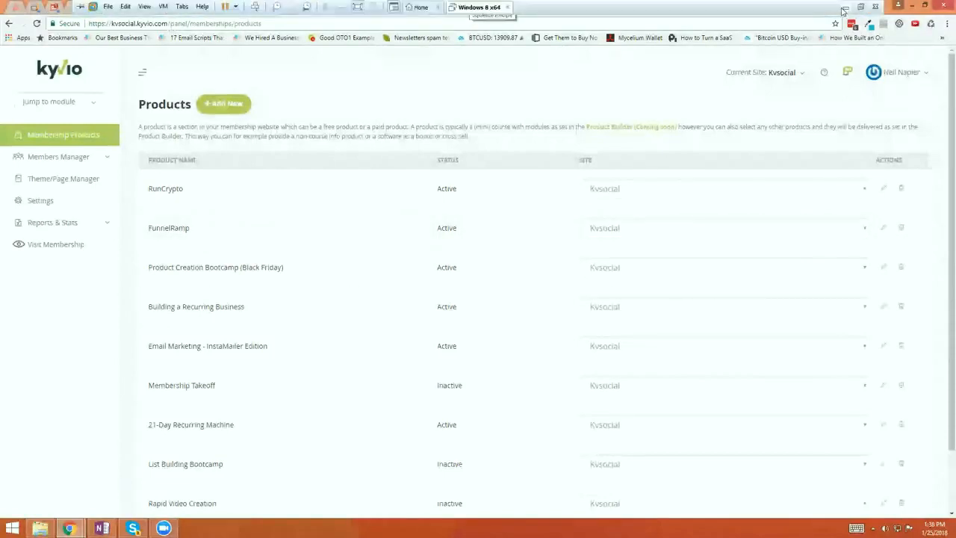
click(843, 9)
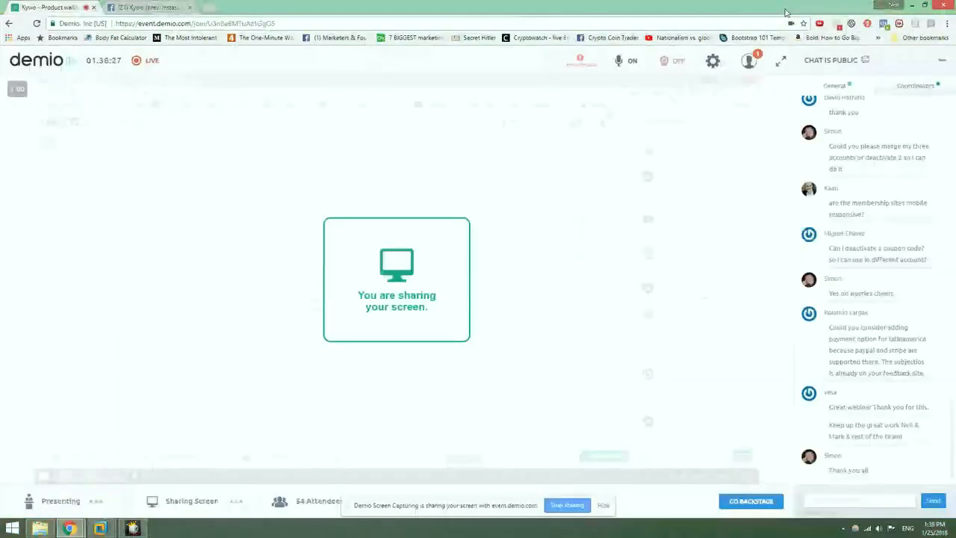